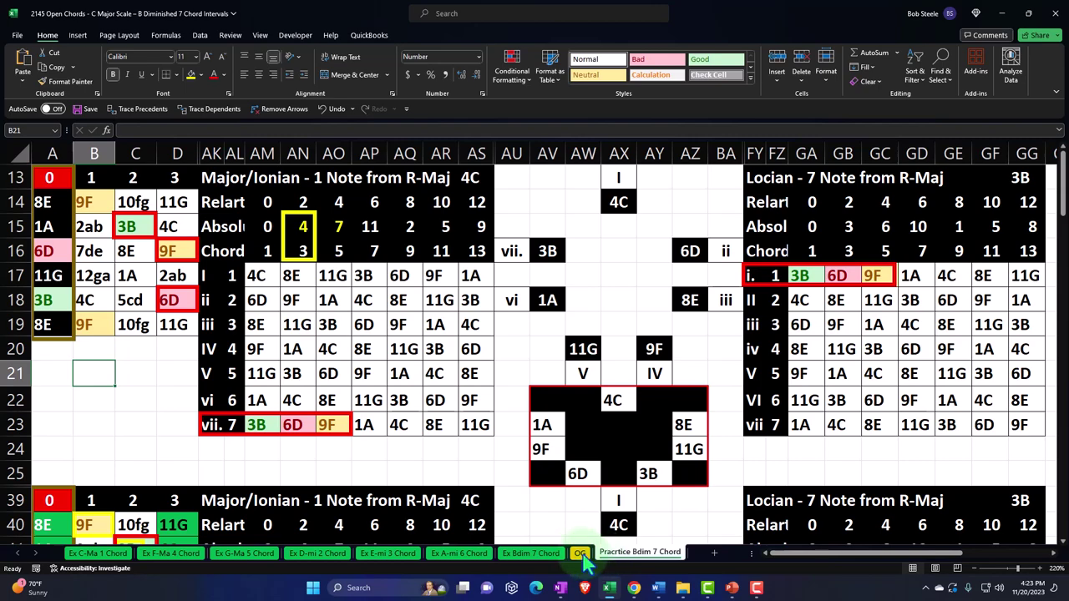
Show the OG sheet's fretboard note grid from column A at rows 11–24
click(581, 554)
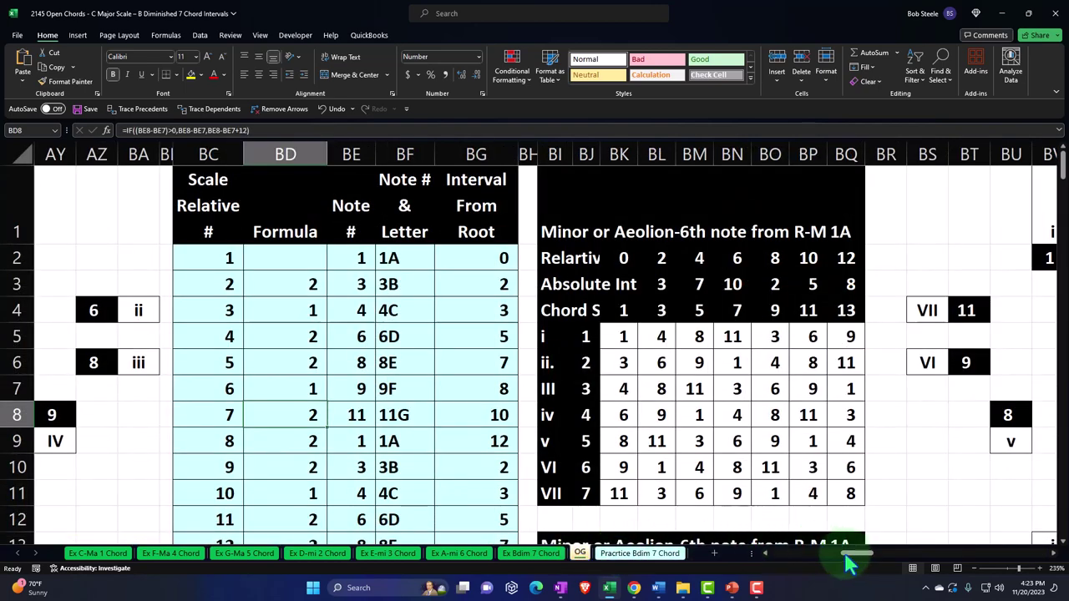
drag(851, 554, 485, 488)
scroll(316, 440, down, 1)
scroll(316, 440, down, 3)
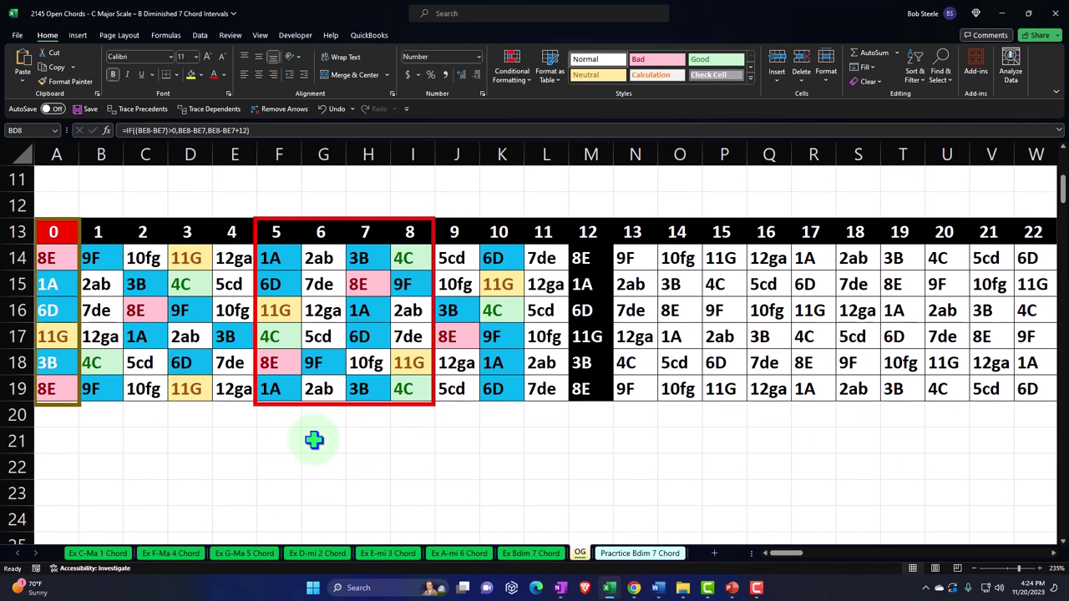
Inspect the OG lookup table's note letters, note numbers, joining formula and starting note 4
drag(785, 554, 818, 564)
scroll(652, 410, up, 4)
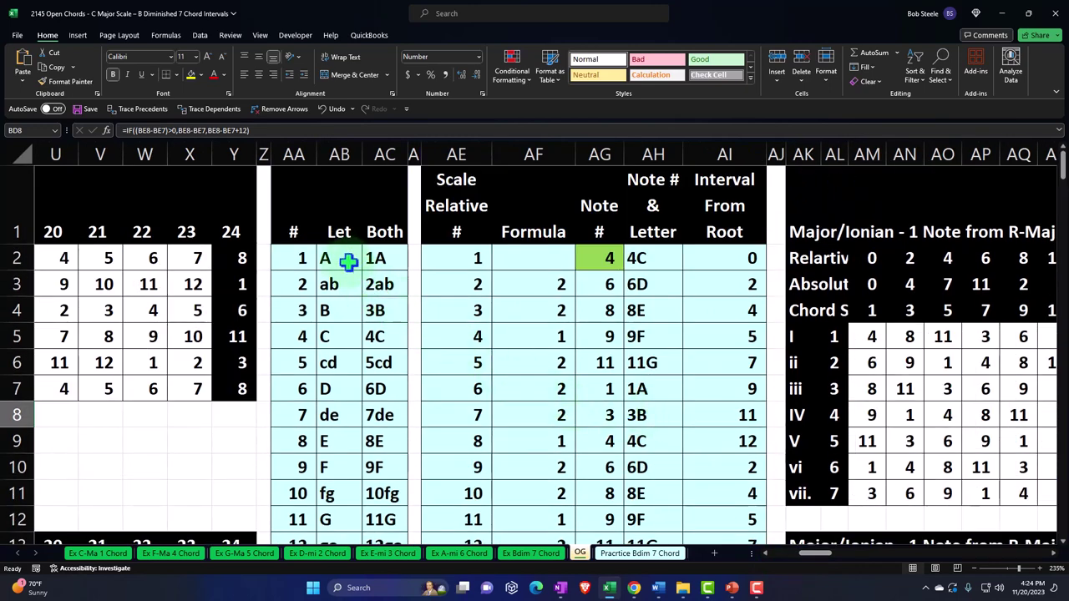
click(342, 258)
click(293, 255)
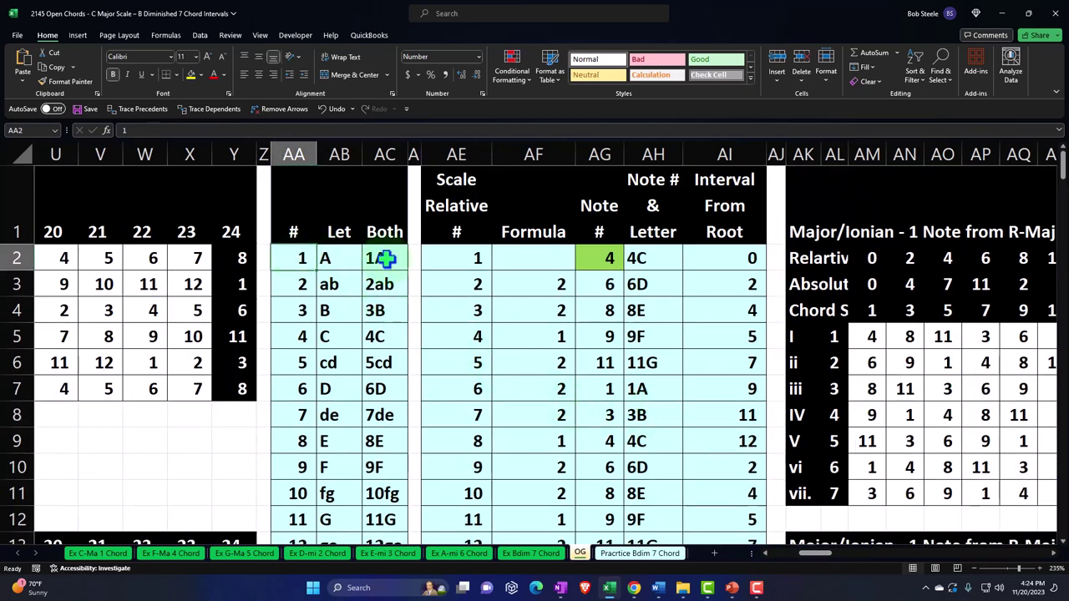
click(382, 254)
click(592, 260)
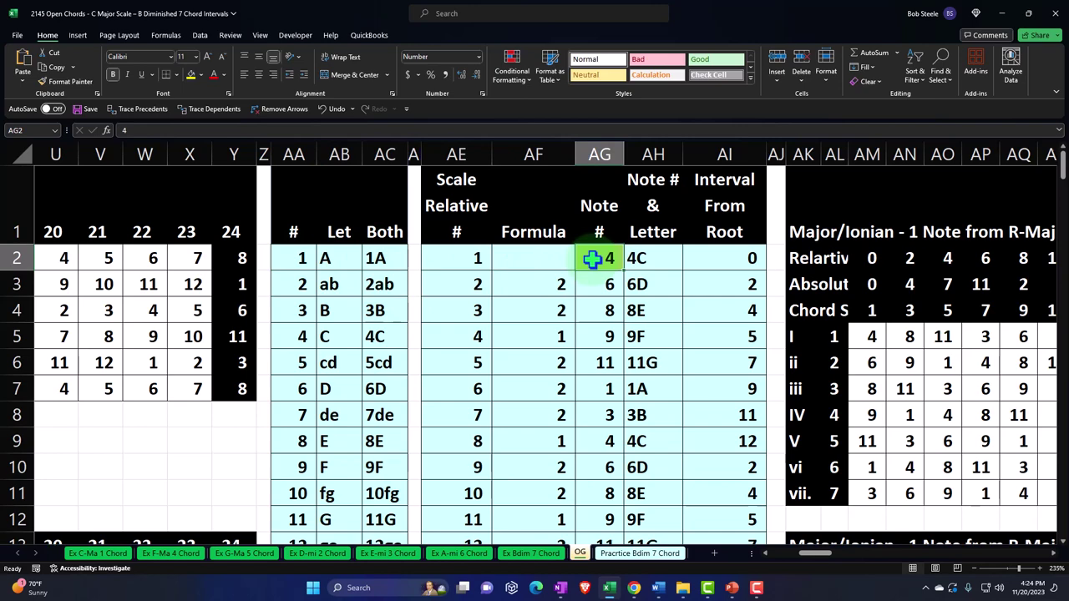
key(Right)
key(Right)
key(Right)
key(Right)
key(Right)
key(Right)
key(Right)
key(Right)
key(Right)
key(Right)
key(Right)
key(Right)
key(Right)
key(Right)
key(Right)
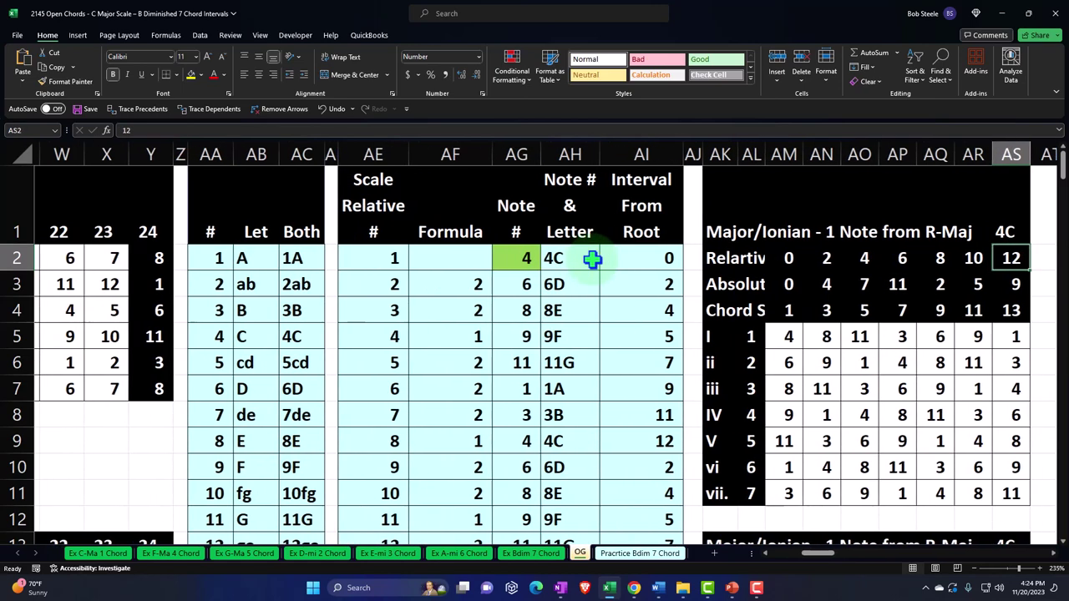
Examine the Major/Ionian table's 4C root, its chord-root column and the I chord notes 4C, 8E, 11G
scroll(677, 338, down, 4)
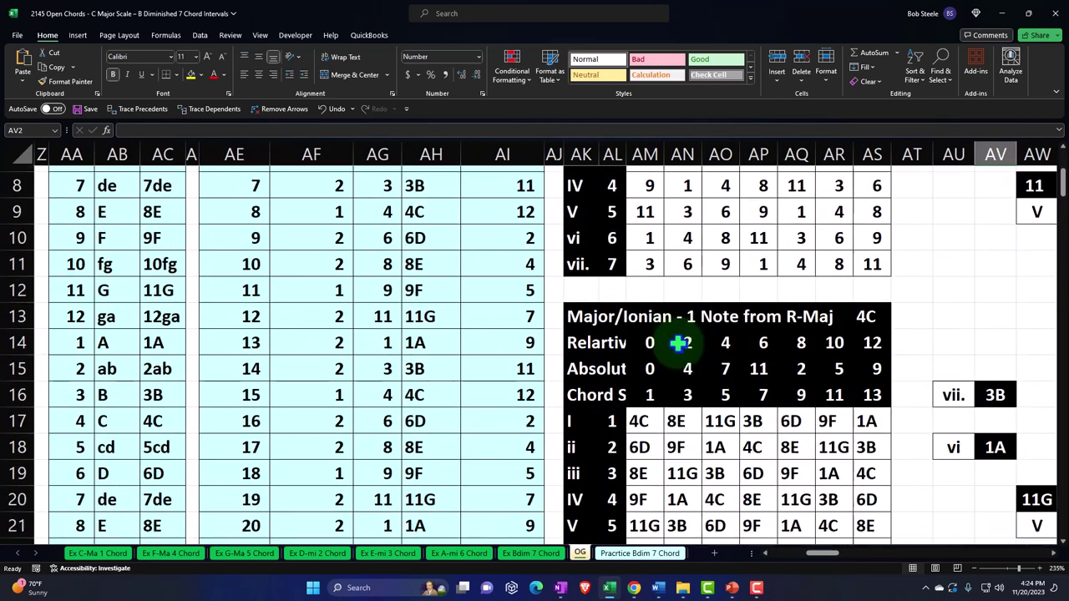
scroll(831, 289, down, 1)
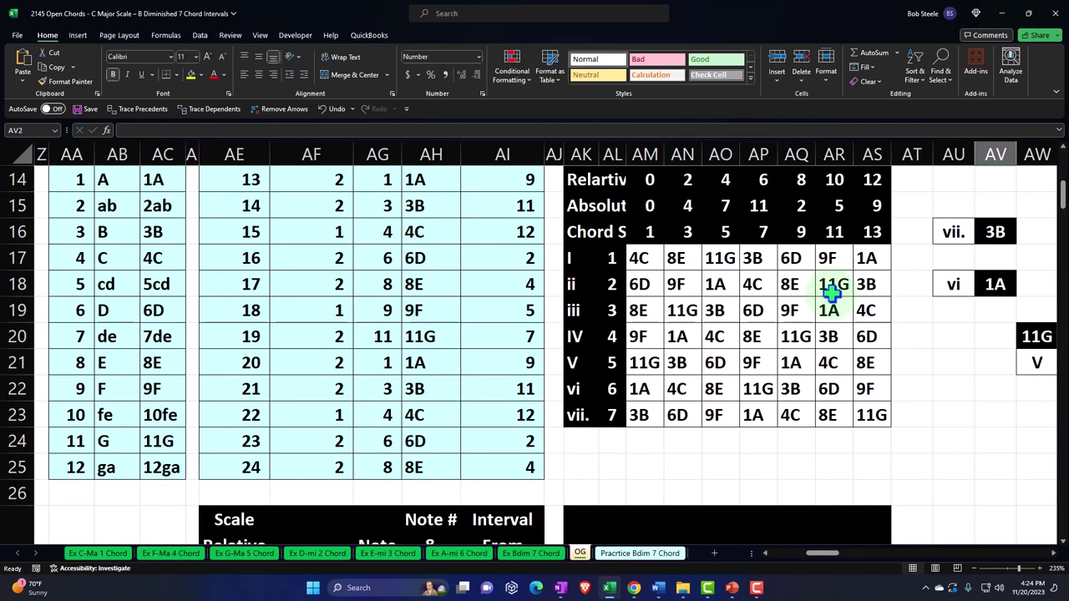
scroll(847, 250, up, 1)
click(865, 231)
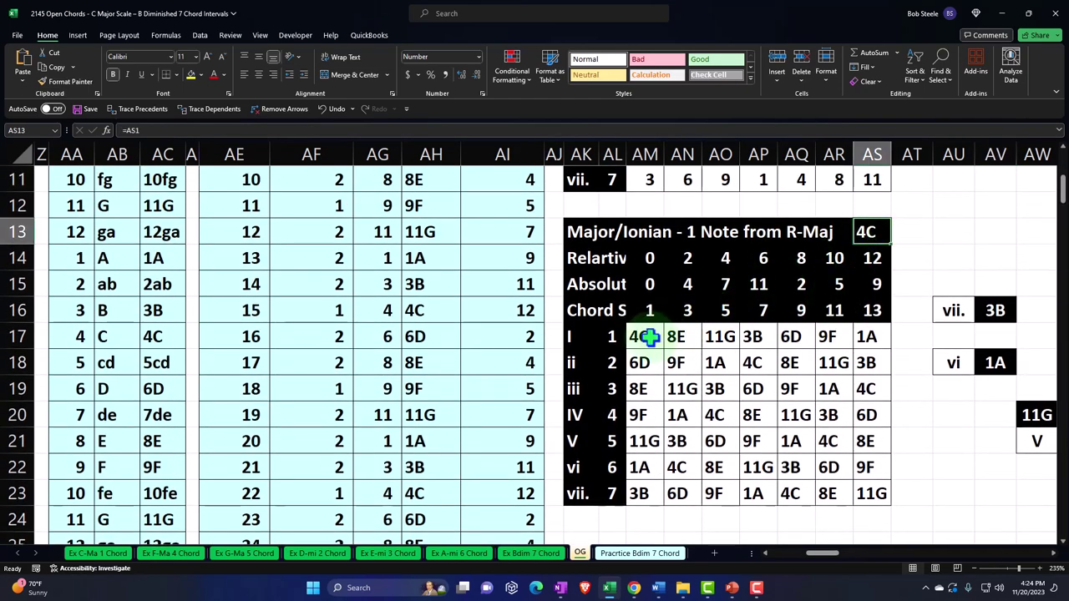
drag(644, 336, 640, 492)
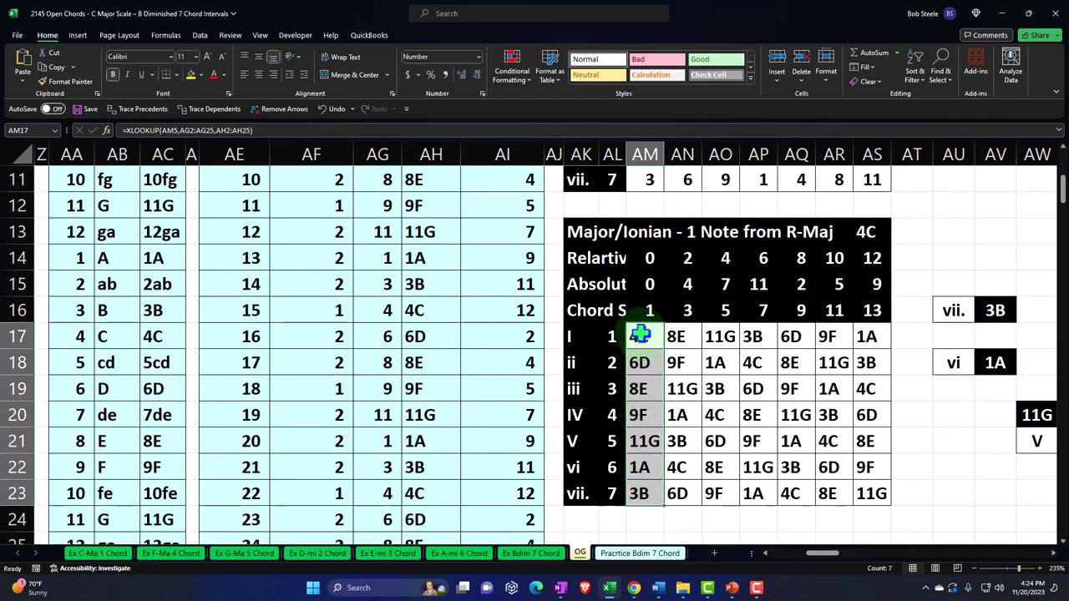
drag(639, 334, 707, 336)
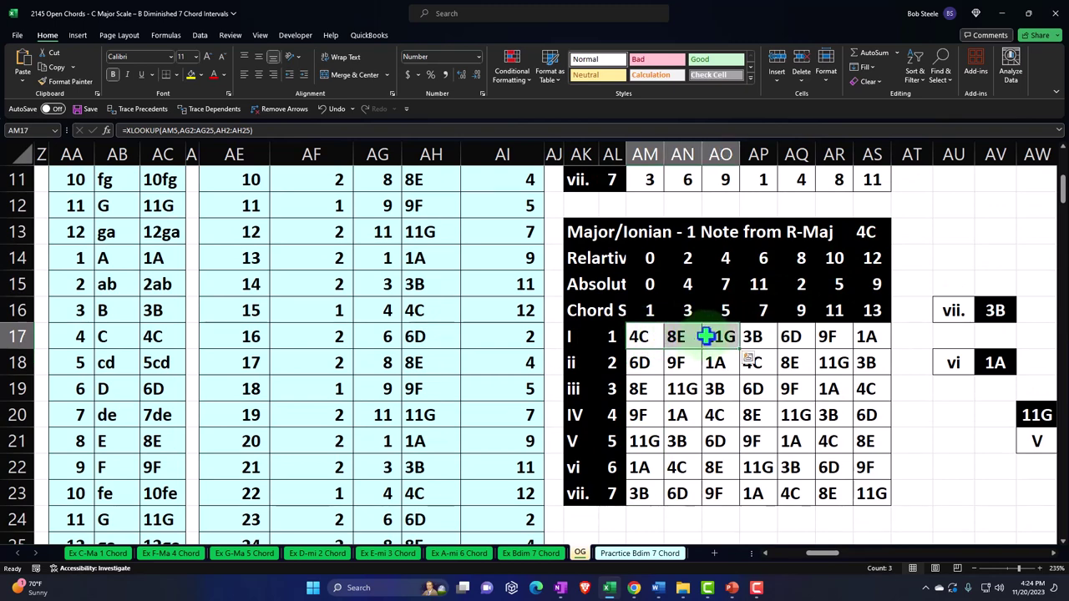
click(871, 235)
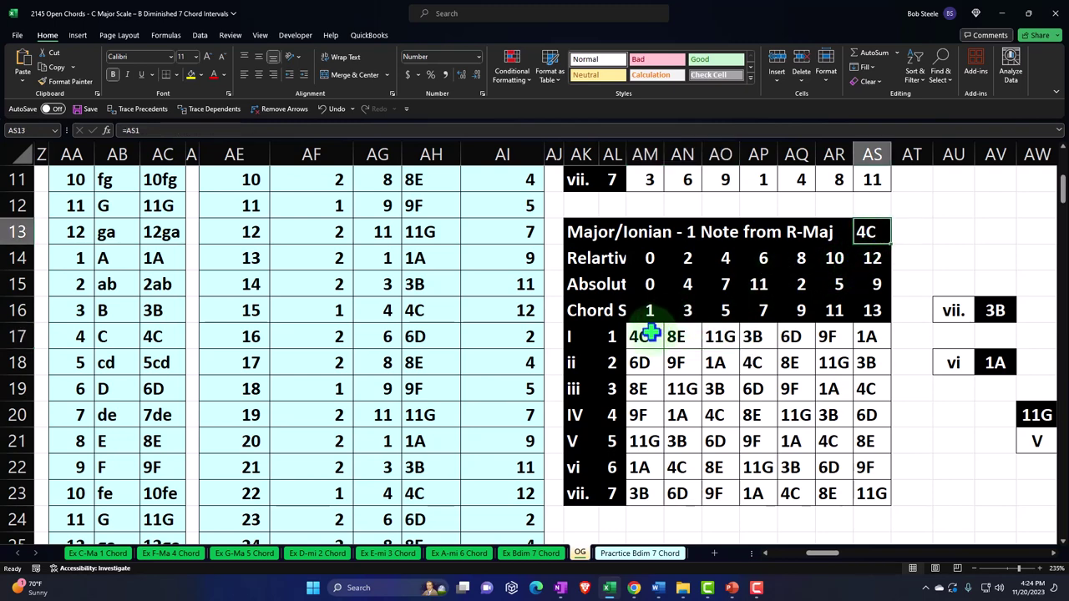
drag(649, 331, 648, 483)
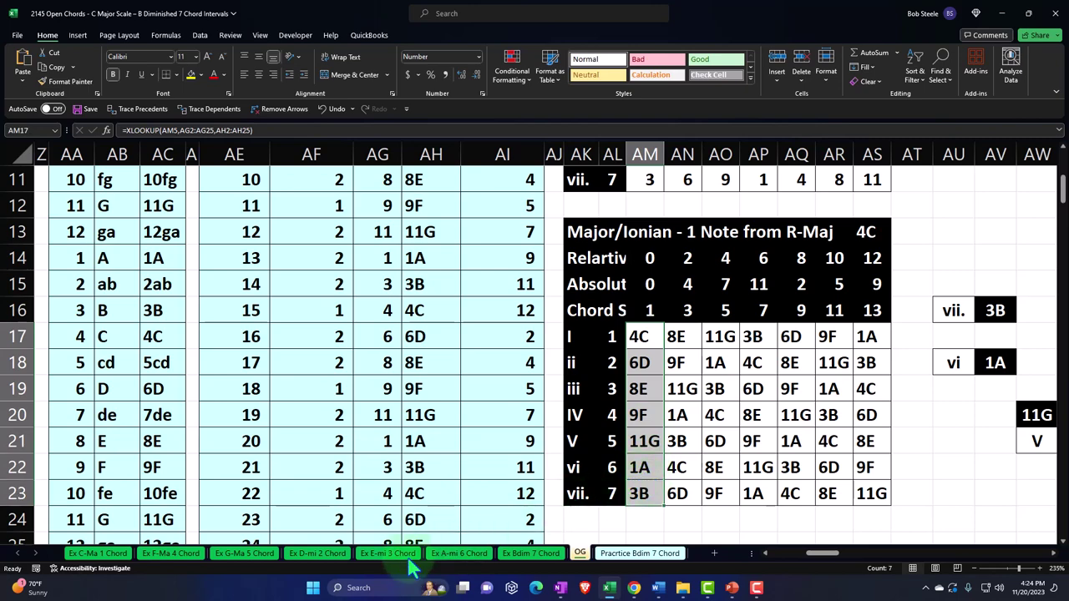
Review the Ex C-Ma 1 Chord grid highlights, lookup formula and 1, 3, 5 chord intervals
click(98, 553)
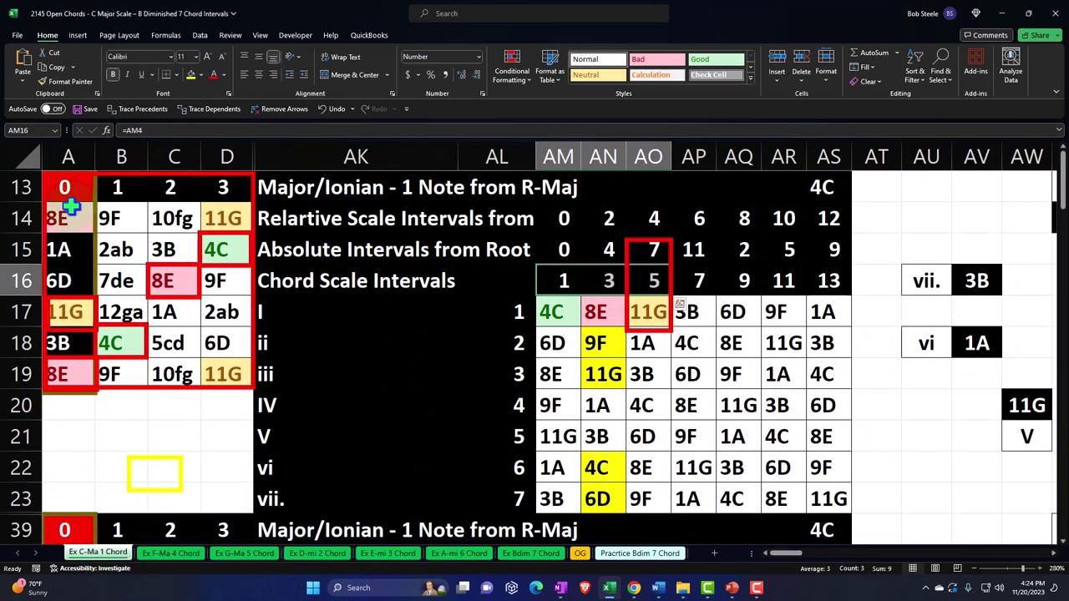
drag(67, 188, 219, 366)
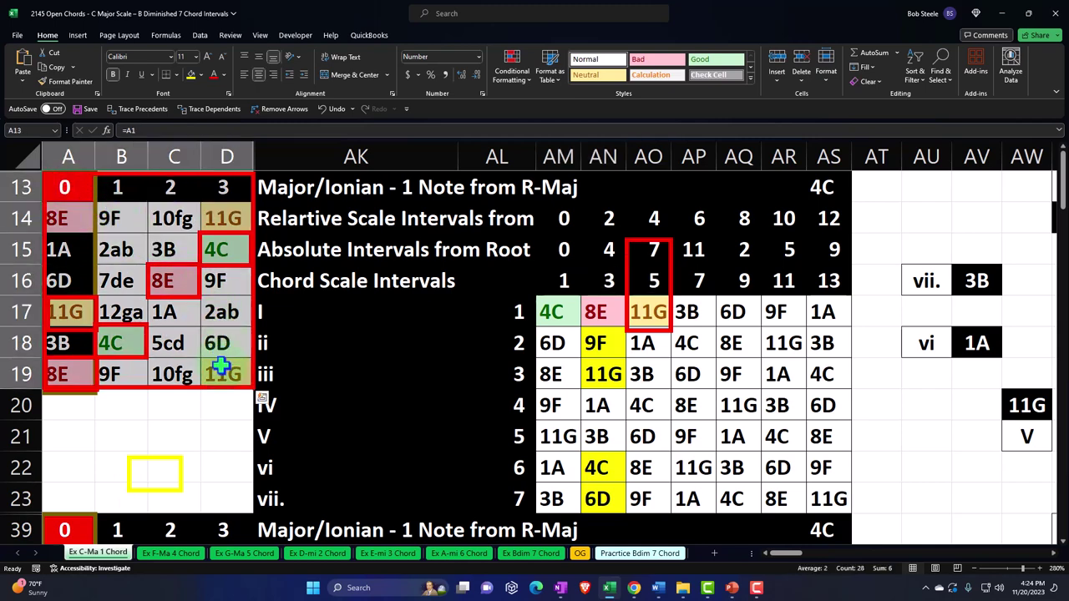
click(177, 284)
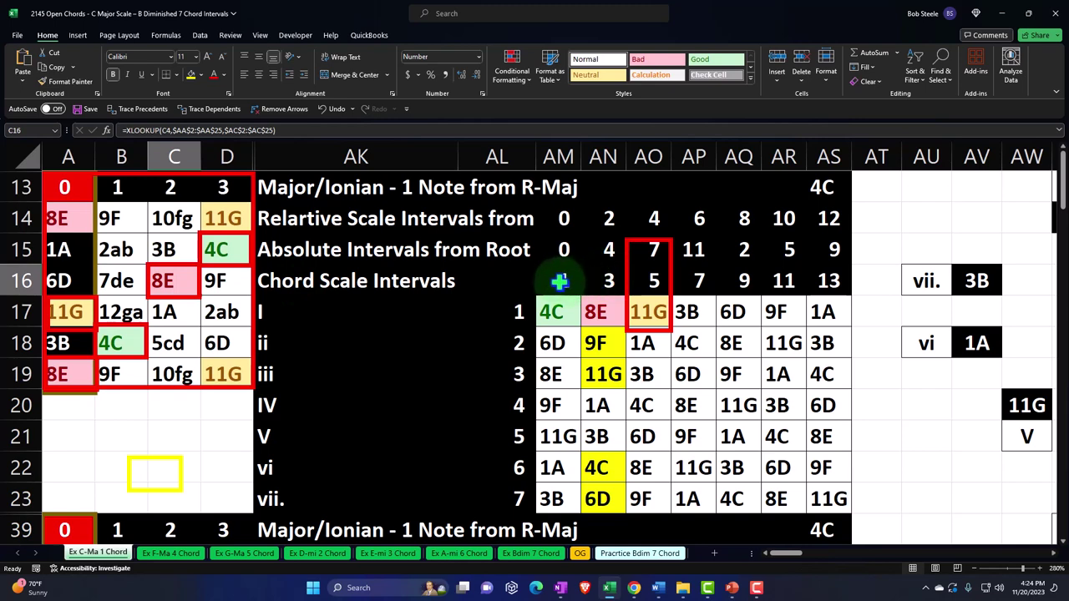
drag(559, 282, 636, 287)
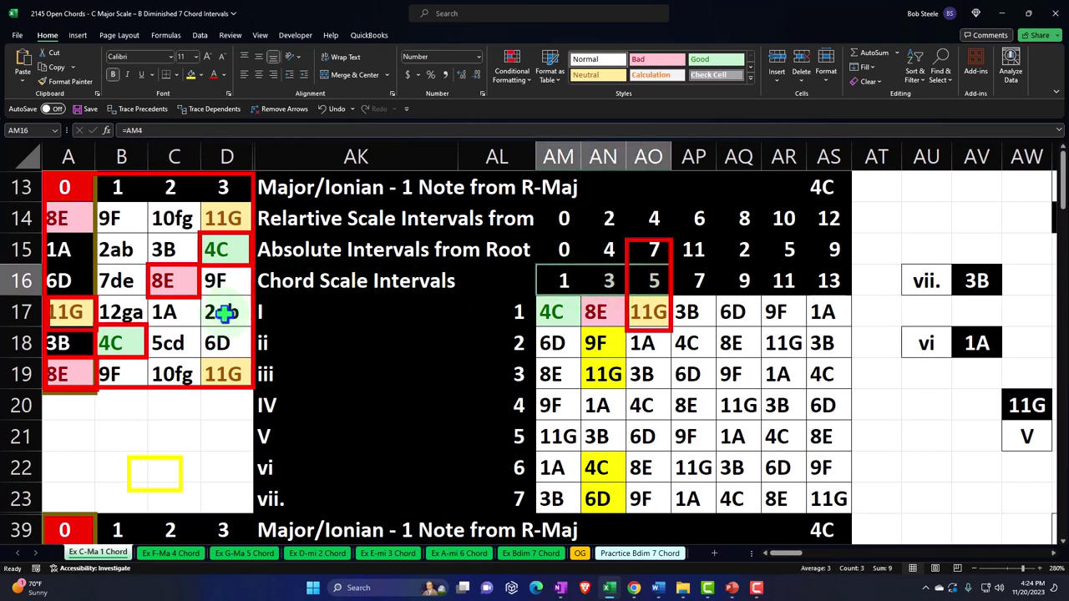
On Ex F-Ma 4 Chord, select the I, IV, V labels, the 9F root and the F chord grid
click(186, 555)
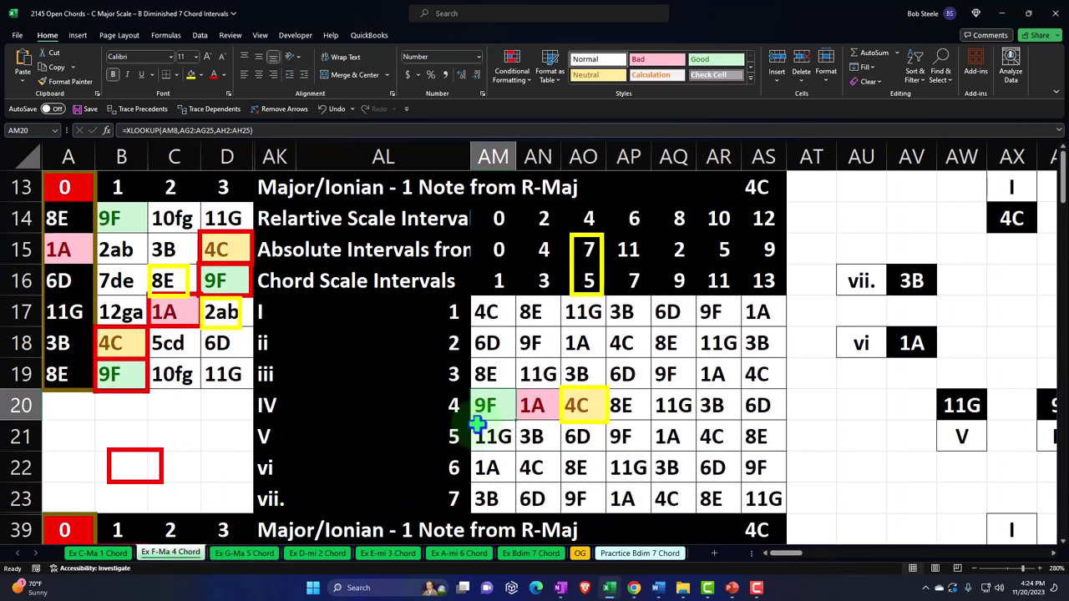
ctrl+click(267, 311)
ctrl+click(280, 405)
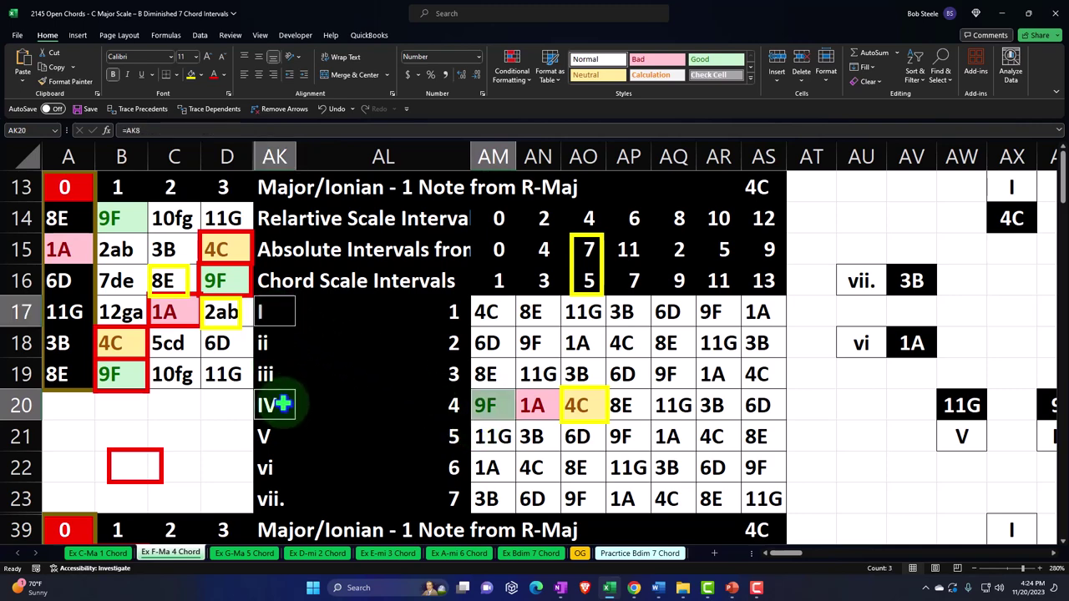
ctrl+click(276, 437)
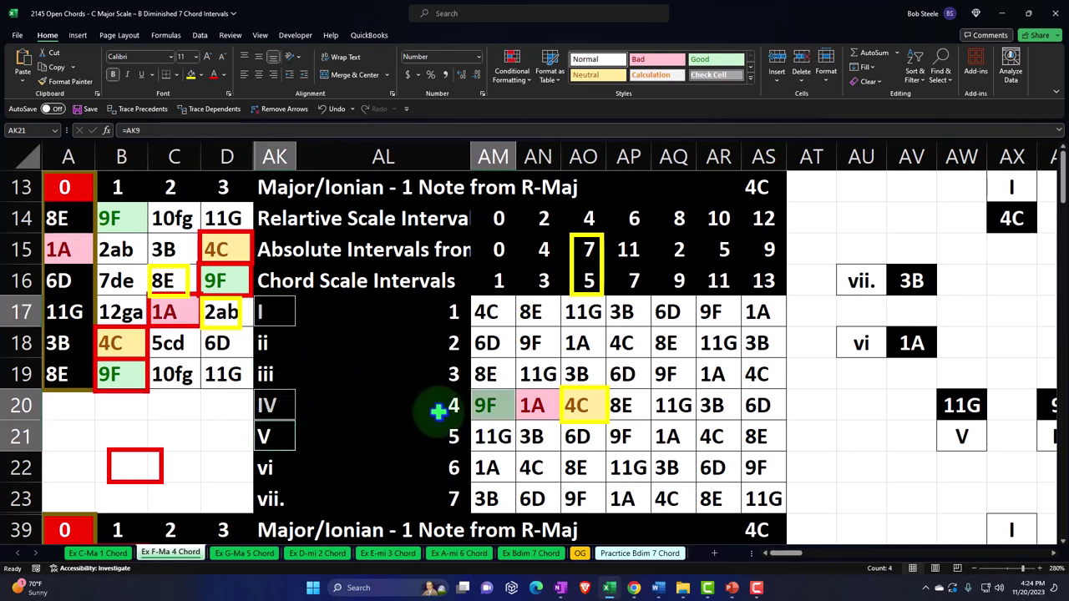
click(487, 405)
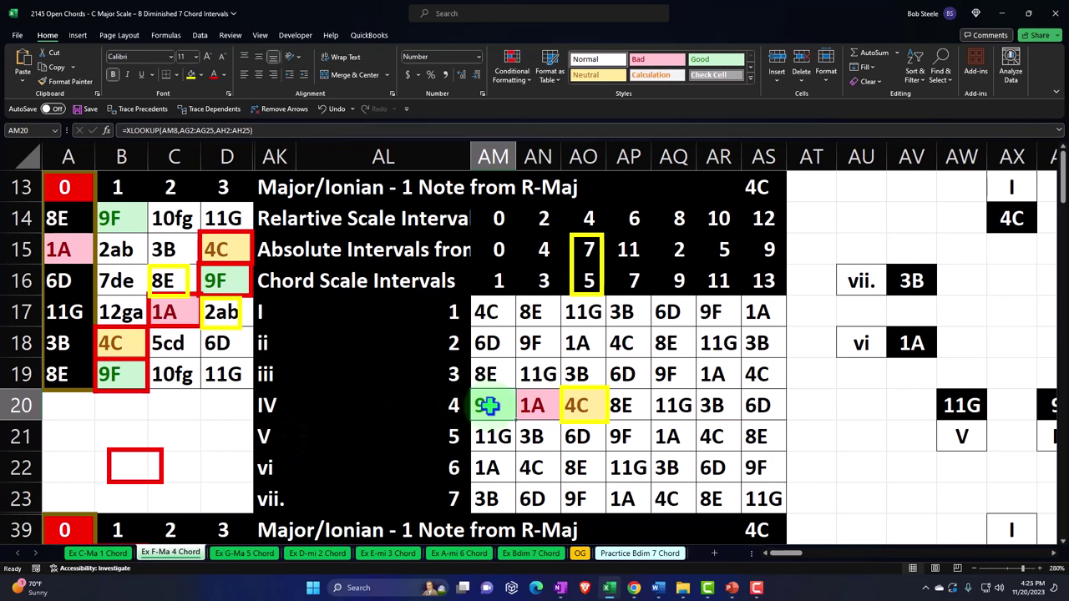
drag(68, 187, 220, 372)
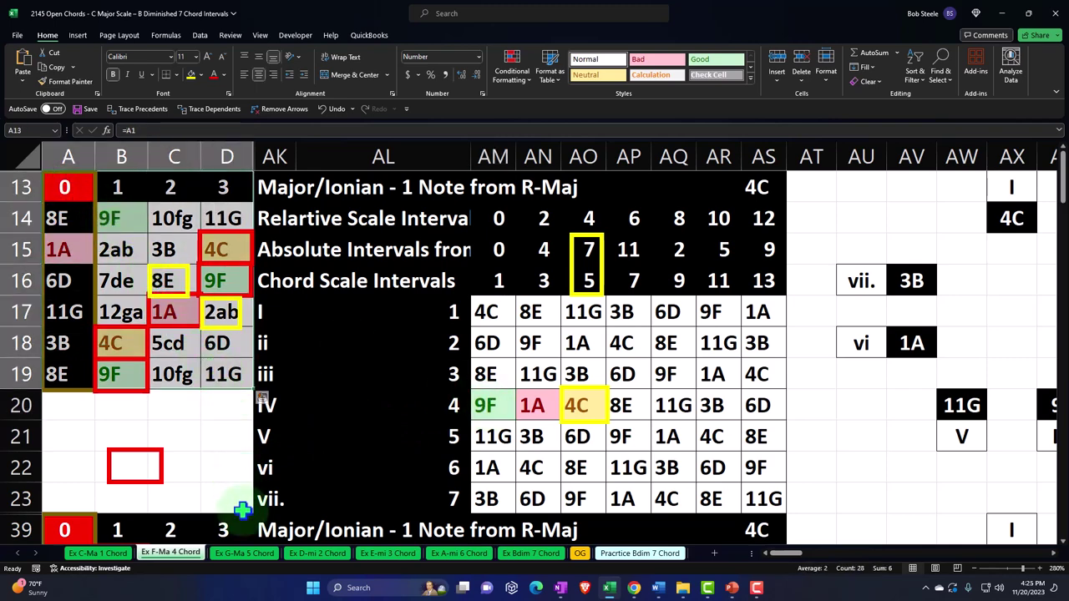
Review the G major 11G, E minor 8E and A minor vi chords, ending on Ex Bdim 7 Chord
click(249, 554)
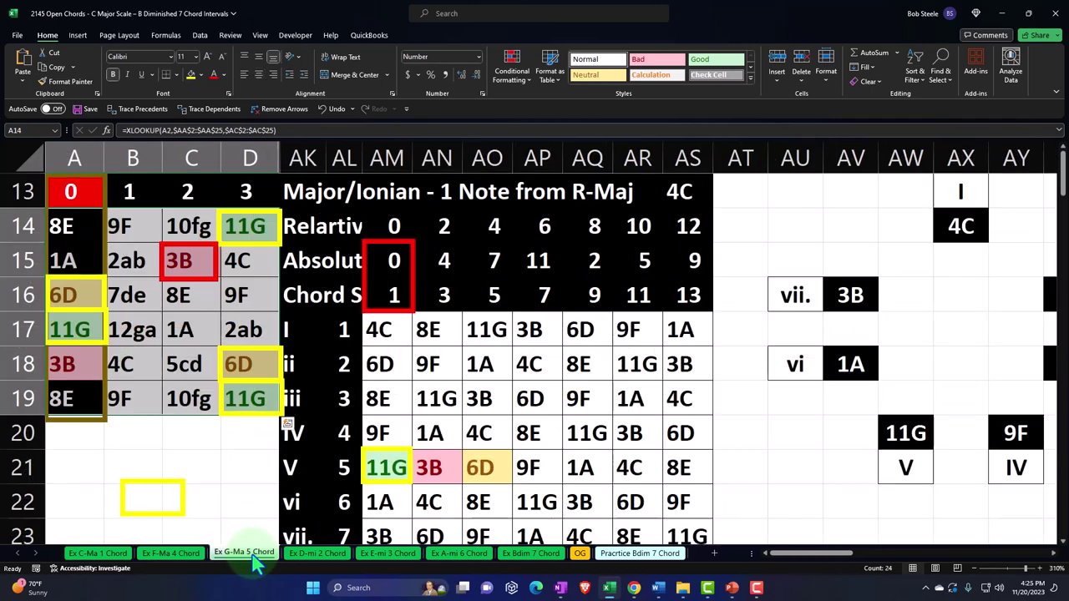
click(380, 470)
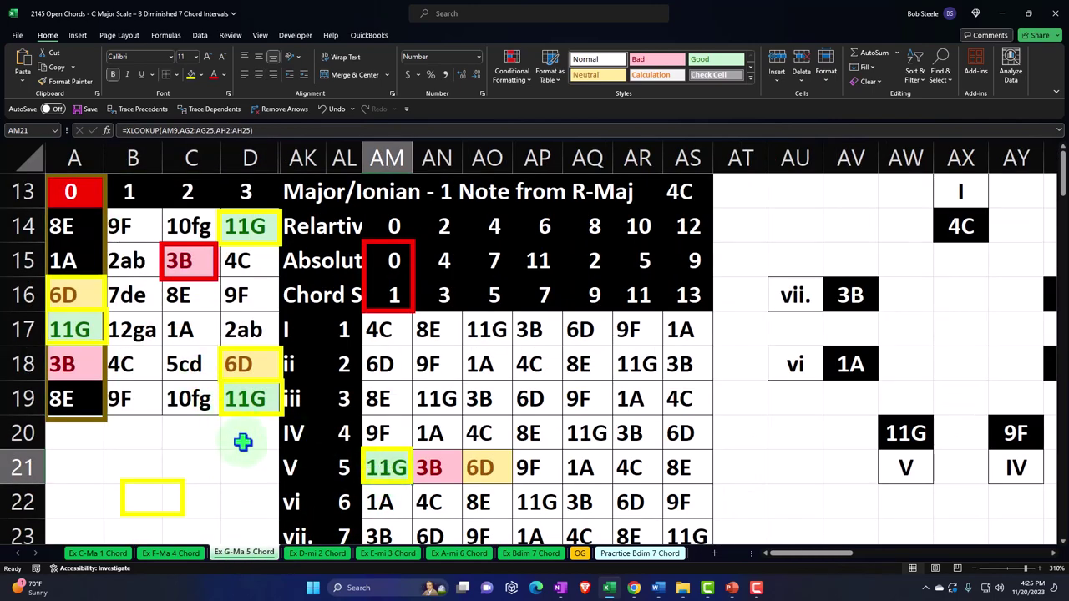
click(302, 557)
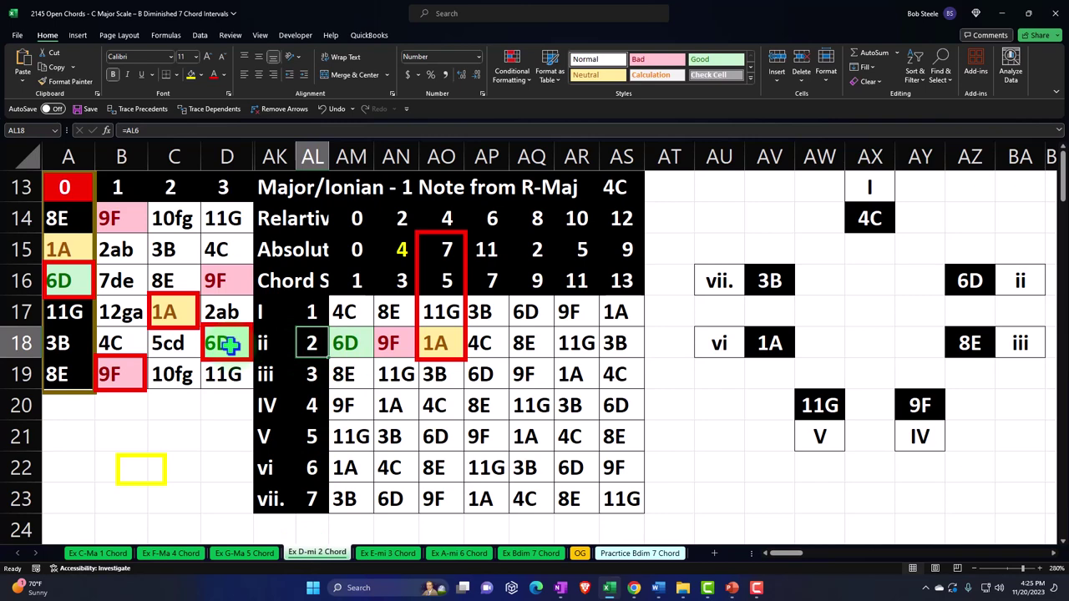
click(386, 555)
click(314, 376)
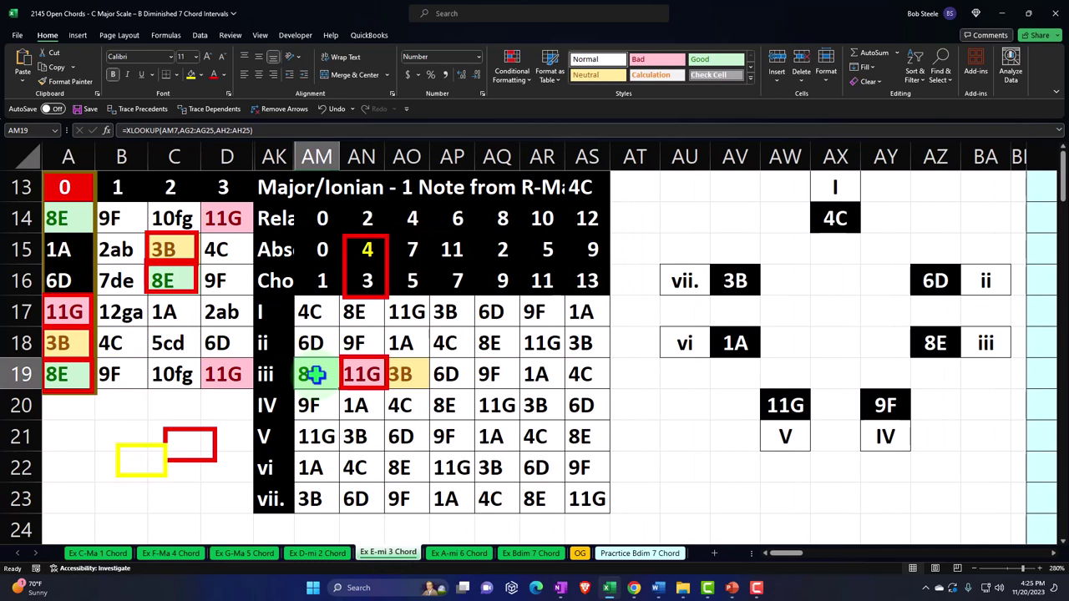
click(455, 554)
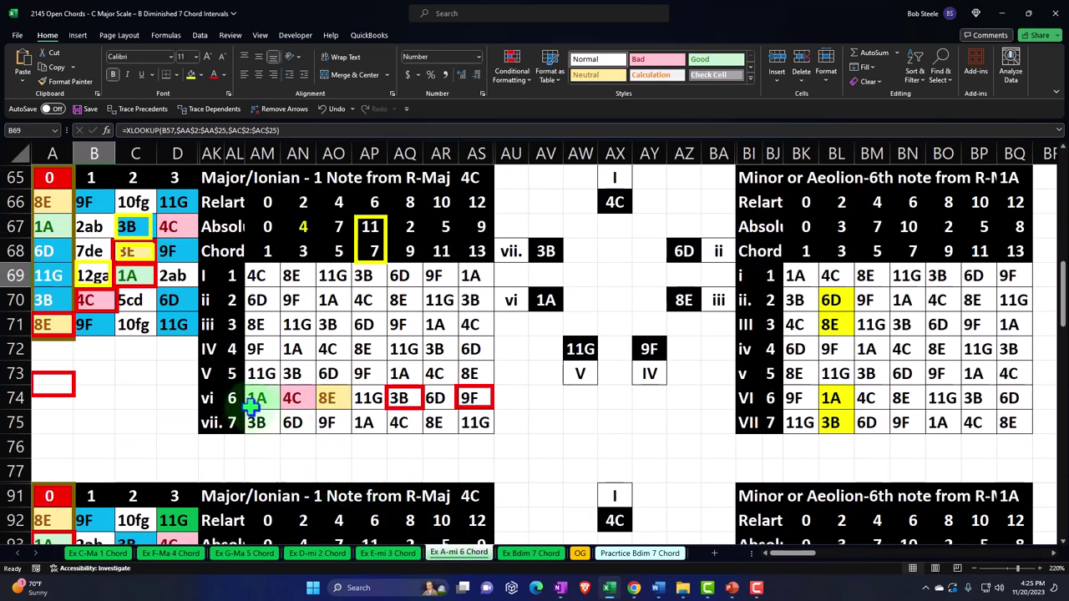
click(234, 398)
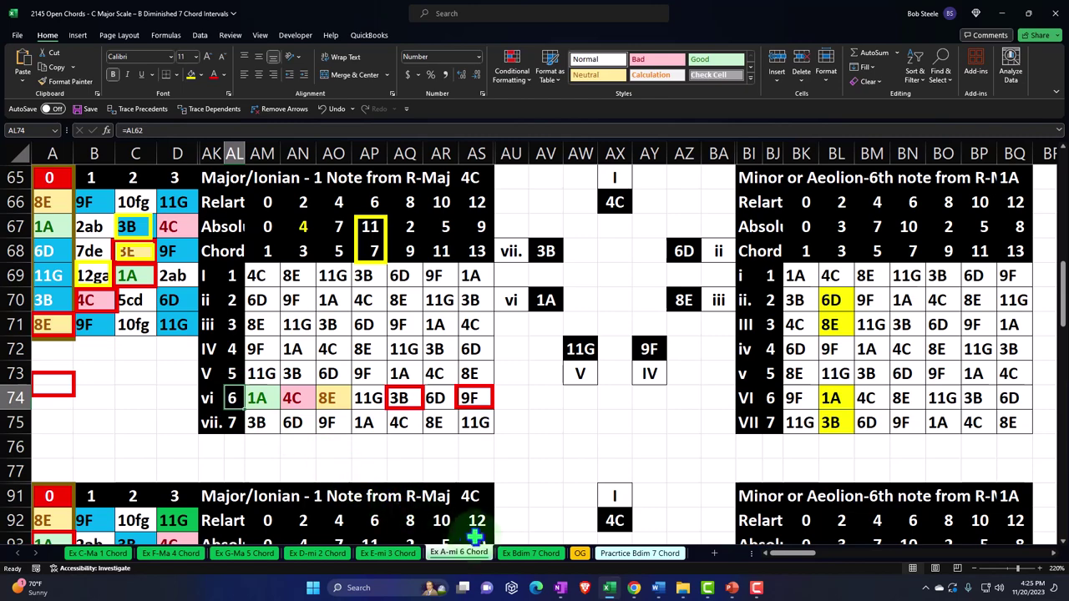
click(529, 554)
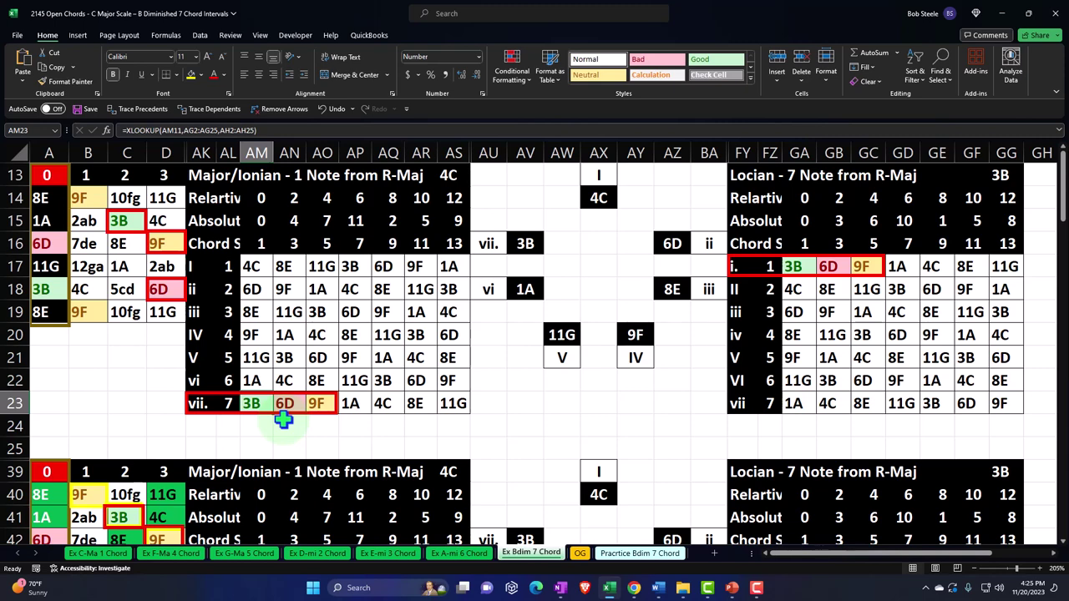
click(627, 555)
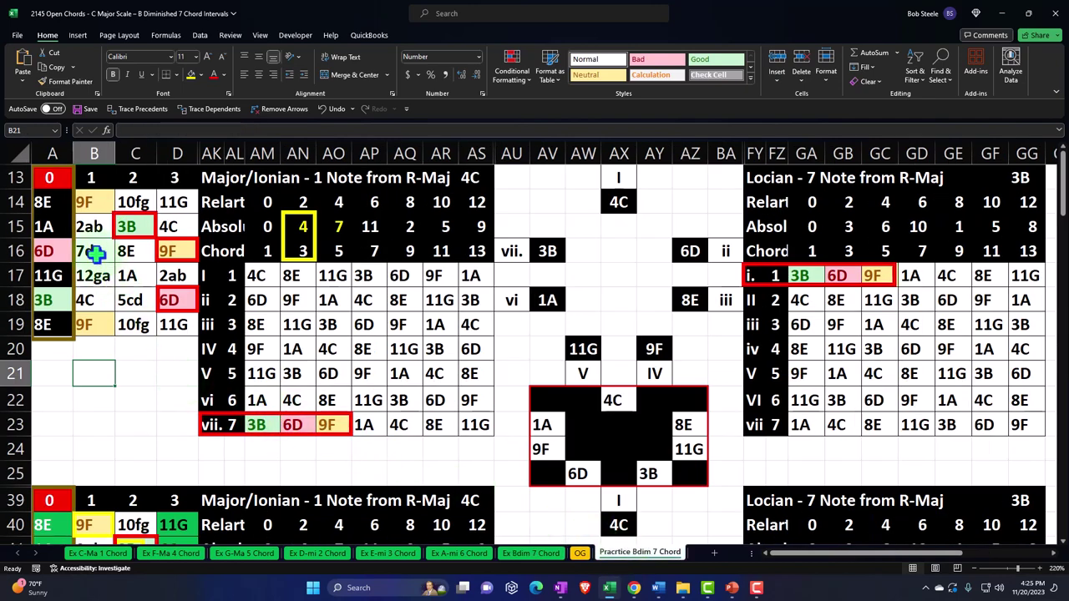
click(48, 178)
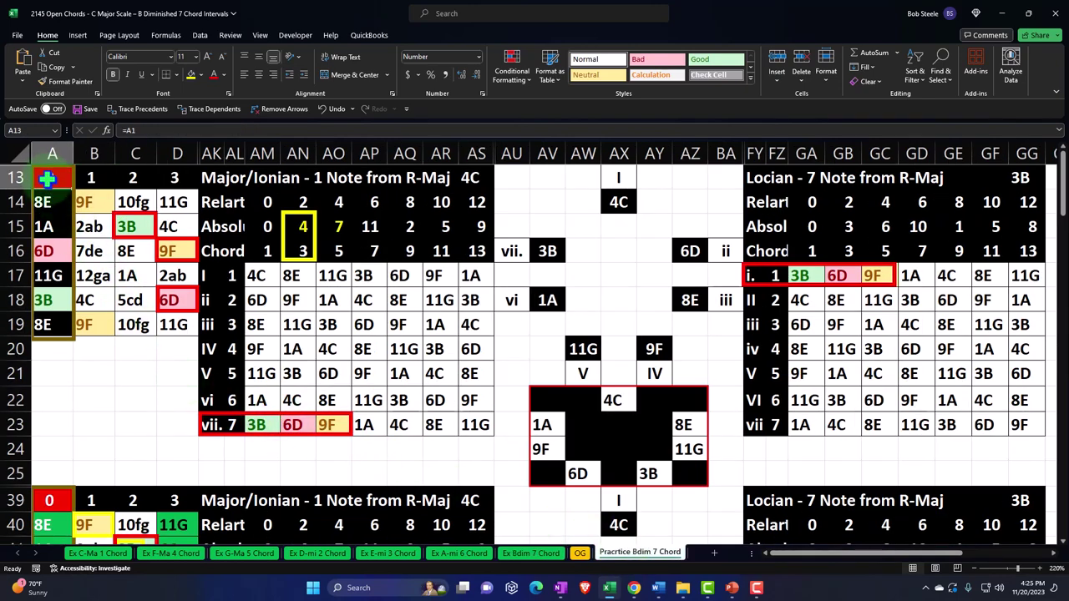
drag(47, 178, 178, 325)
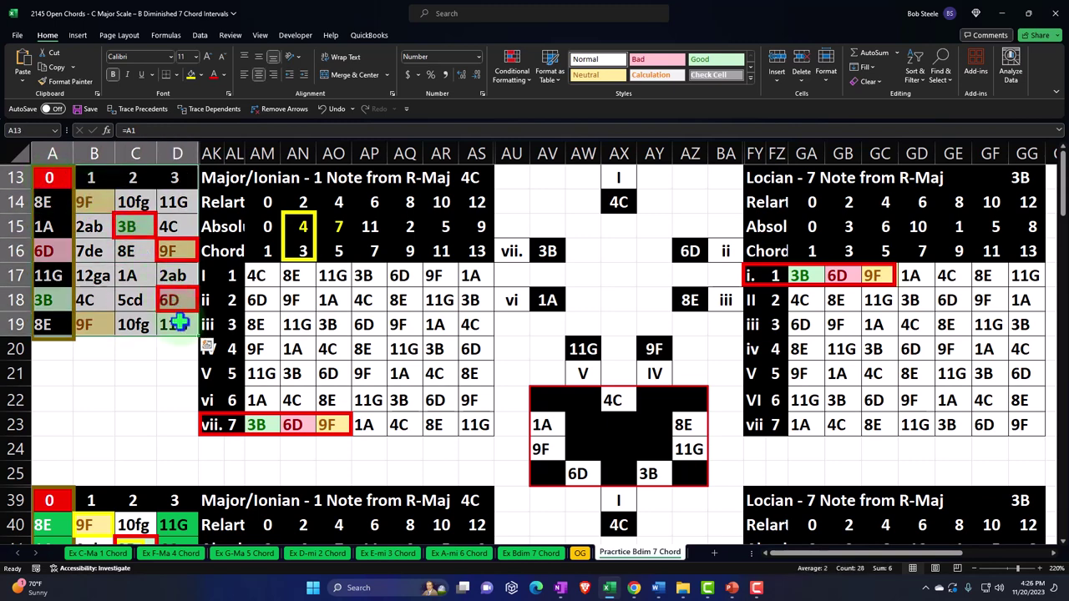
click(130, 226)
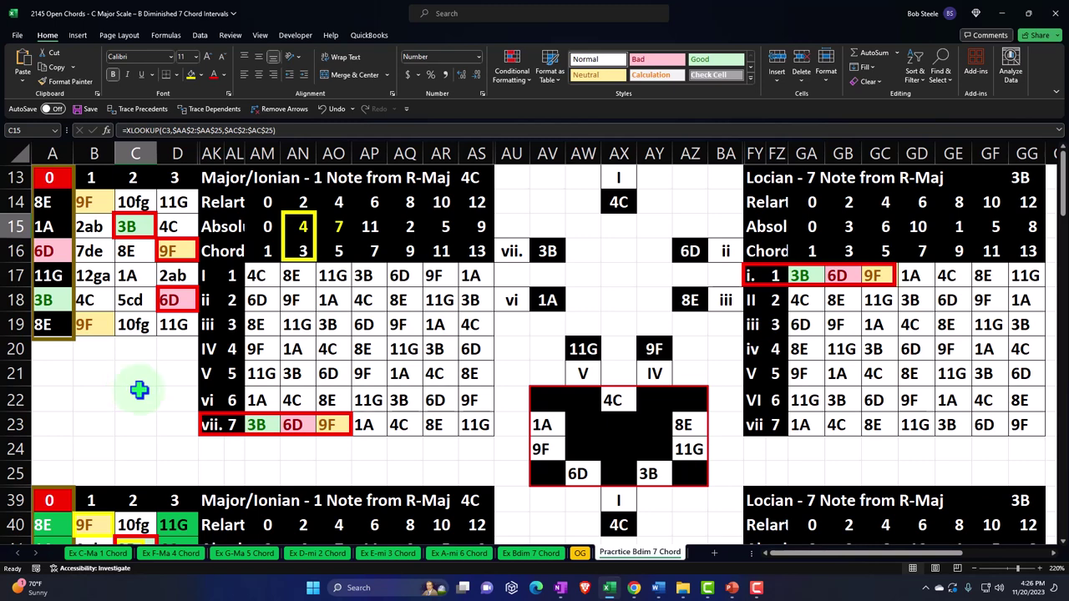
click(231, 426)
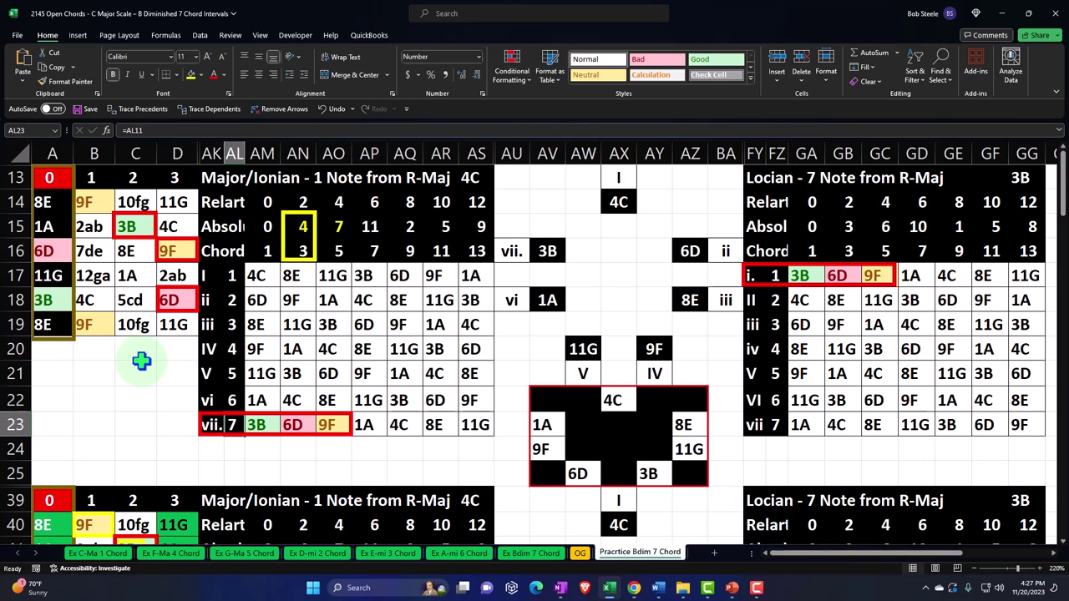
click(130, 301)
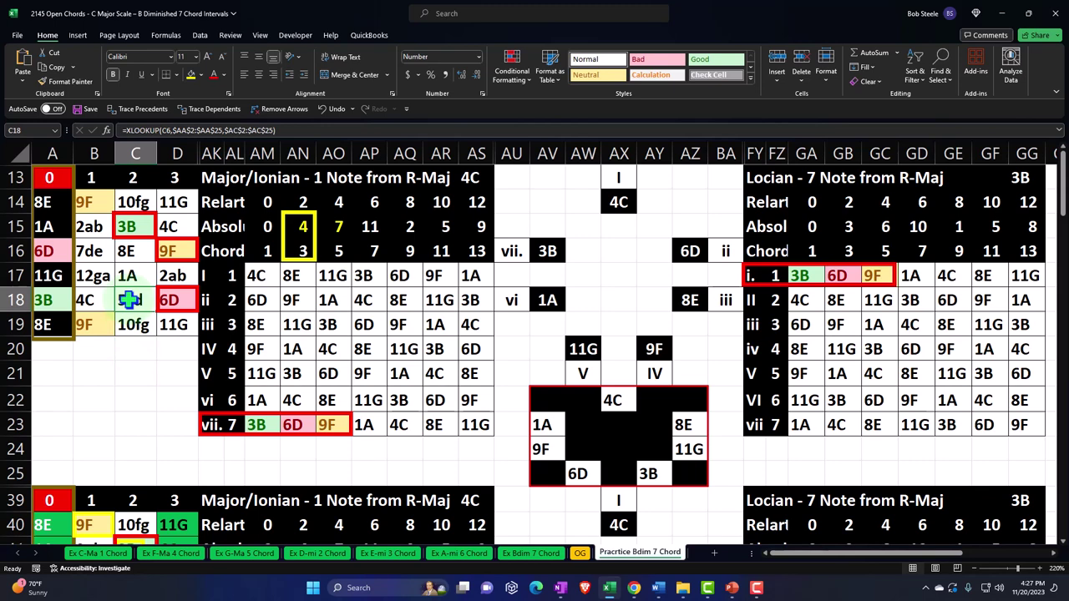
click(125, 276)
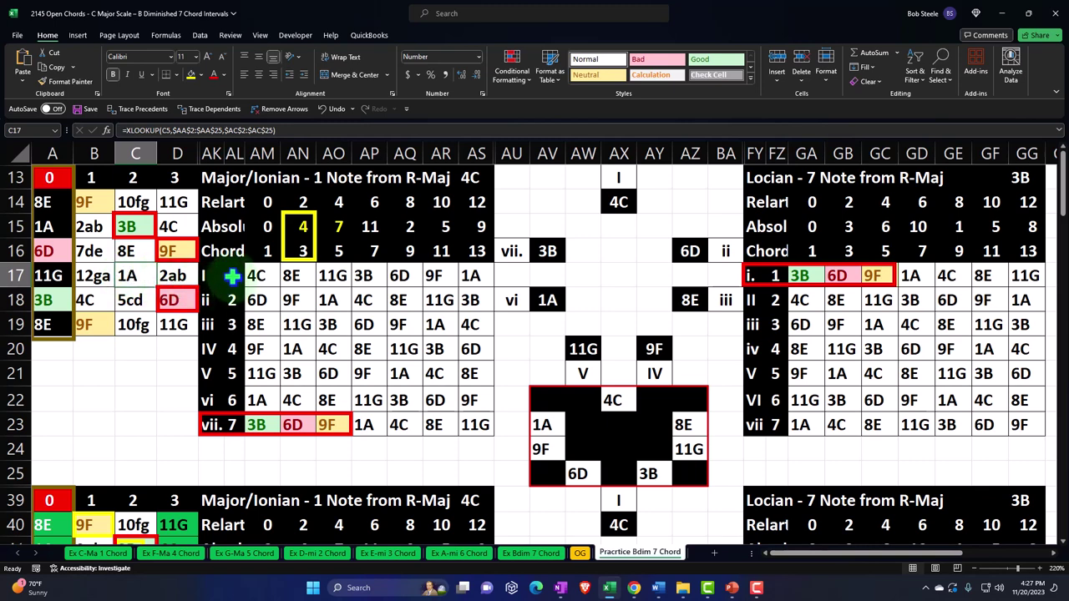
drag(232, 276, 232, 425)
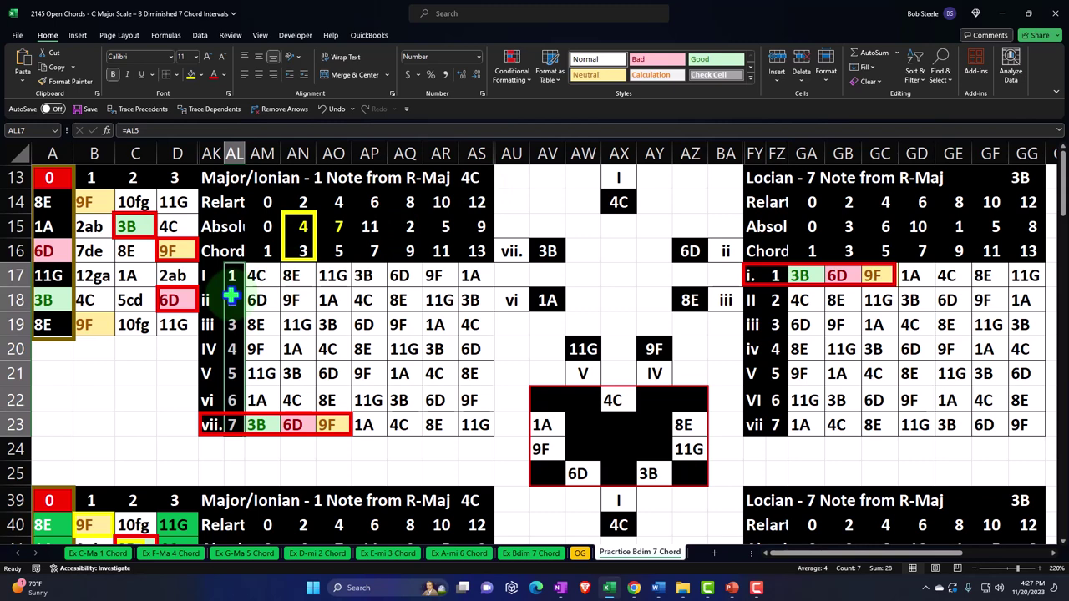
drag(209, 276, 210, 424)
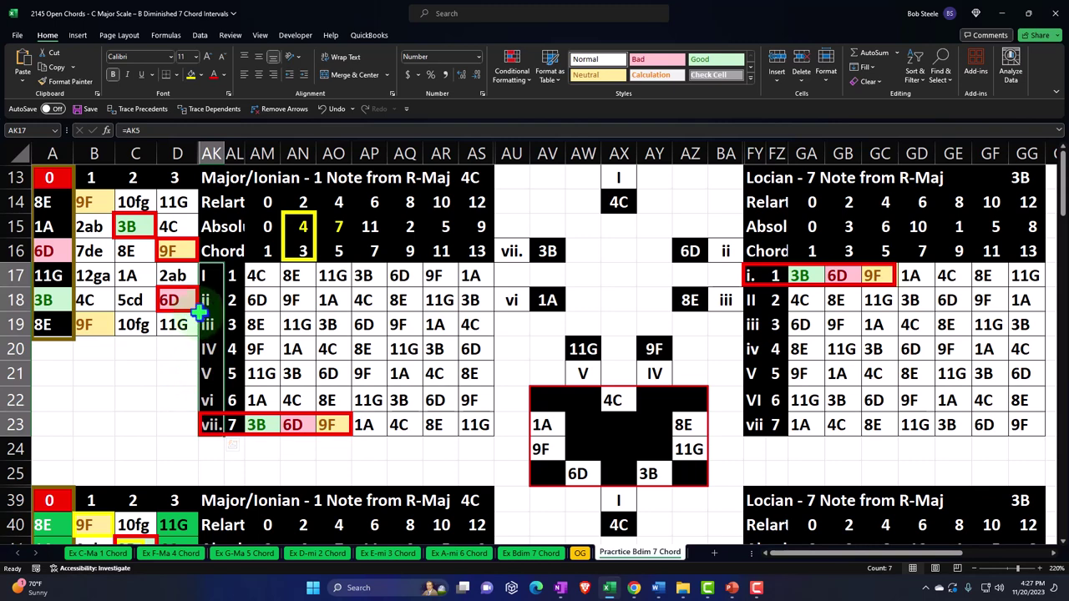
click(209, 278)
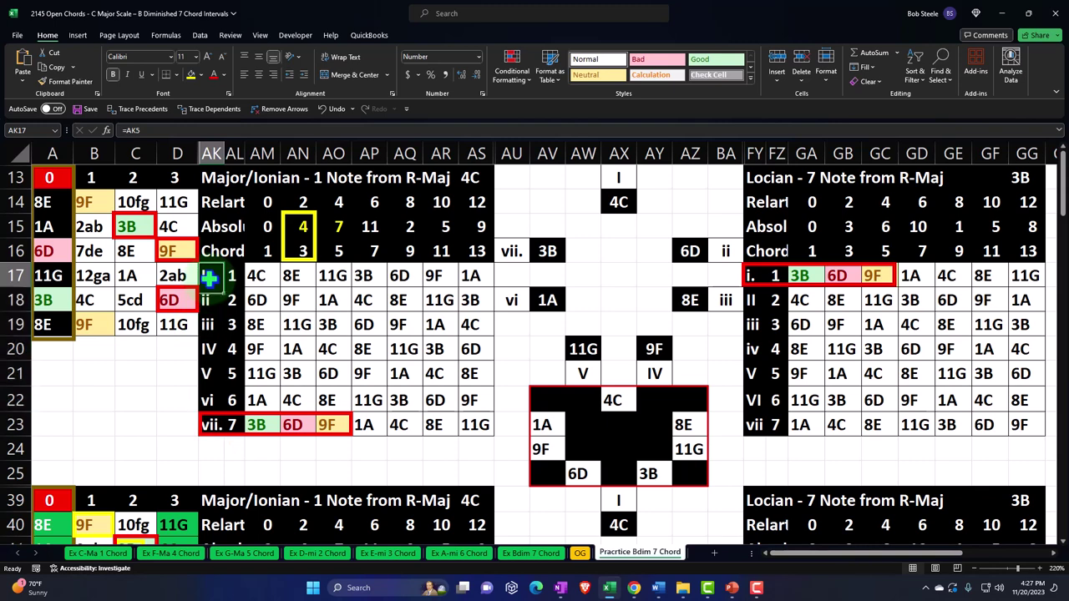
drag(208, 349, 211, 373)
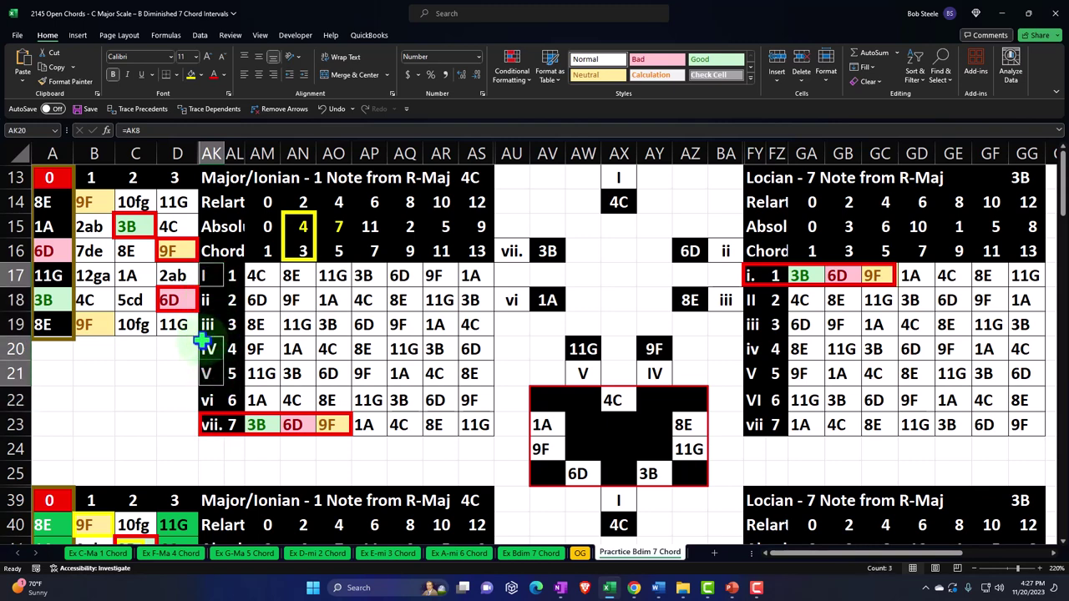
drag(208, 300, 210, 326)
drag(213, 400, 212, 424)
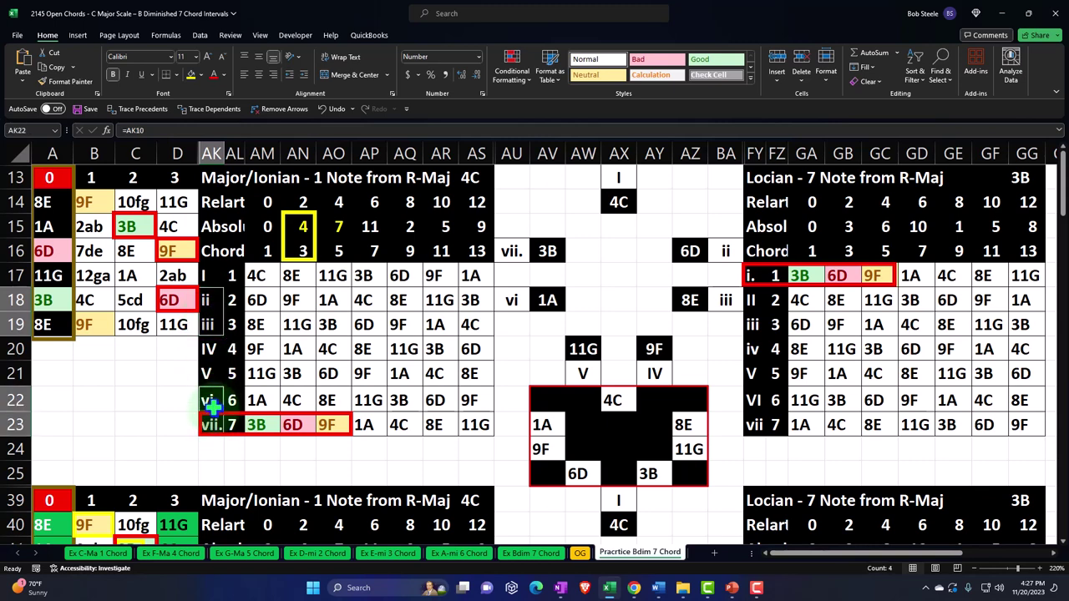
click(212, 425)
click(214, 424)
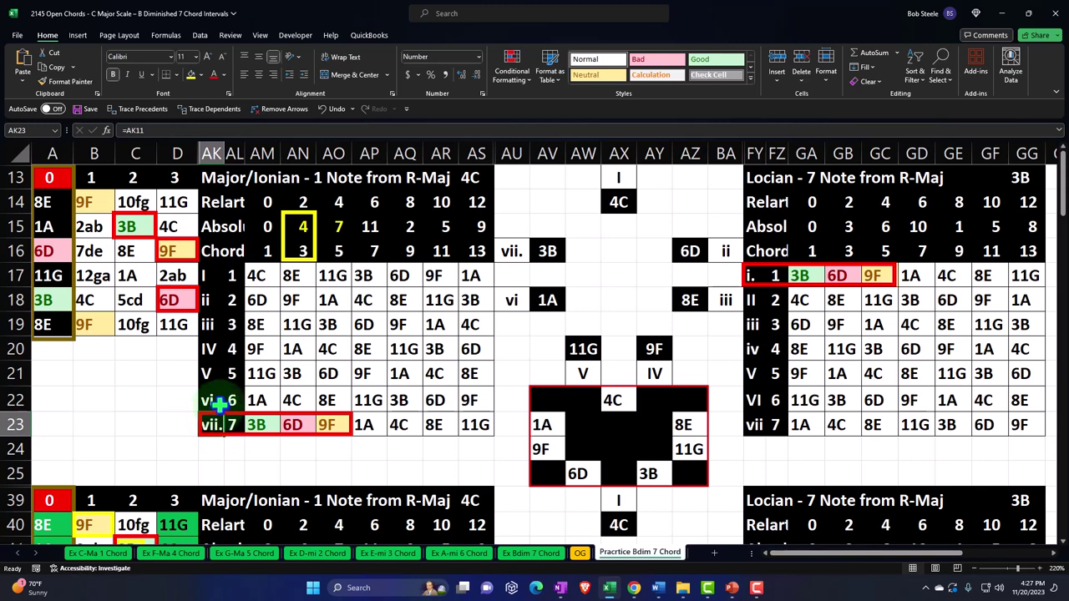
click(266, 251)
drag(266, 251, 321, 250)
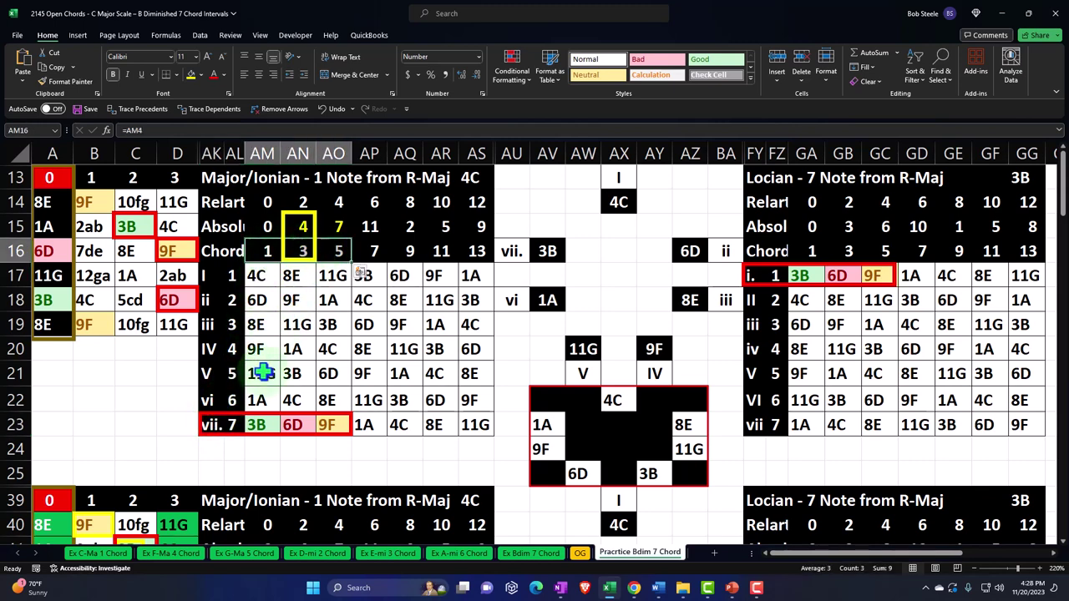
click(257, 424)
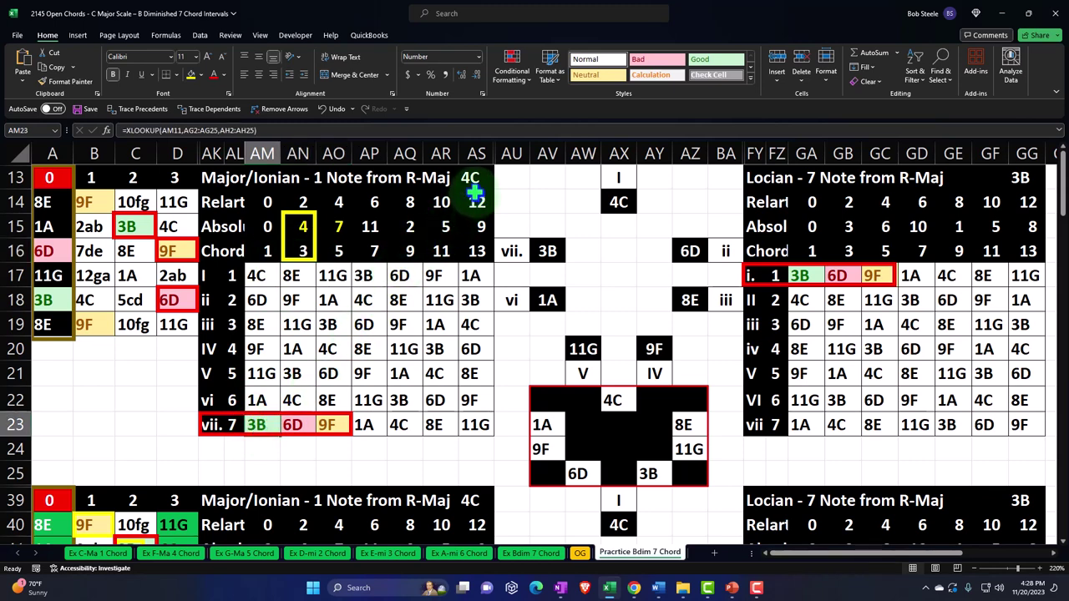
drag(268, 251, 470, 251)
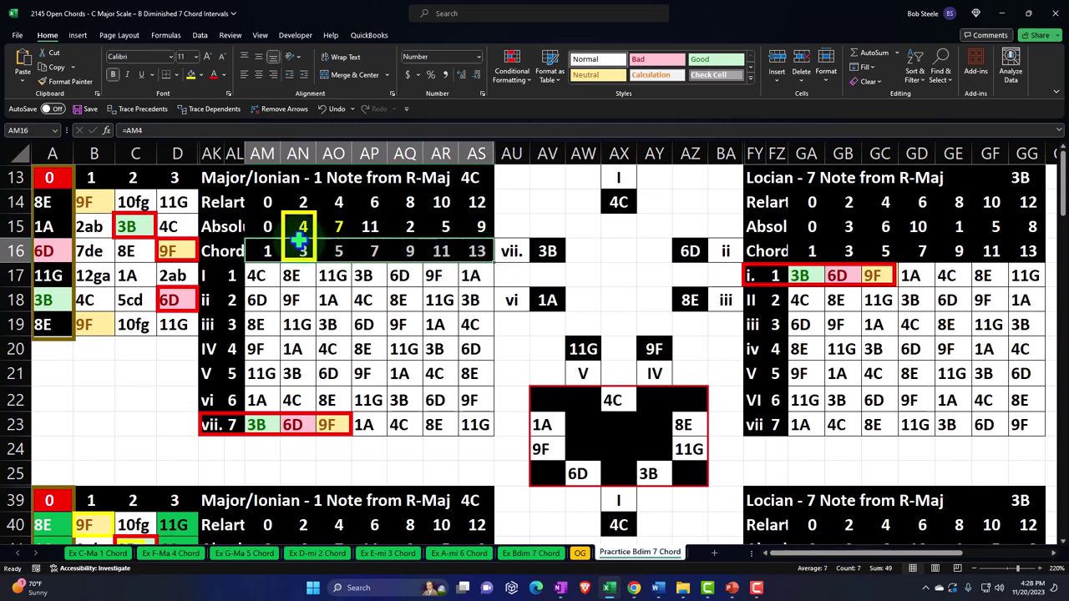
click(265, 226)
drag(266, 227, 472, 226)
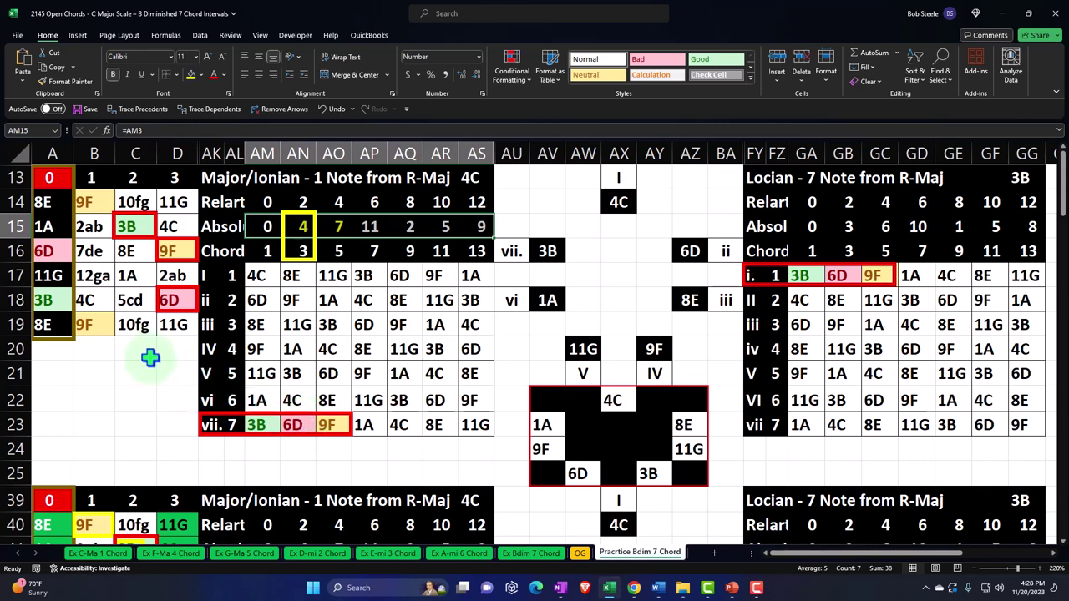
click(125, 250)
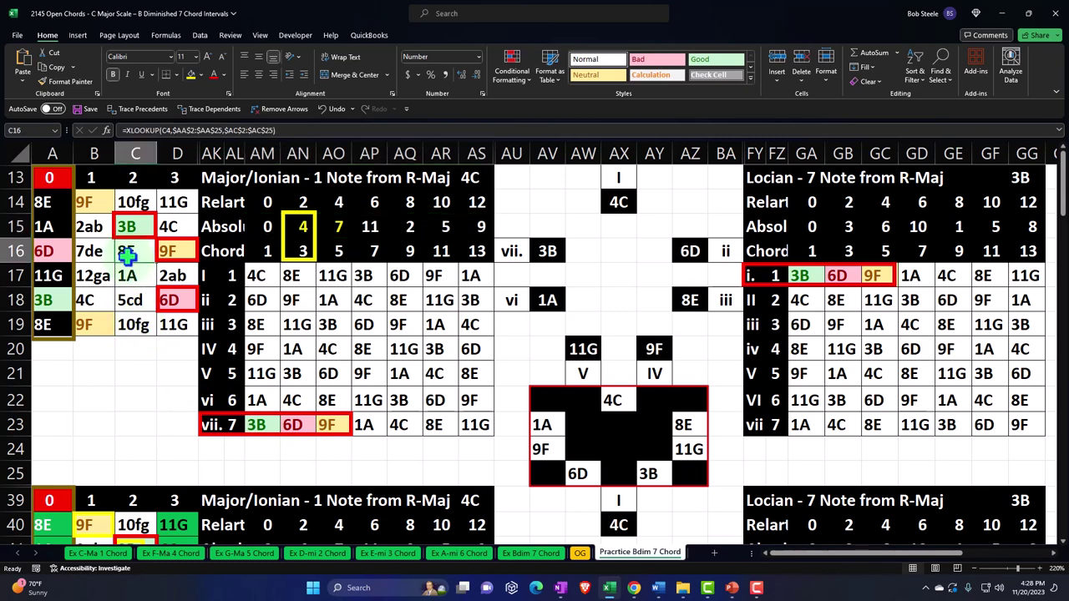
On the OG sheet, move from the Note # and Formula columns left to letter A in Let
click(581, 554)
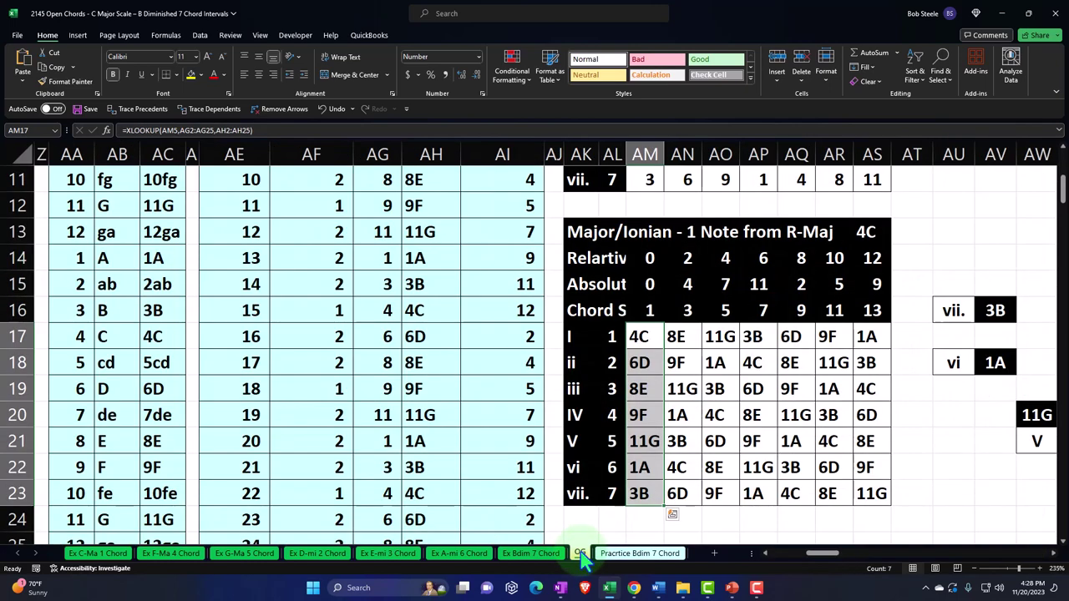
click(382, 334)
scroll(289, 294, up, 4)
click(281, 282)
key(Left)
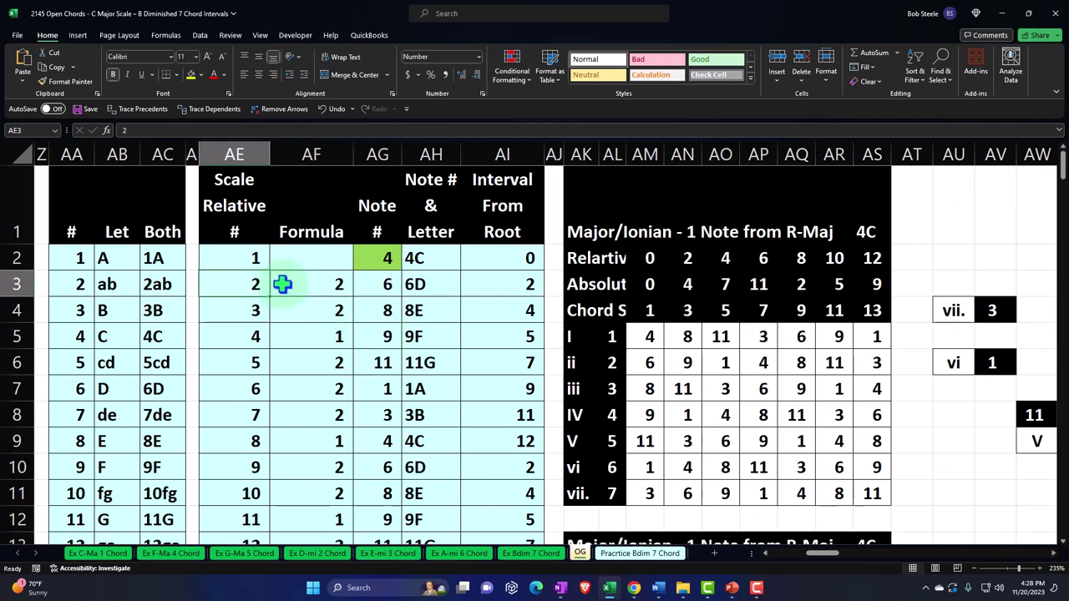
key(Left)
key(Left)
key(Left)
key(Left)
key(Left)
key(Left)
key(Left)
key(Left)
key(Left)
key(Left)
key(Left)
key(Left)
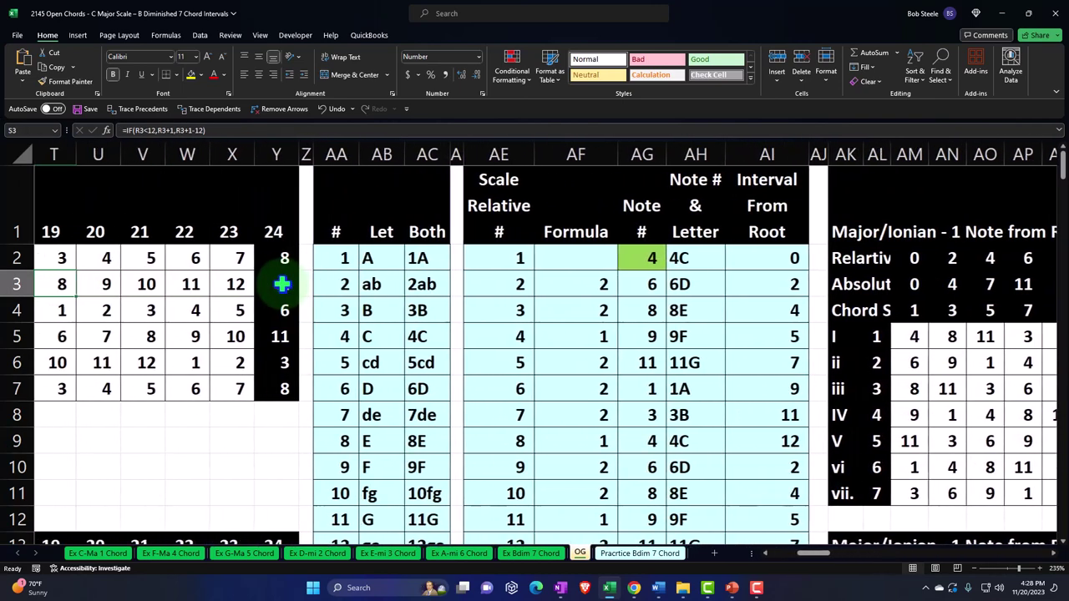
key(Left)
key(Left)
key(Left)
click(555, 259)
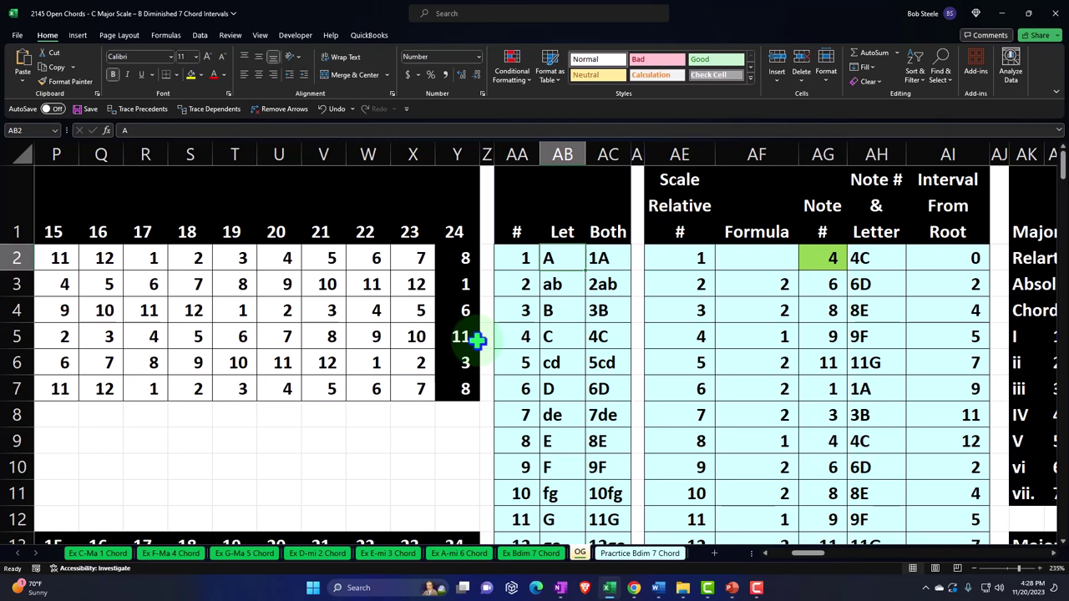
click(551, 516)
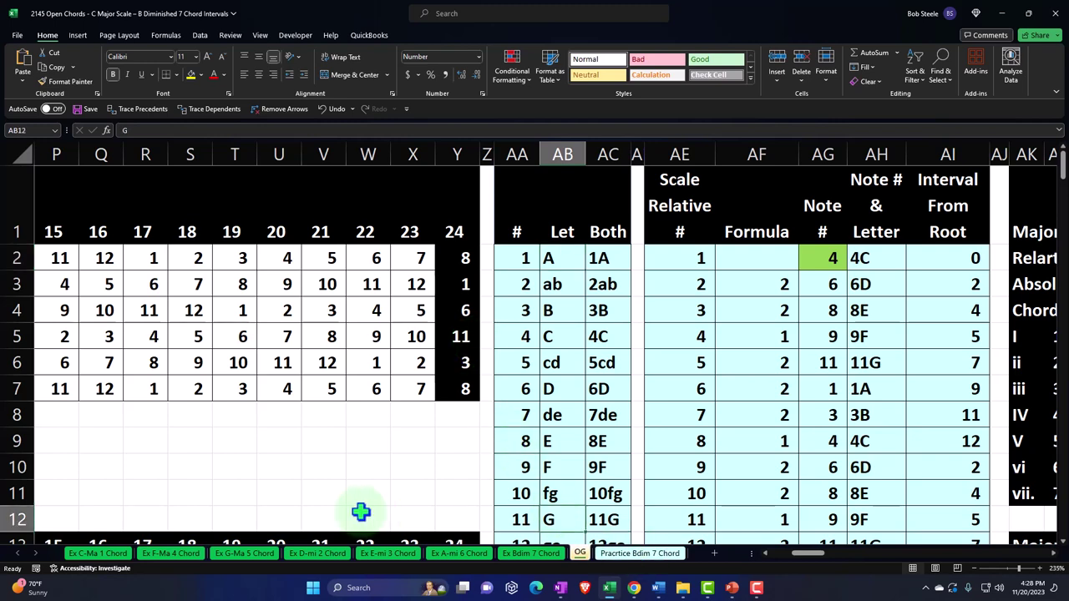
key(Up)
key(Up)
key(Up)
key(Up)
key(Up)
key(Up)
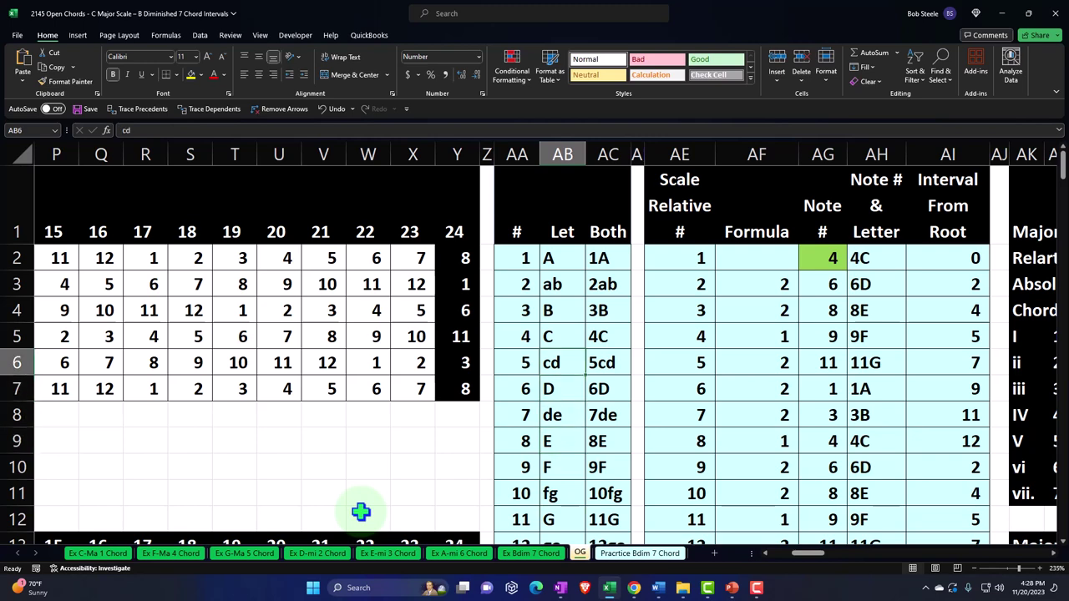
key(Up)
key(Up)
key(Up)
key(Up)
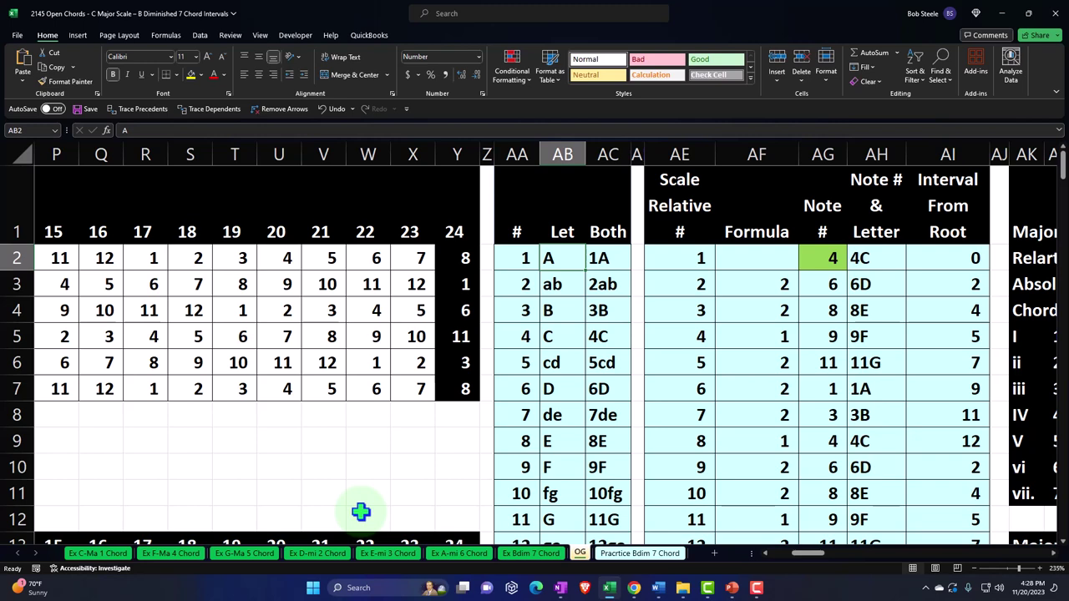
key(Down)
key(Up)
key(Down)
key(Down)
key(Down)
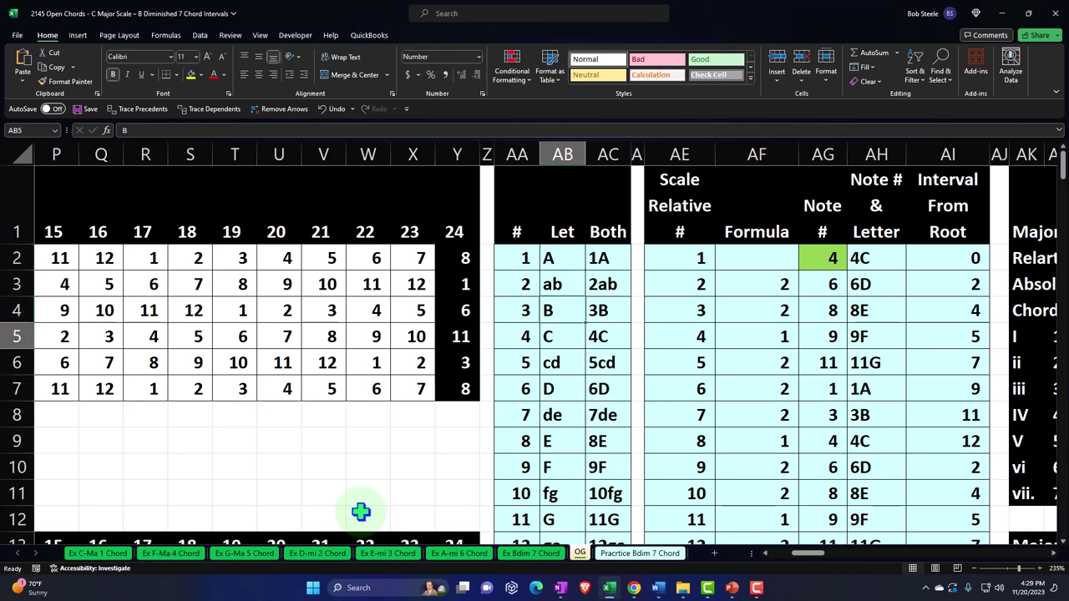
key(Down)
key(Down)
key(Down)
key(Down)
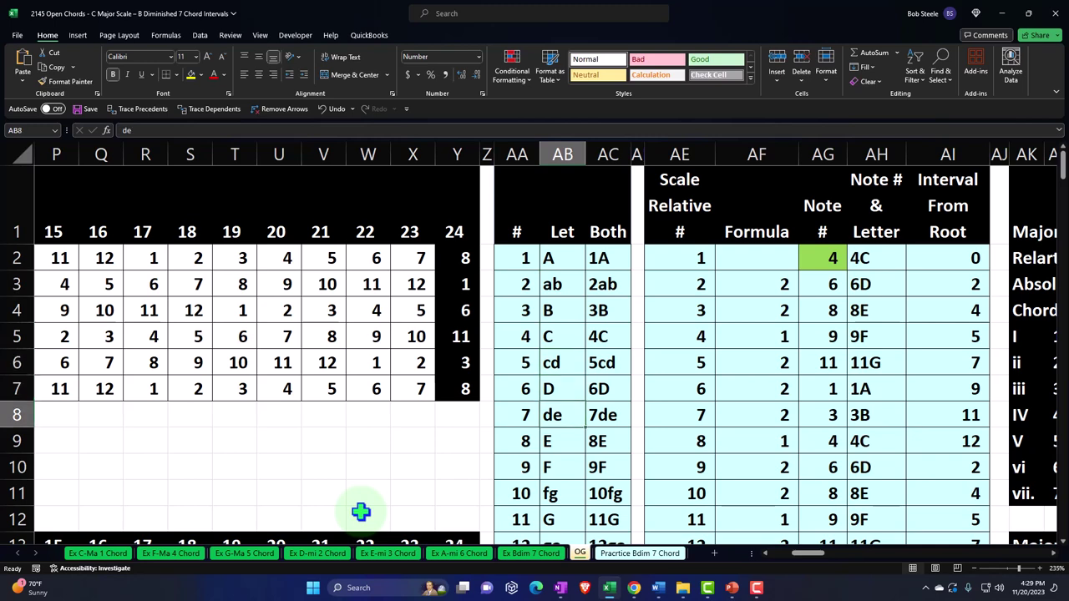
key(Down)
key(Down)
key(Down)
key(Down)
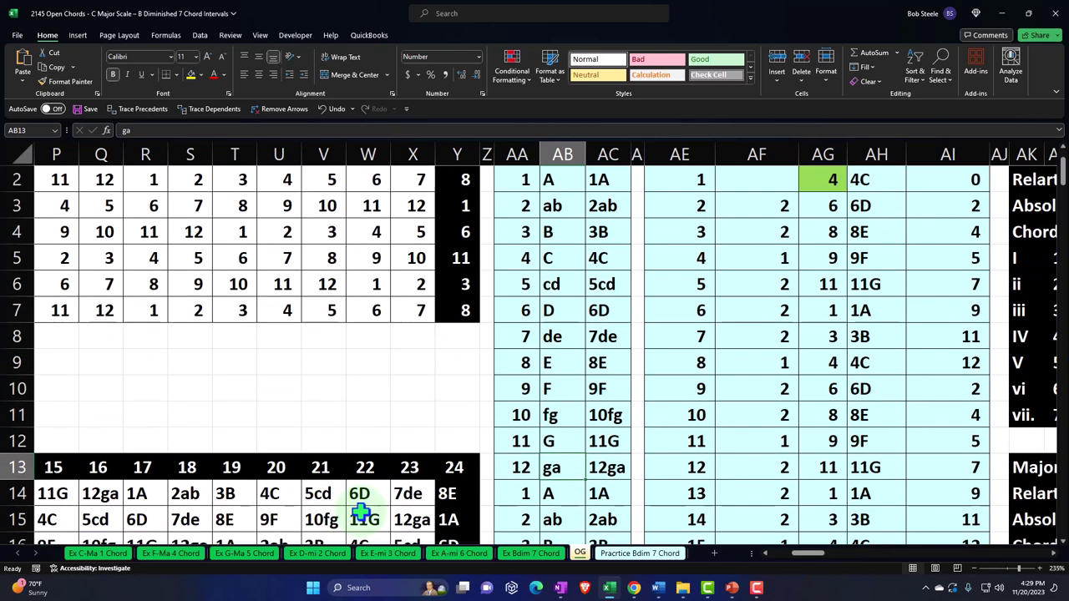
key(Up)
key(Up)
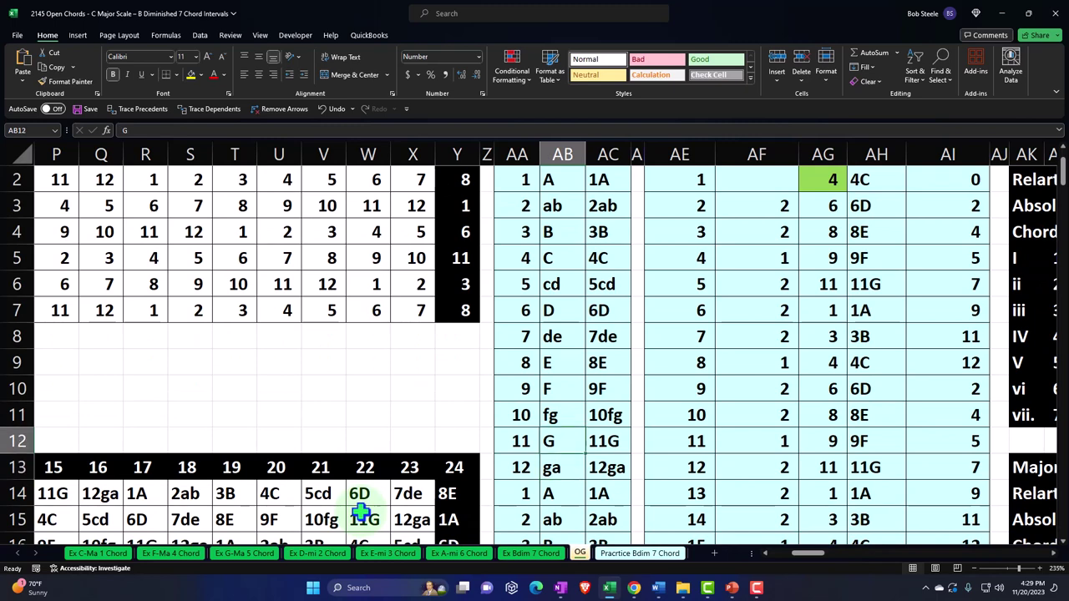
key(Up)
key(Up)
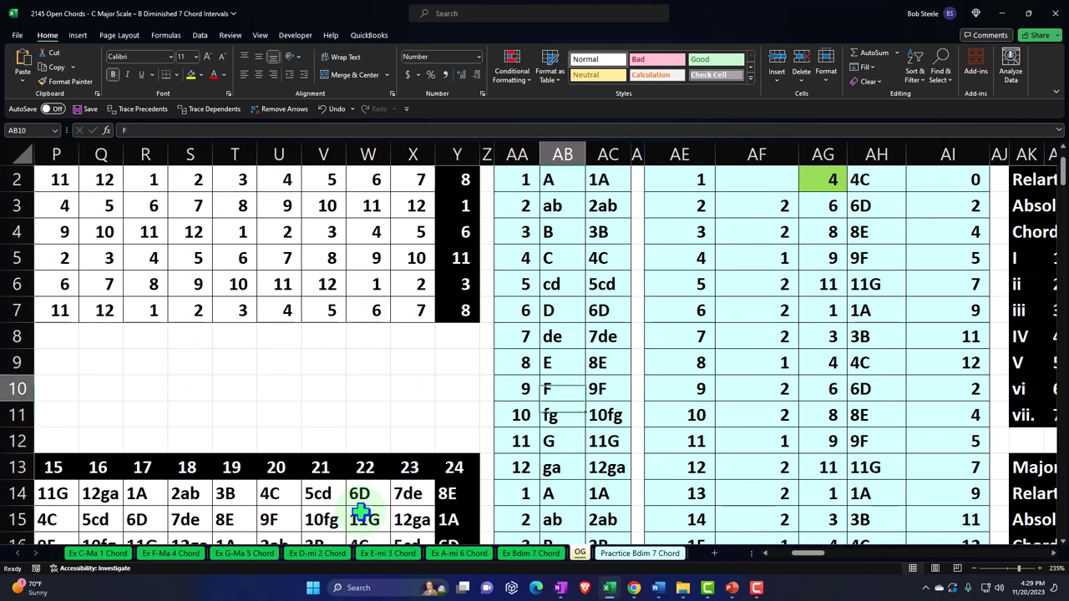
key(Up)
key(Up)
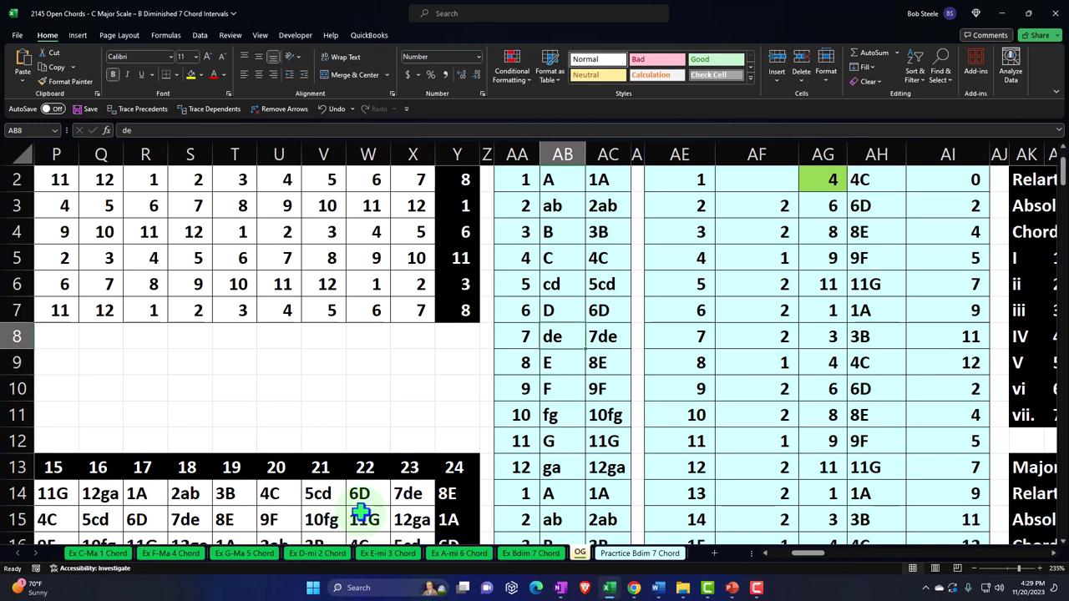
key(Up)
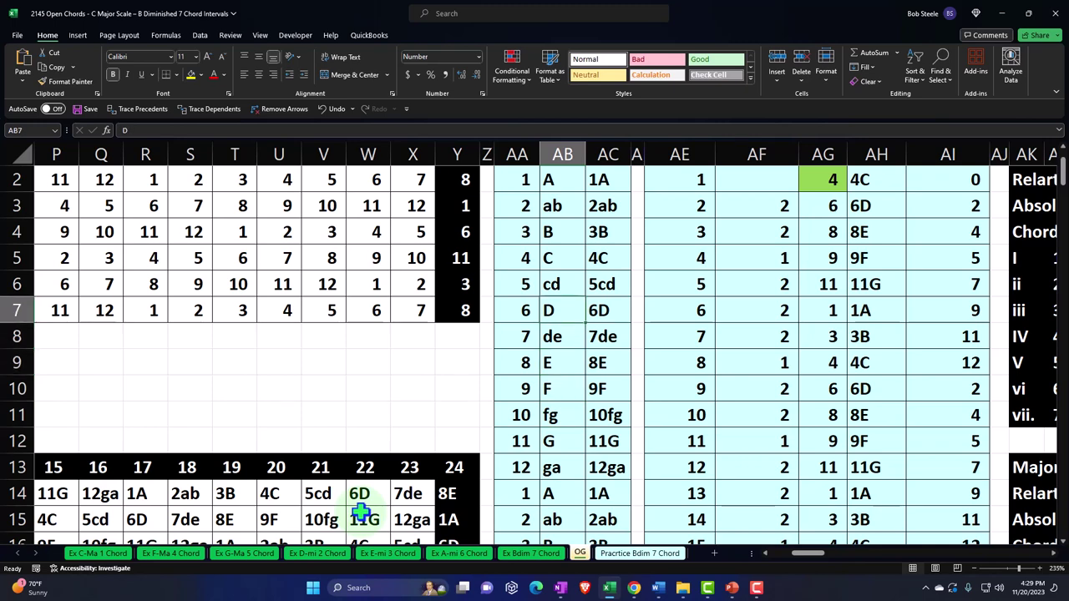
key(Up)
key(Up)
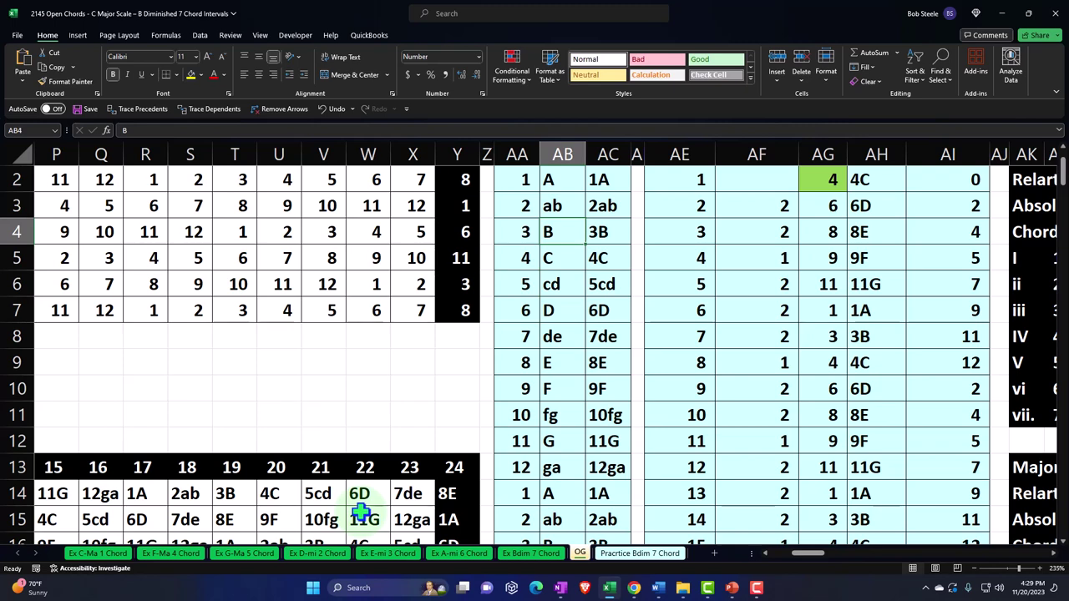
scroll(360, 511, up, 1)
click(519, 258)
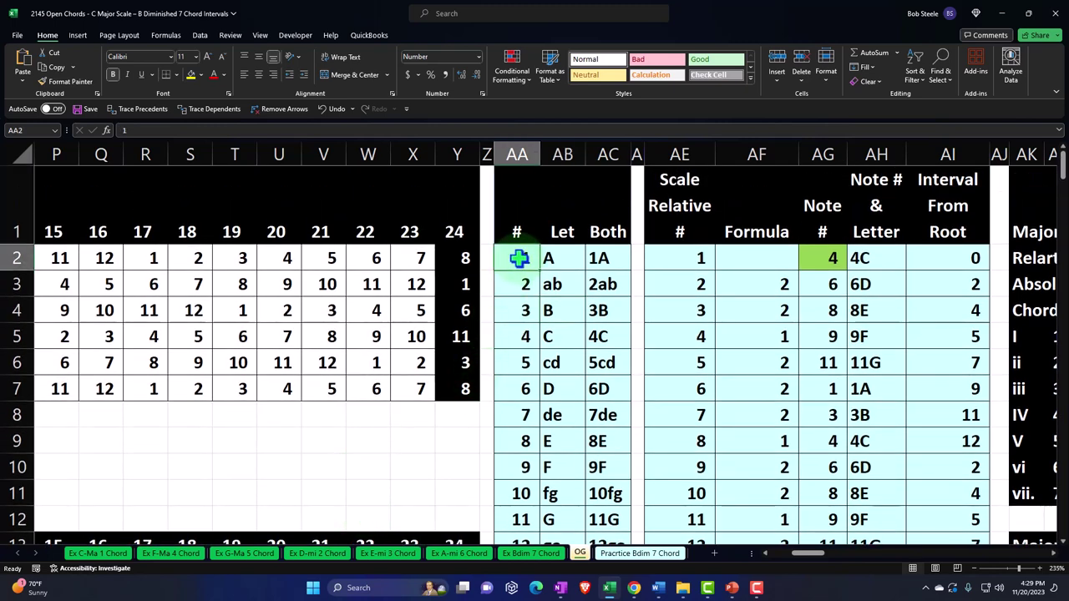
ctrl+click(524, 436)
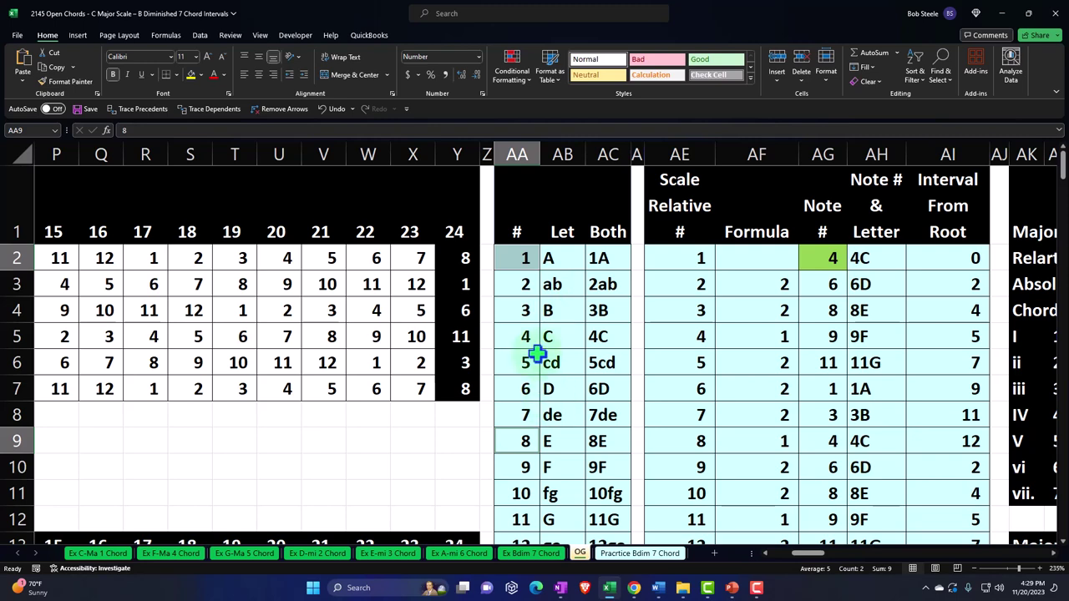
click(513, 260)
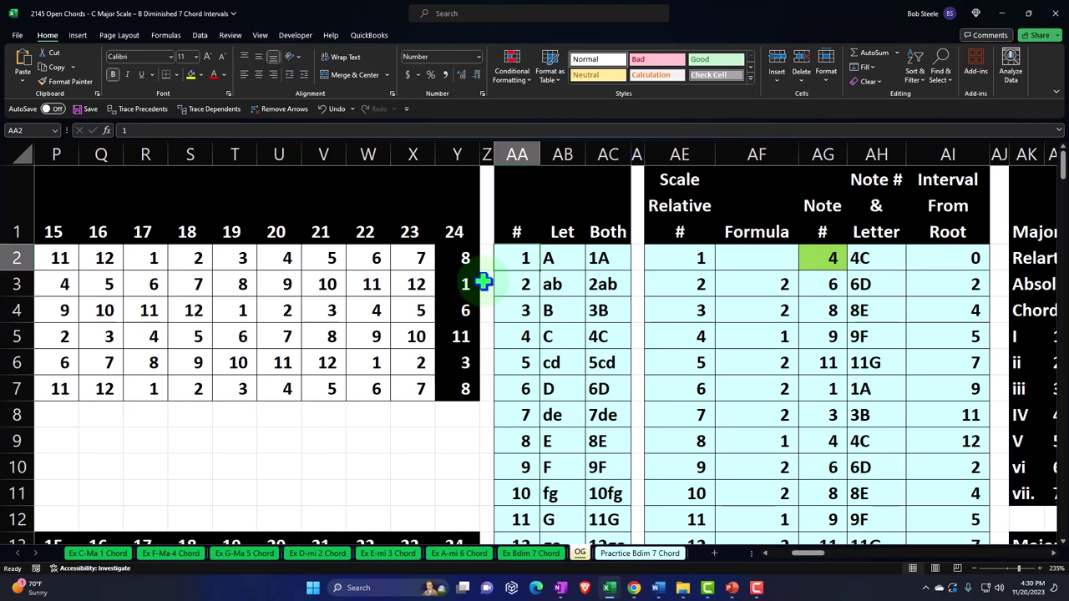
key(Down)
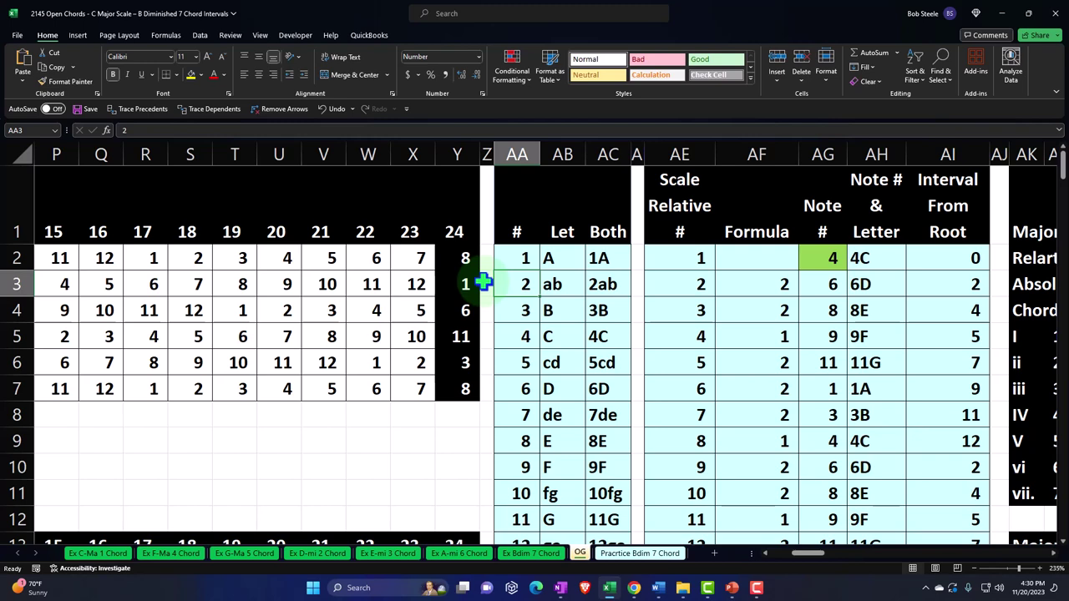
key(Down)
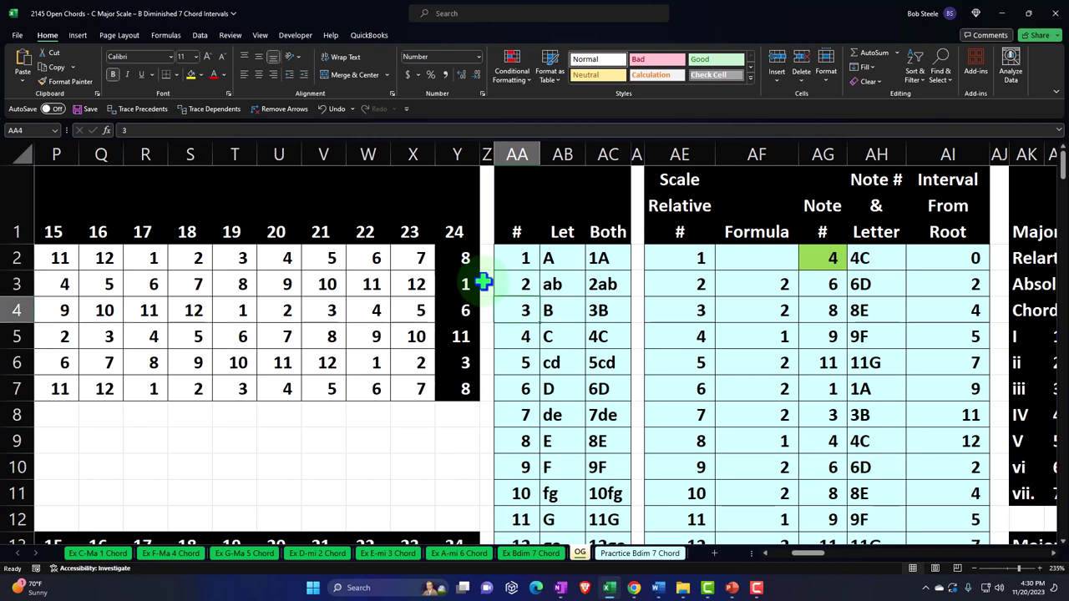
key(Down)
key(Down)
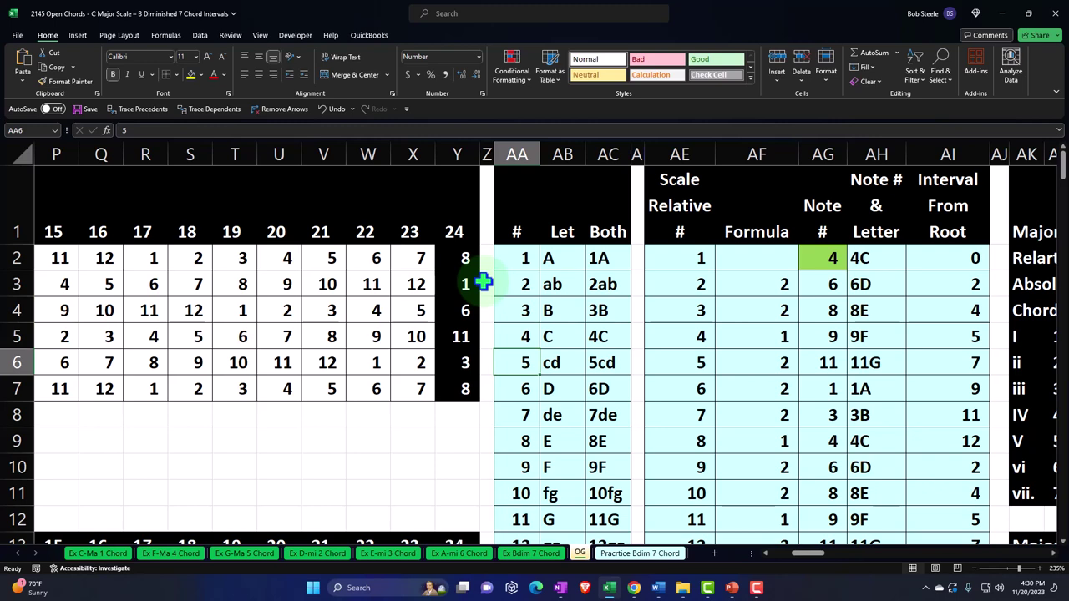
key(Down)
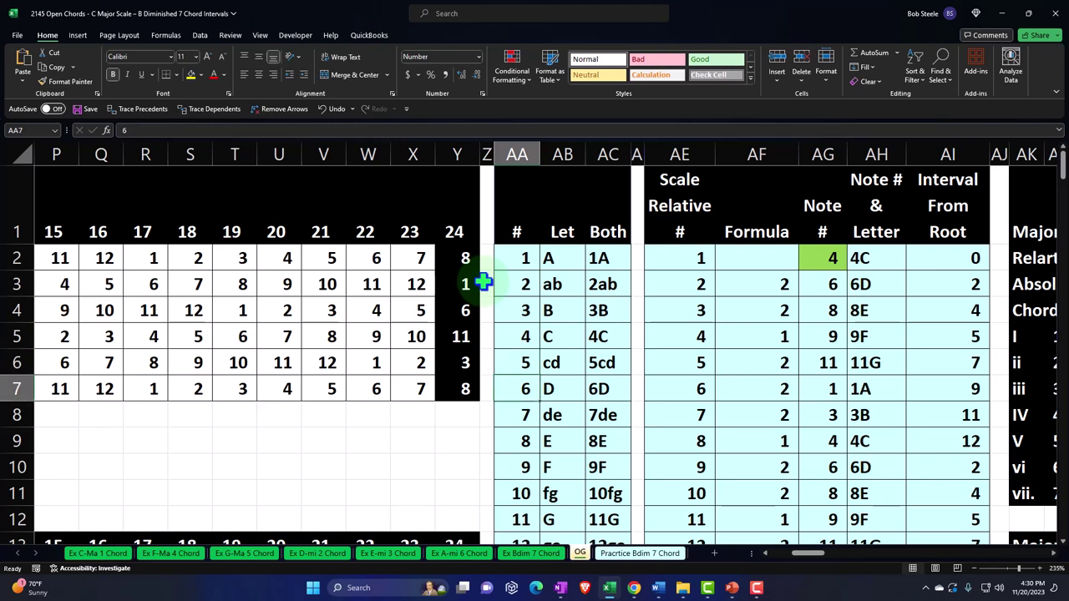
key(Down)
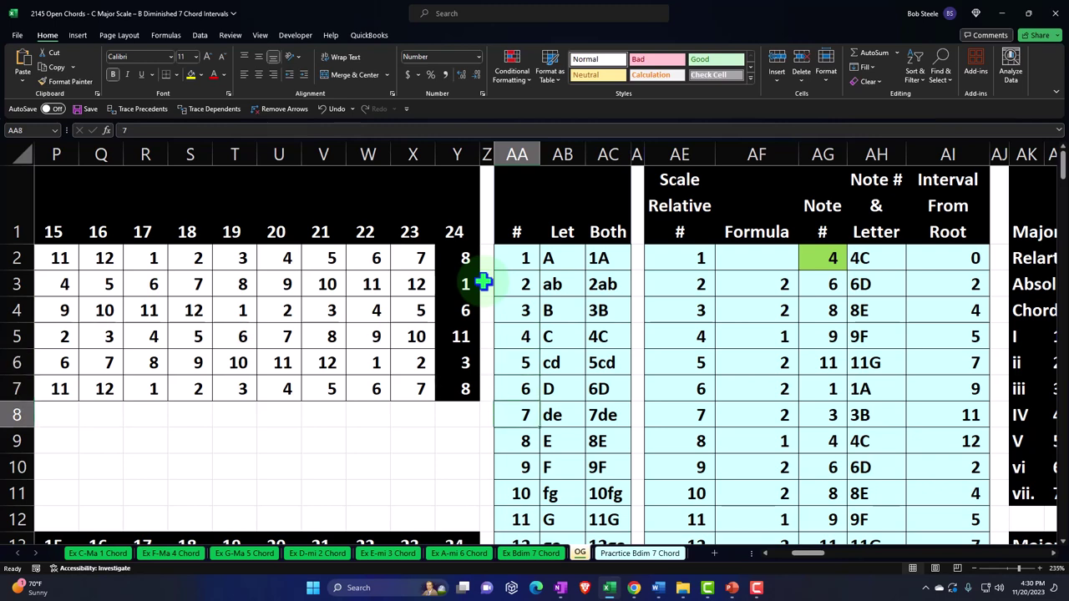
key(Down)
key(Down)
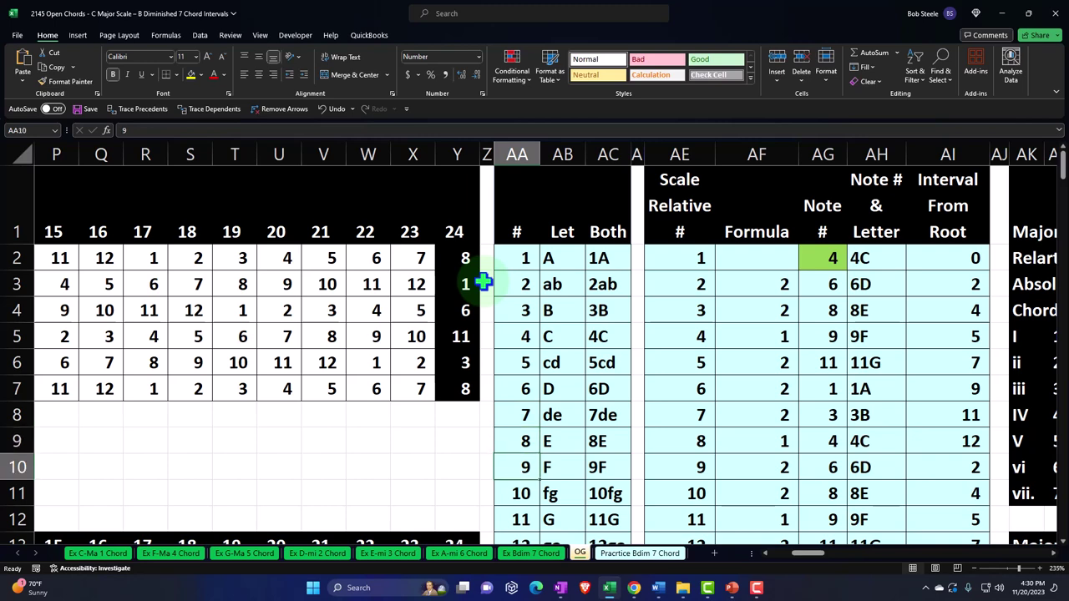
key(Up)
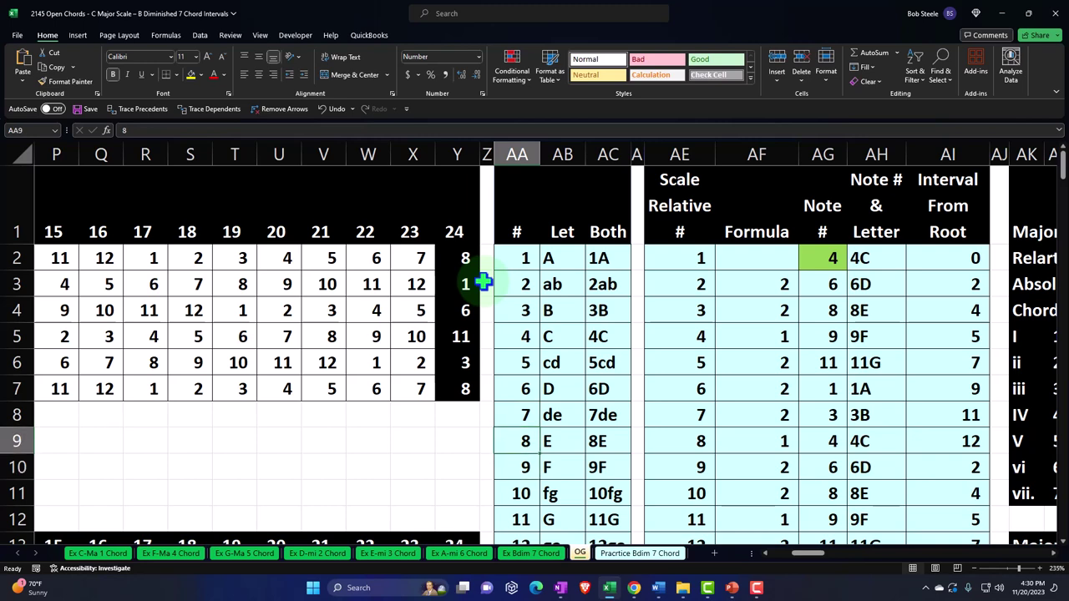
key(Down)
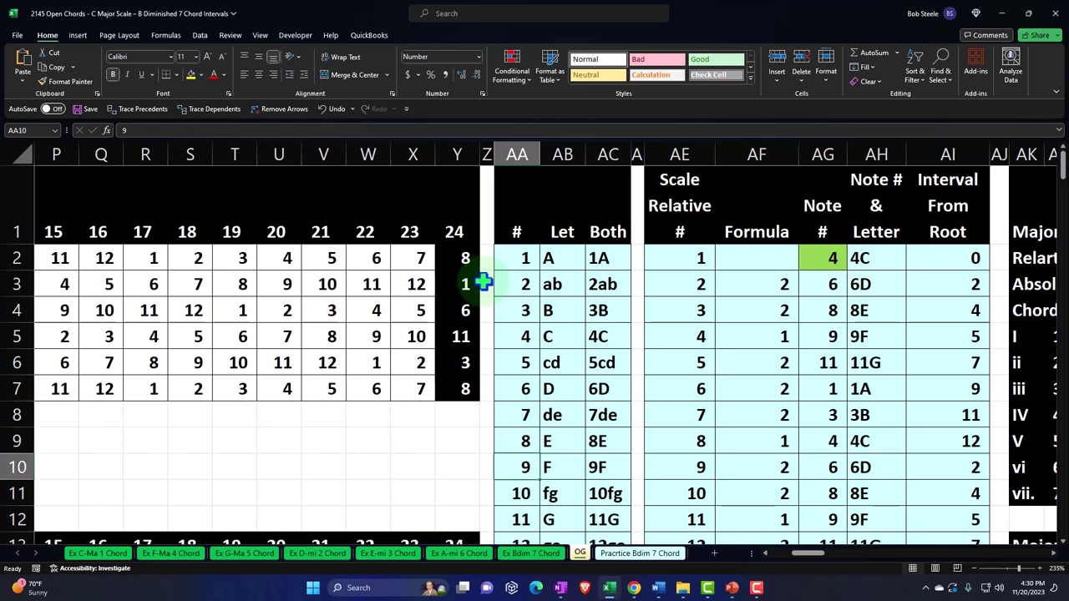
key(Down)
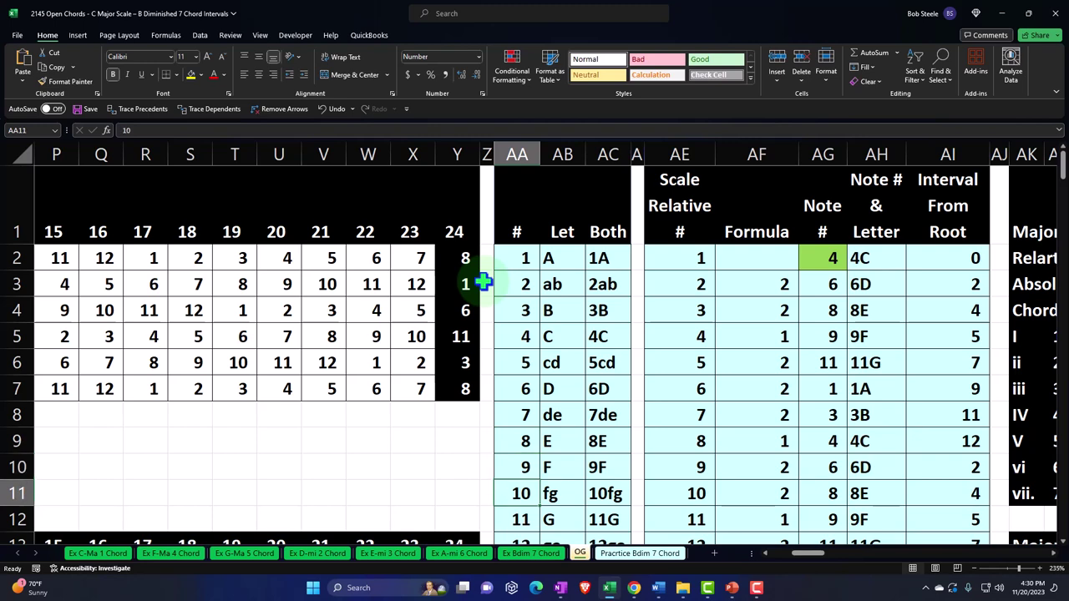
key(Down)
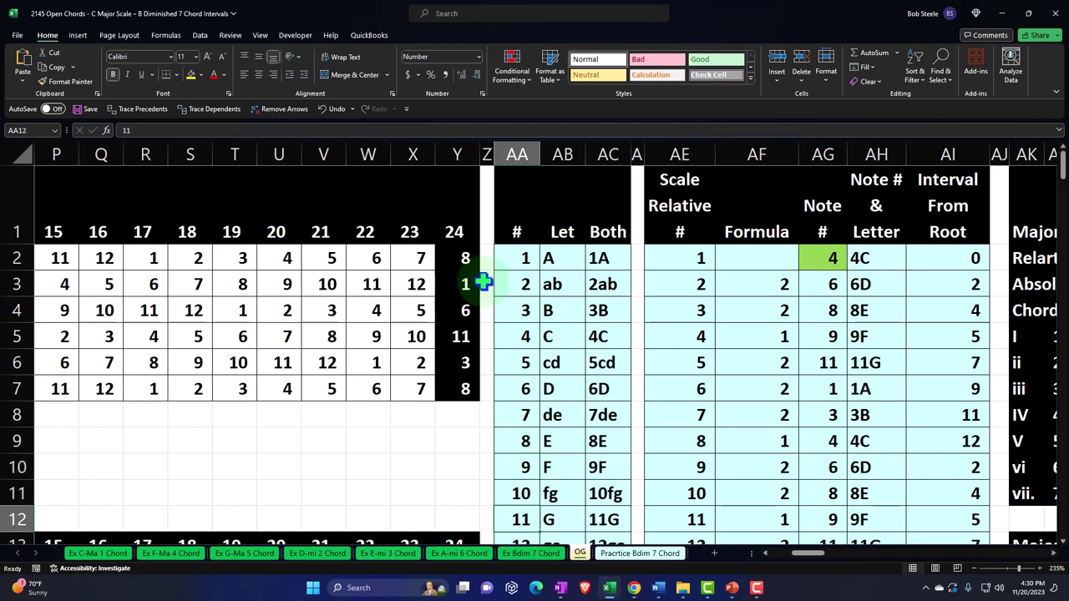
key(Down)
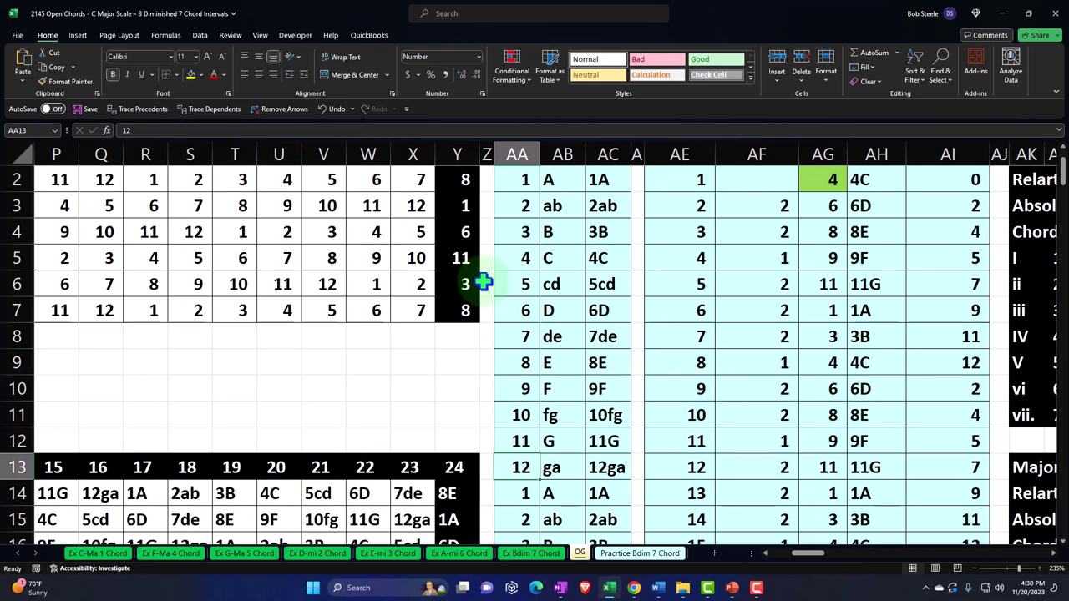
key(Down)
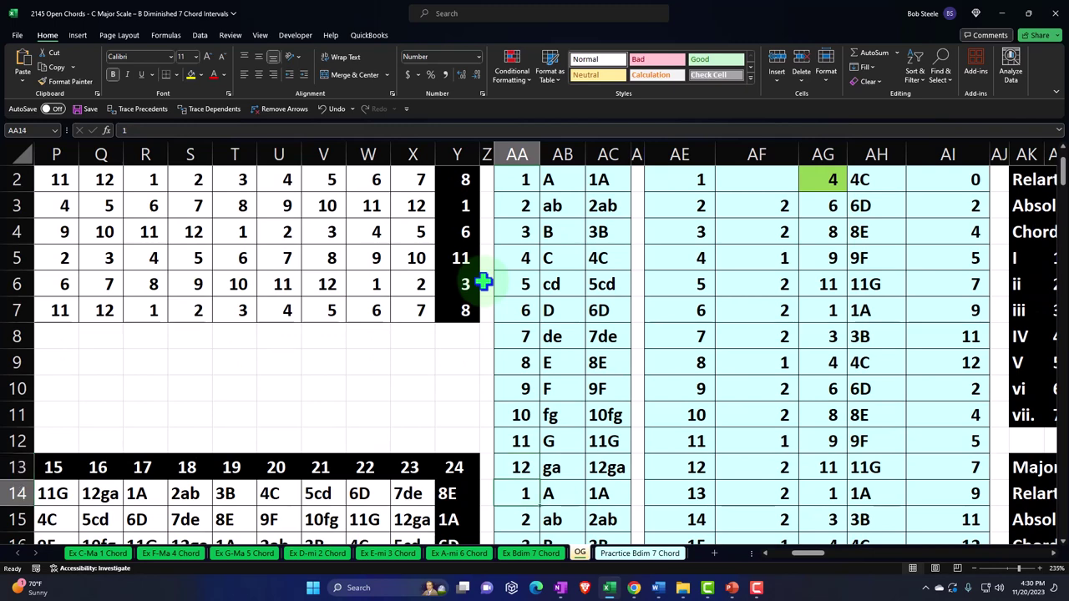
scroll(553, 361, up, 1)
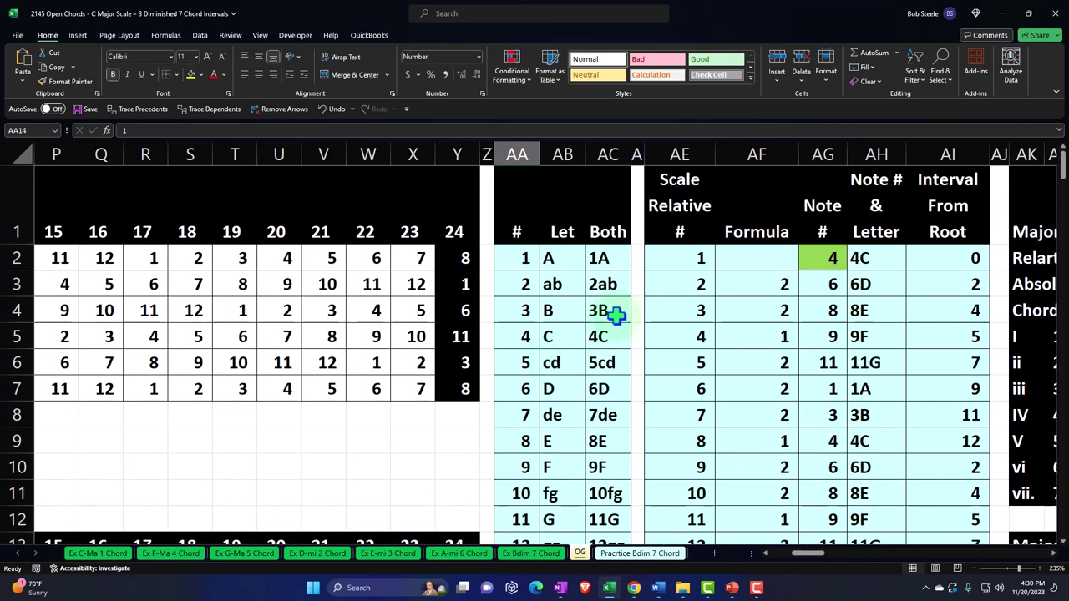
click(653, 274)
key(Right)
key(Right)
key(Right)
key(Right)
key(Right)
key(Right)
key(Right)
key(Right)
key(Right)
key(Right)
key(Right)
key(Right)
key(Right)
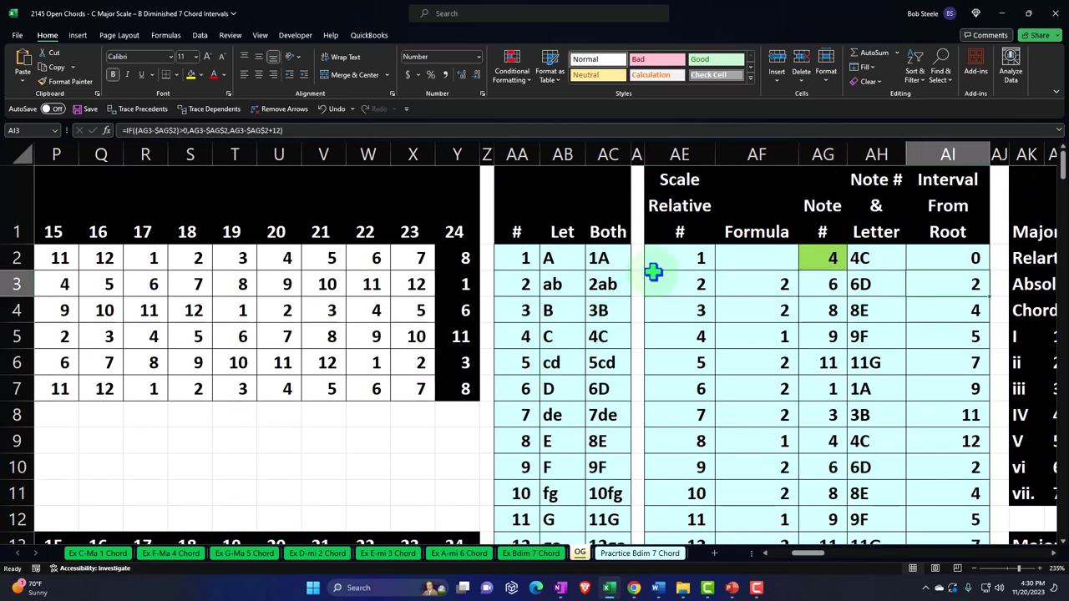
key(Right)
key(Right)
key(Right)
key(Right)
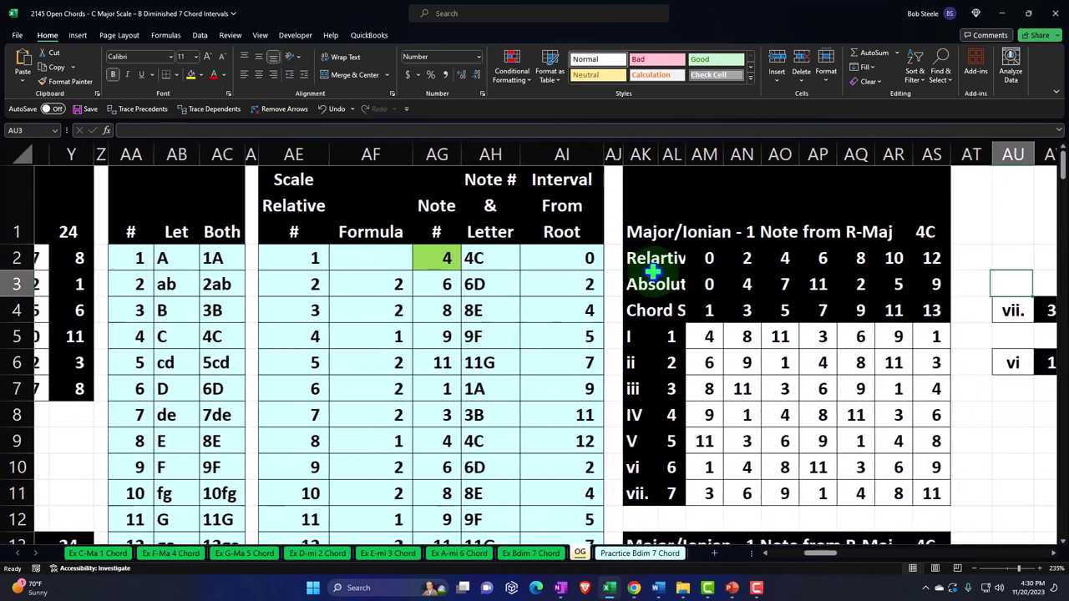
scroll(667, 327, down, 2)
scroll(666, 327, down, 1)
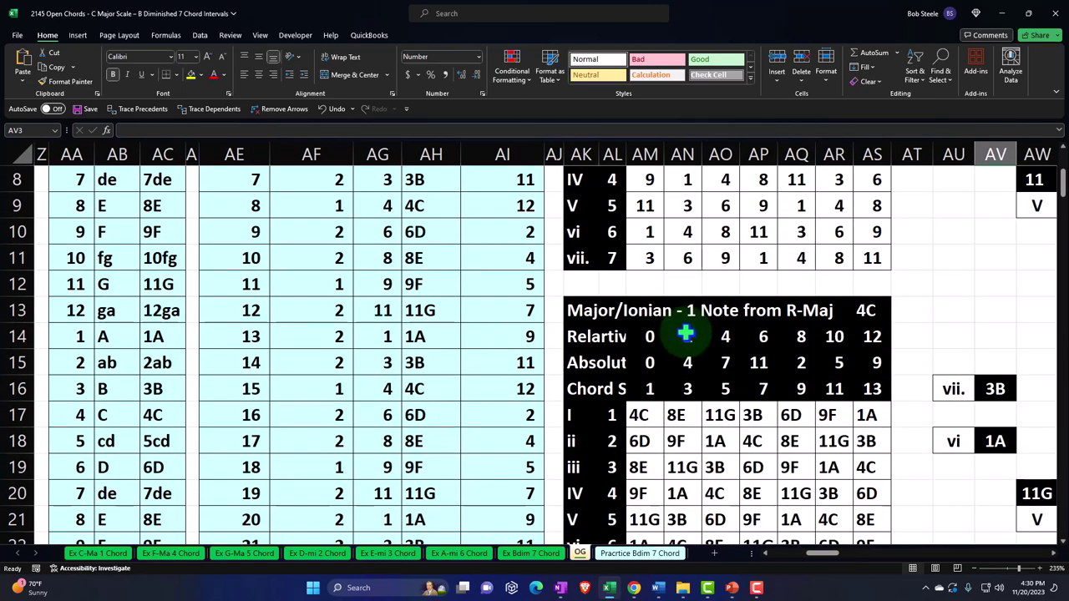
scroll(685, 335, up, 3)
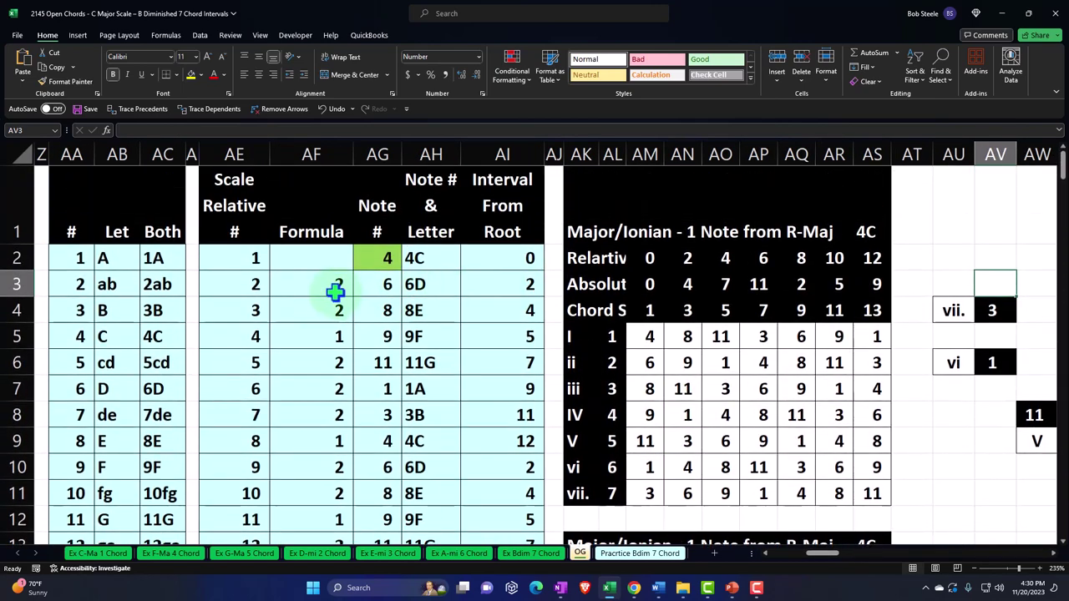
click(336, 289)
key(Down)
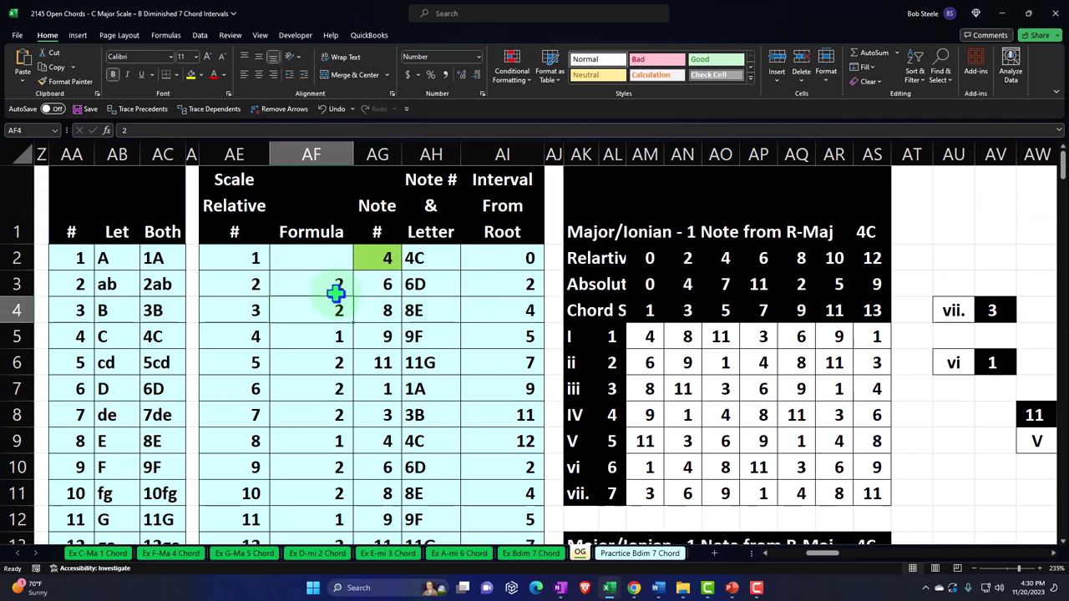
key(Down)
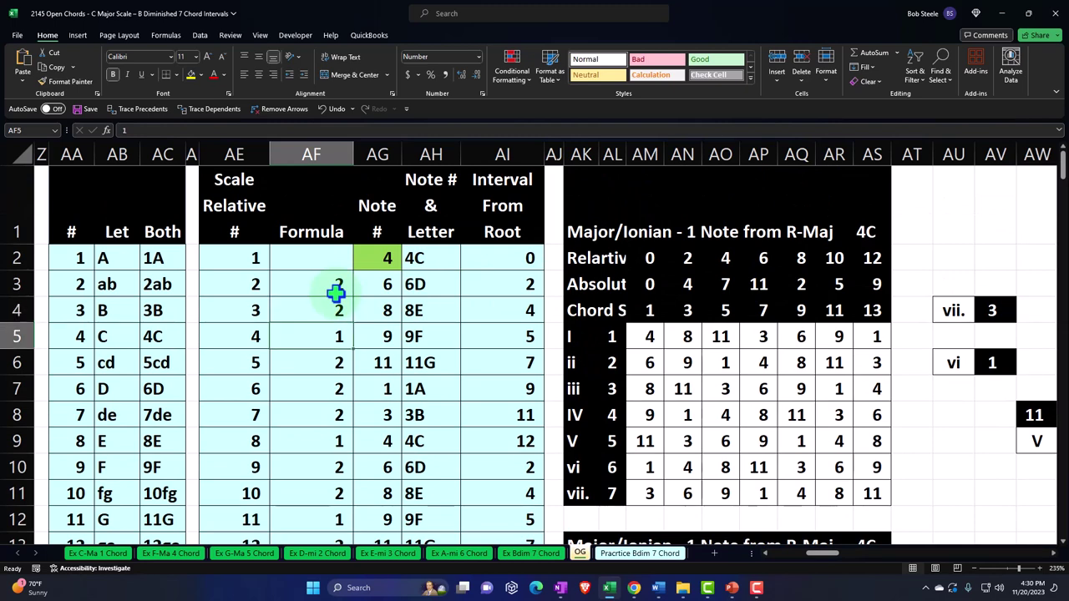
key(Down)
key(Down)
key(Down)
key(Down)
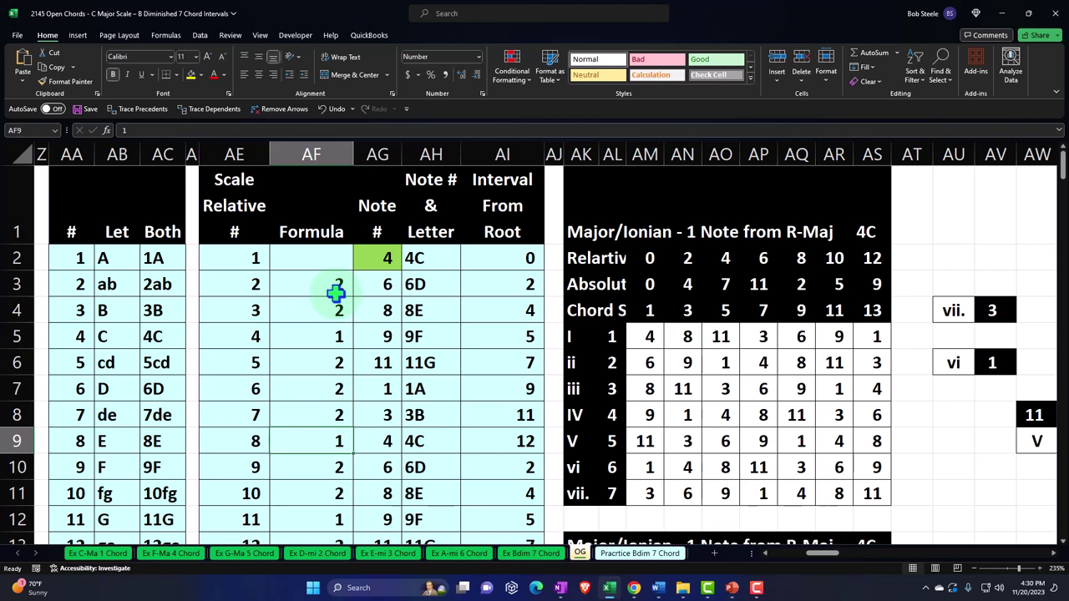
click(386, 261)
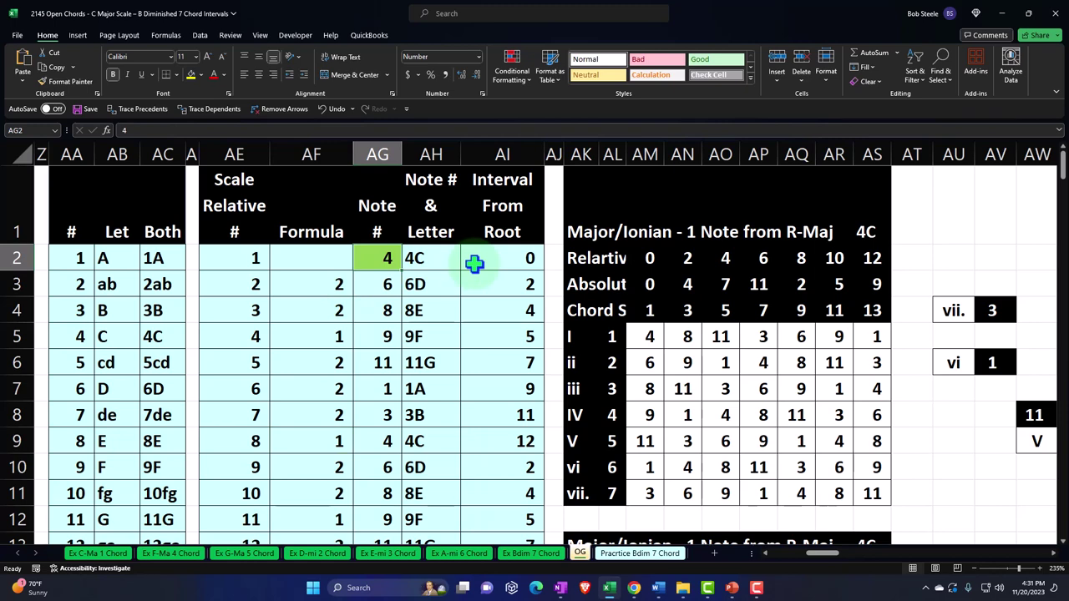
click(426, 259)
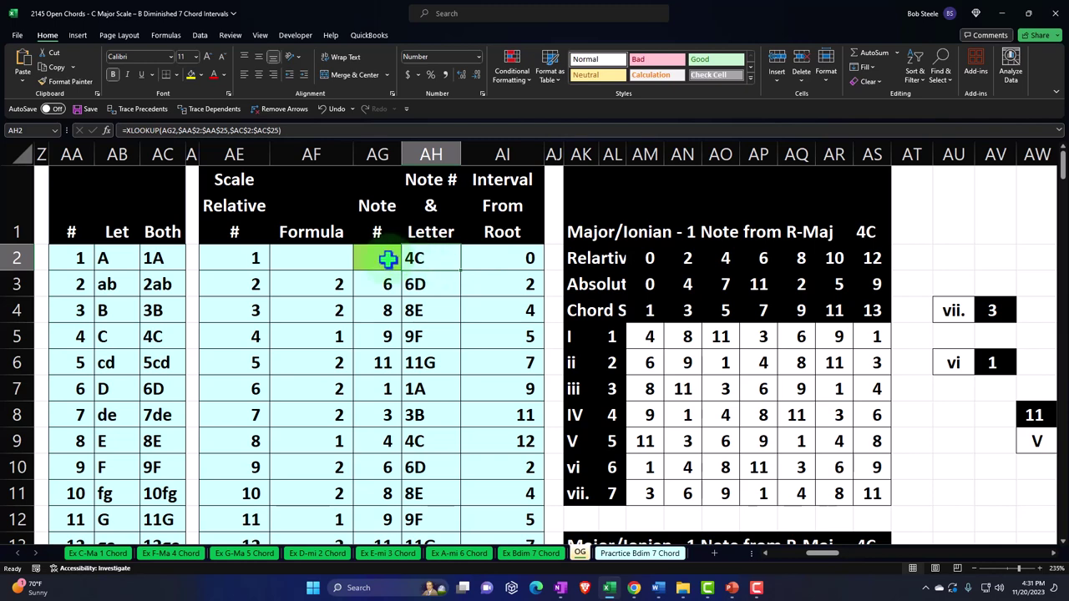
click(389, 258)
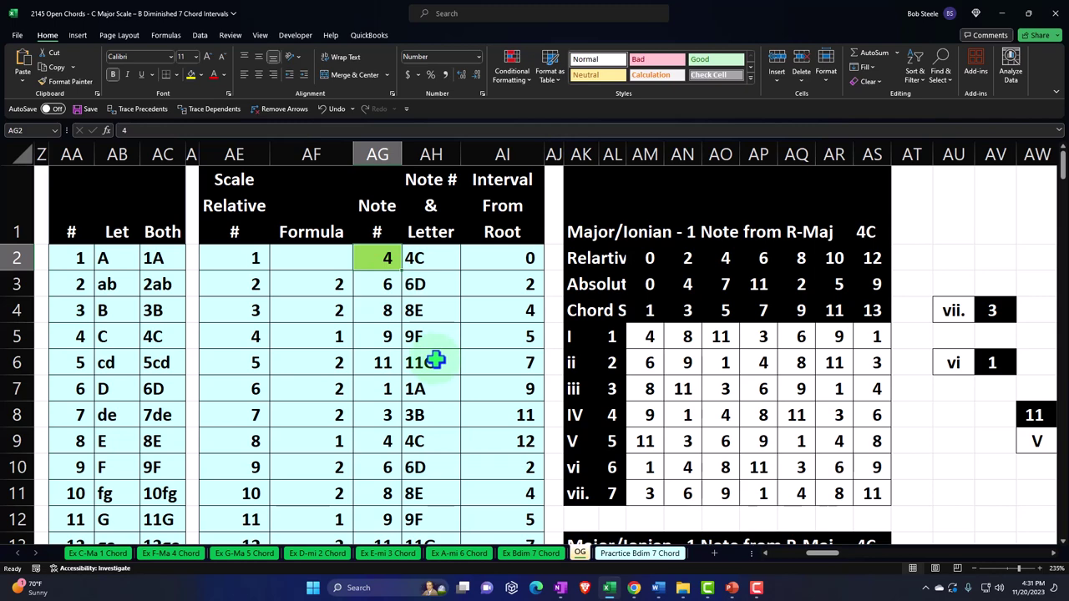
key(Down)
key(Left)
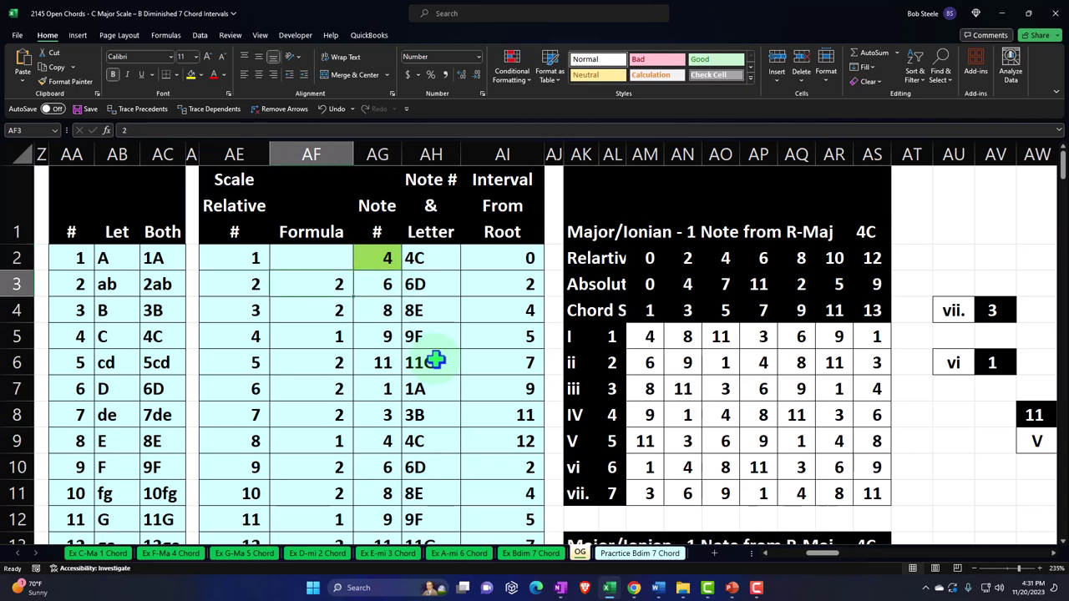
key(Right)
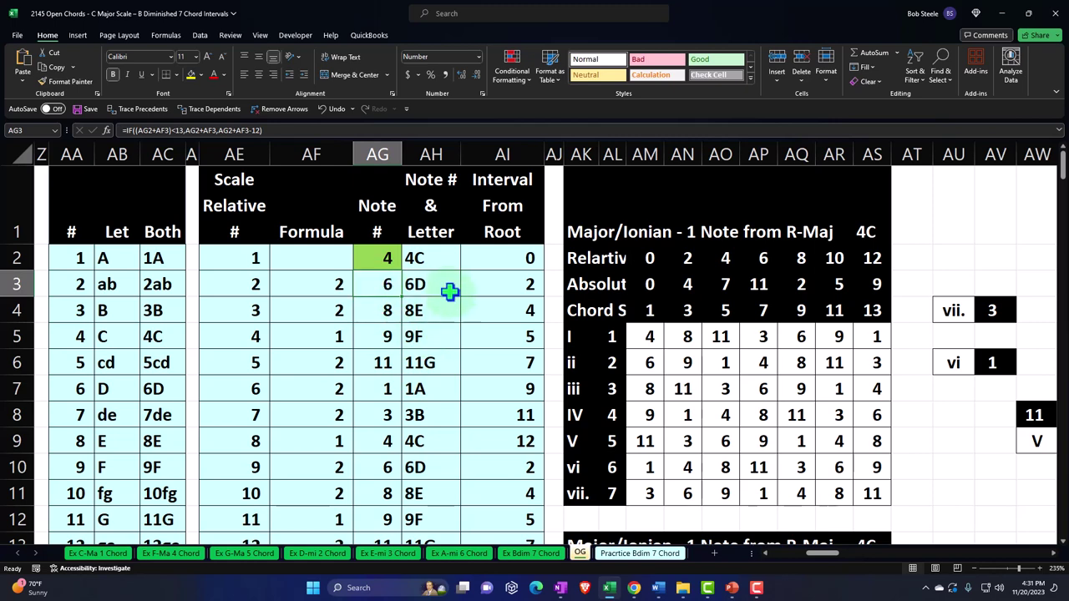
key(Down)
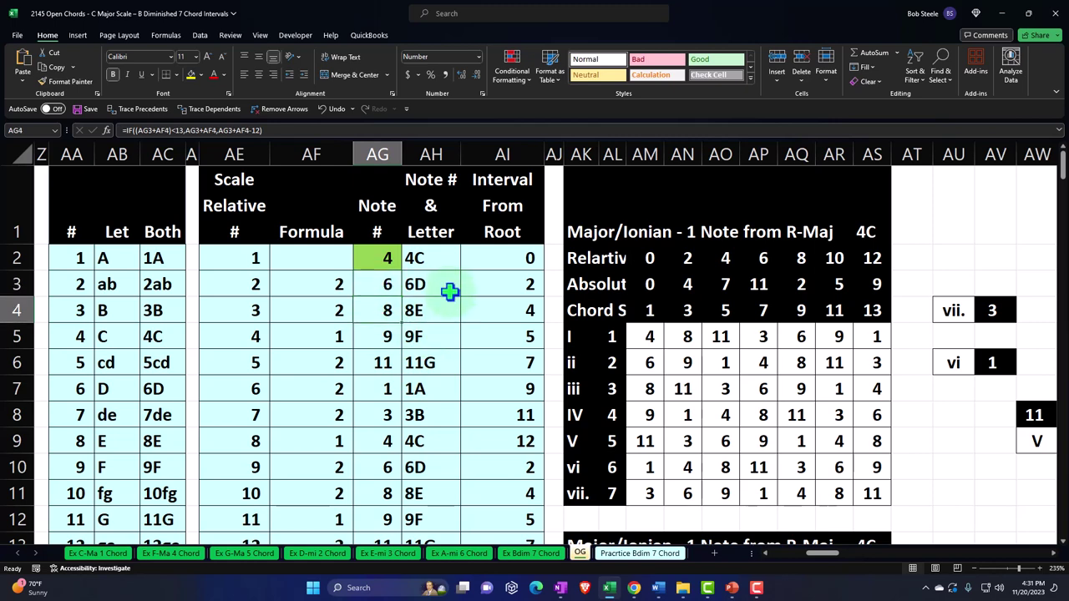
key(Down)
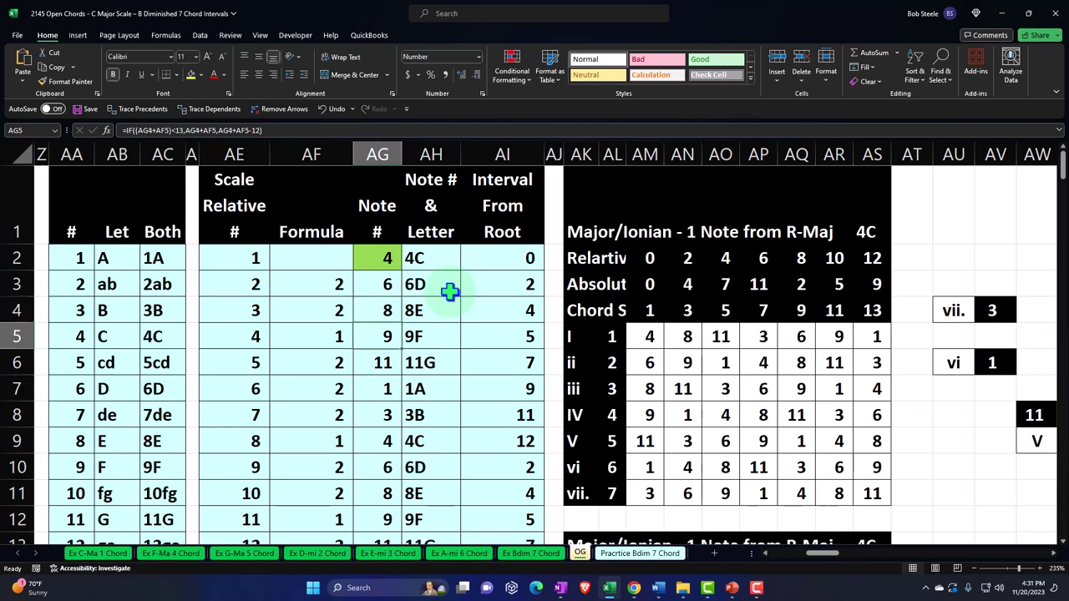
key(Down)
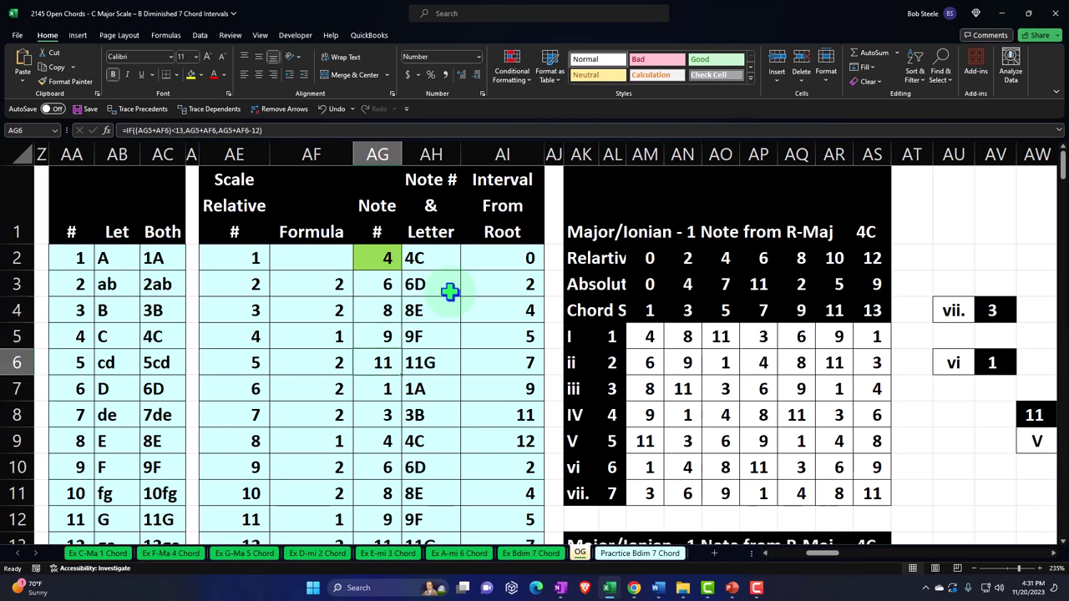
key(Down)
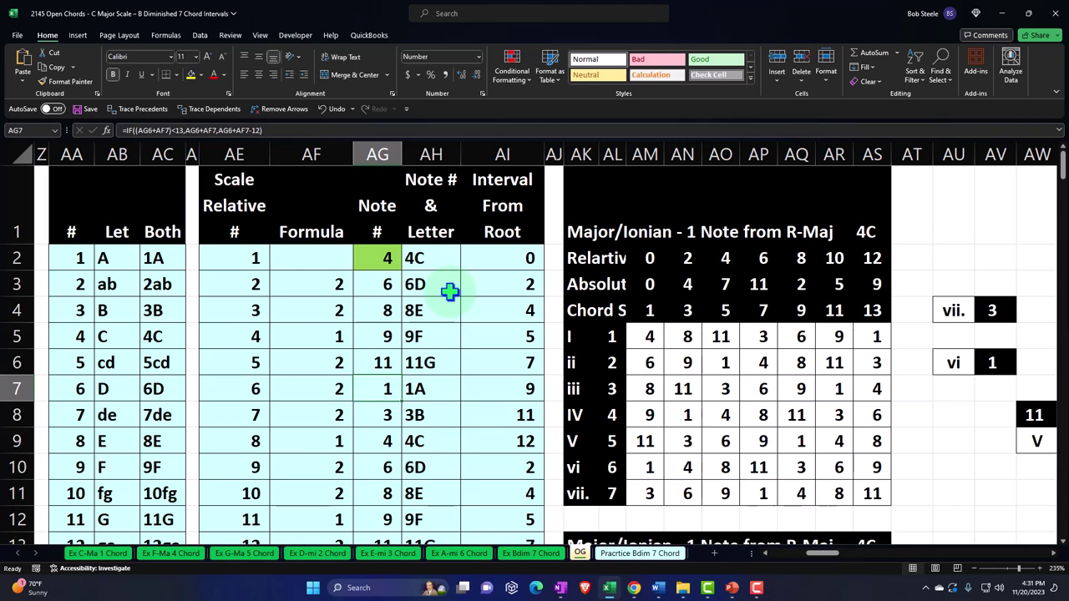
key(Down)
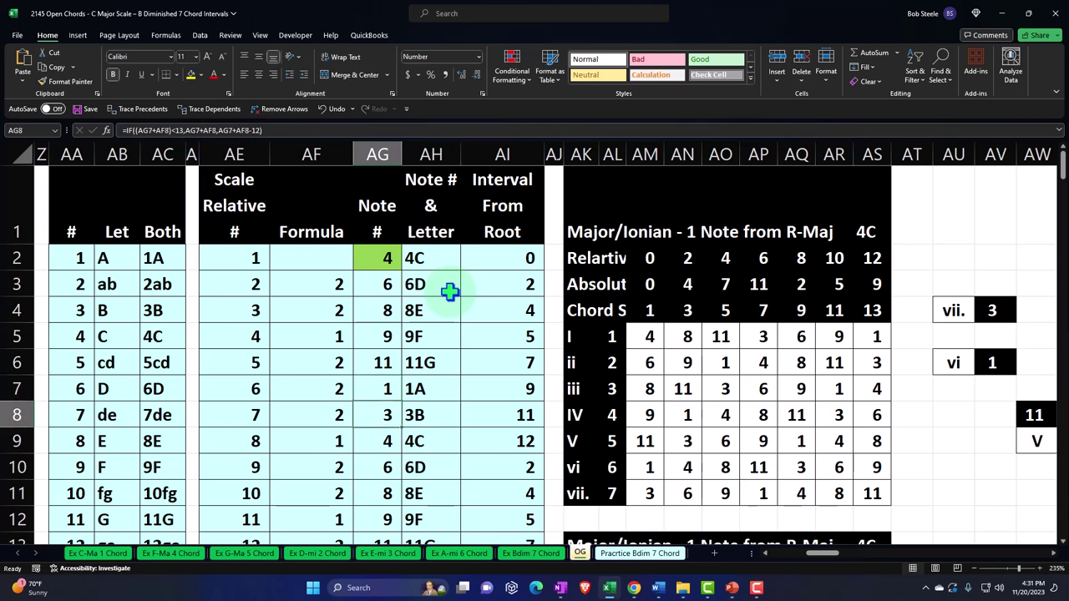
key(Down)
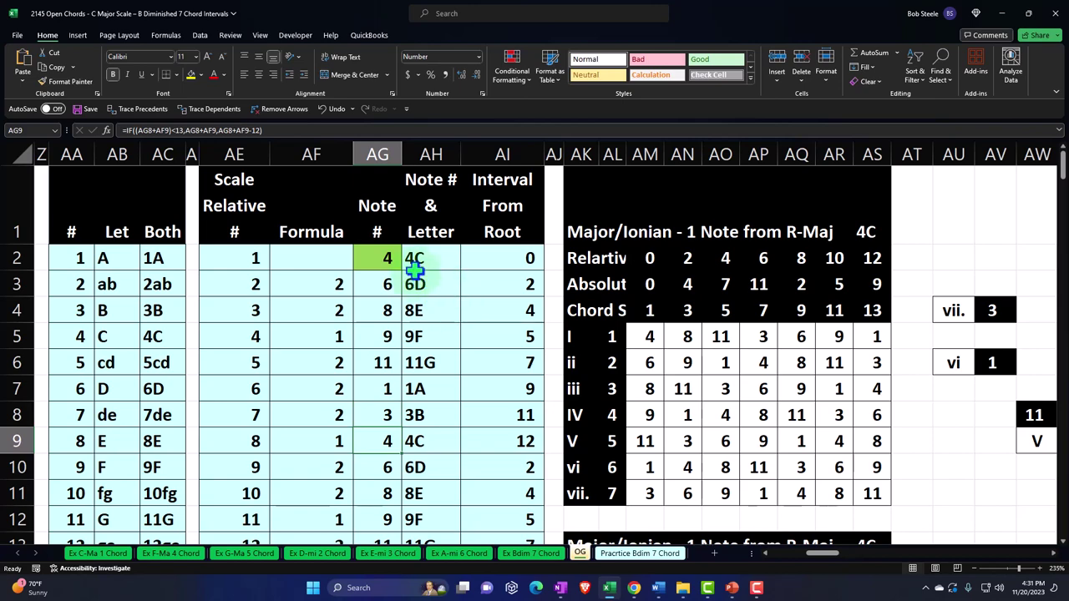
Select the scale's first note letters, the seven chord roots and the chord numbers 1–7
drag(415, 257, 441, 432)
scroll(543, 451, down, 3)
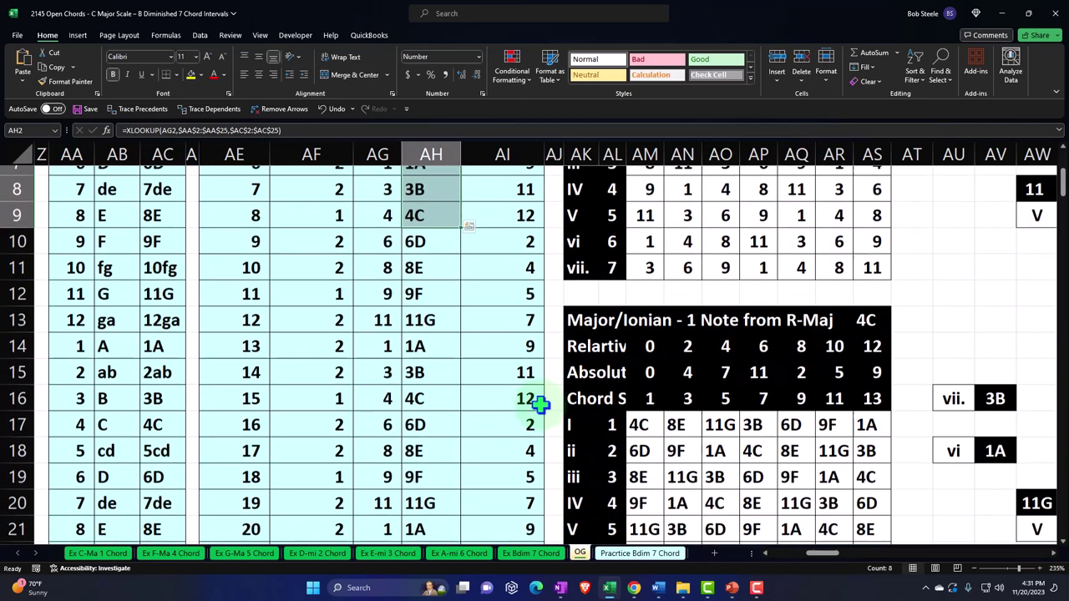
drag(639, 337, 633, 494)
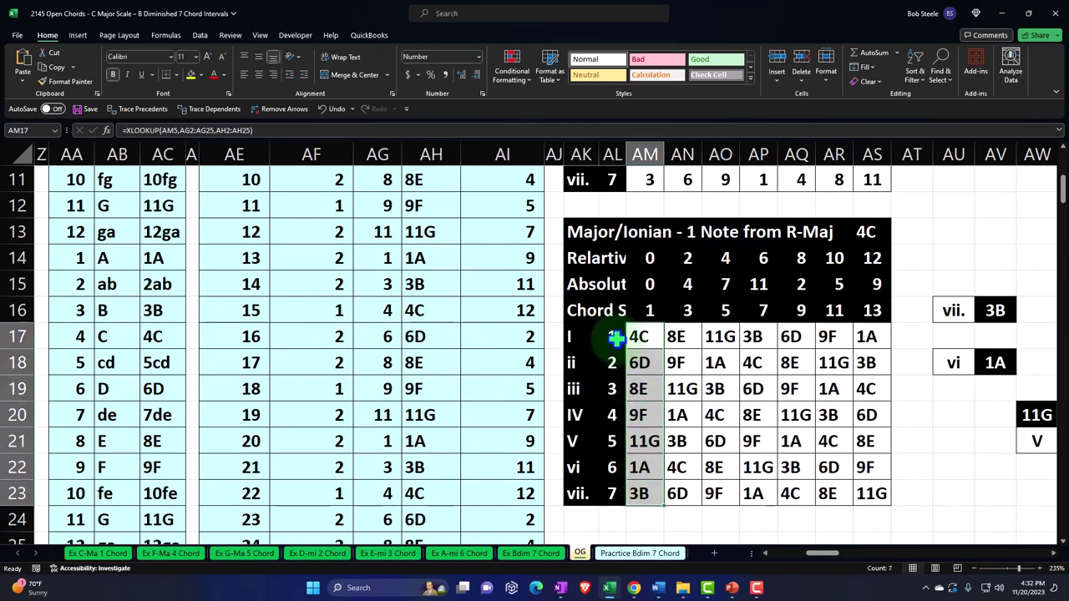
drag(613, 337, 607, 491)
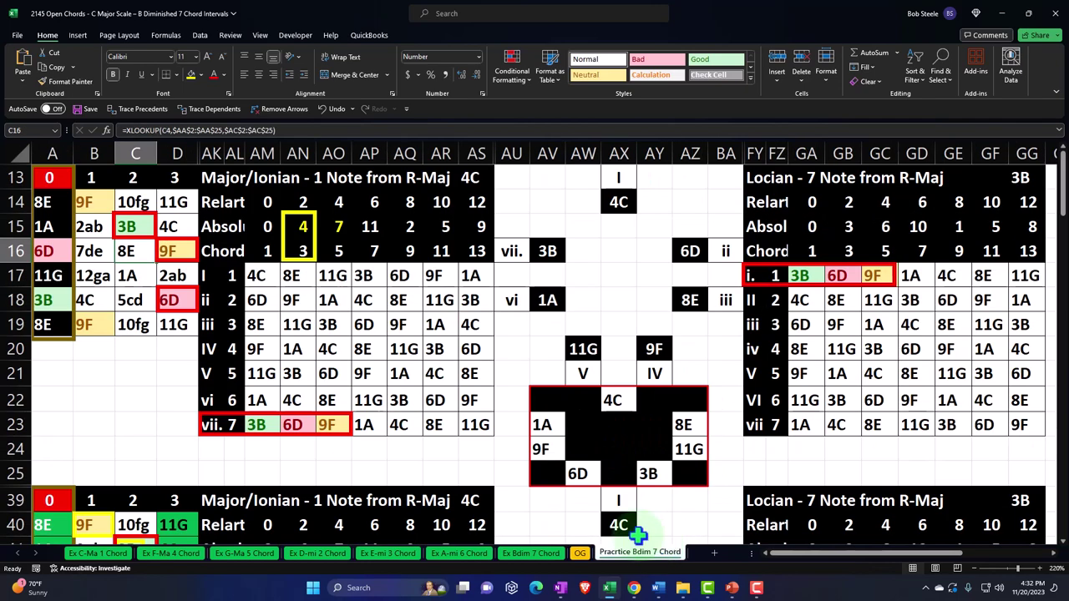
drag(232, 277, 226, 419)
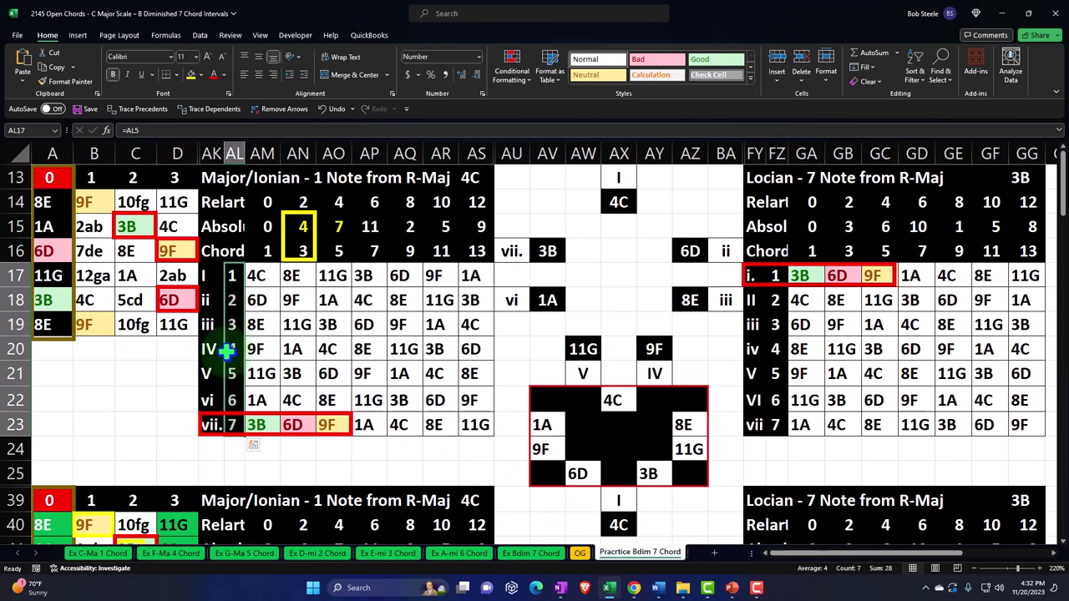
drag(206, 277, 206, 420)
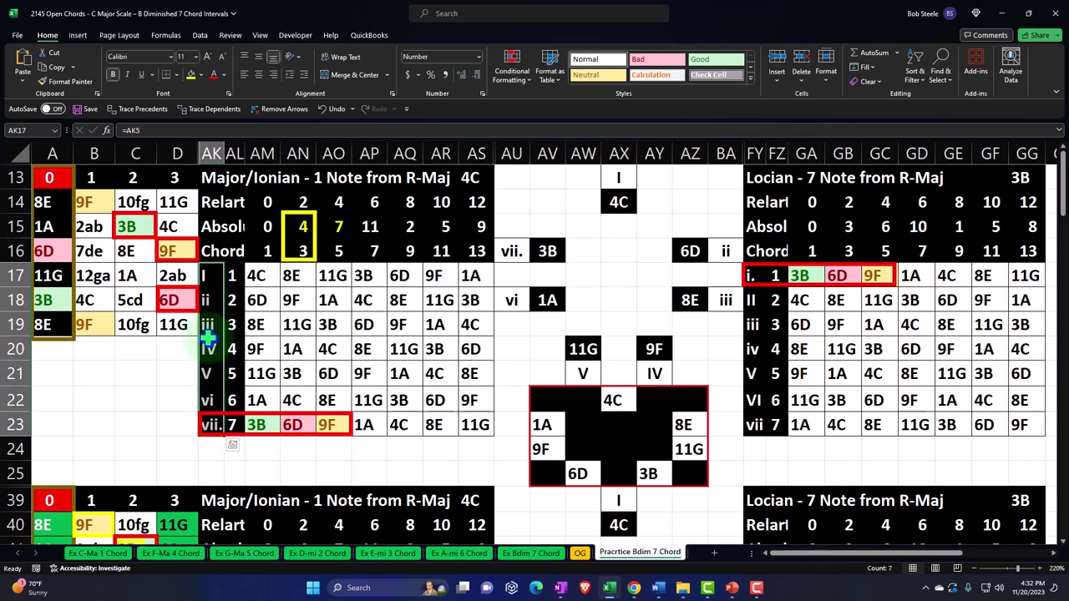
click(209, 279)
ctrl+click(209, 349)
ctrl+click(210, 374)
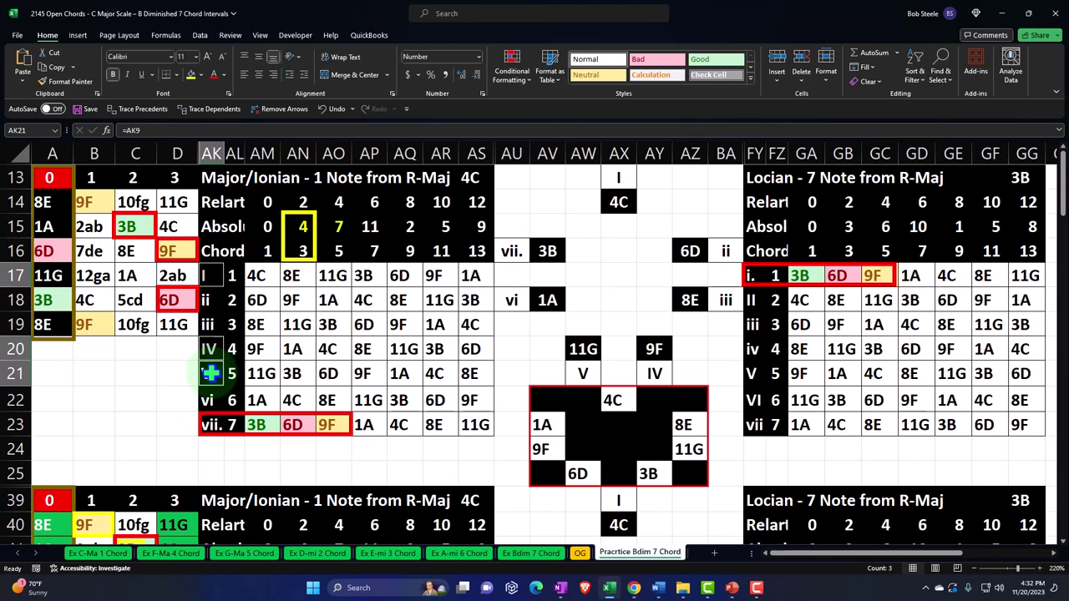
click(619, 205)
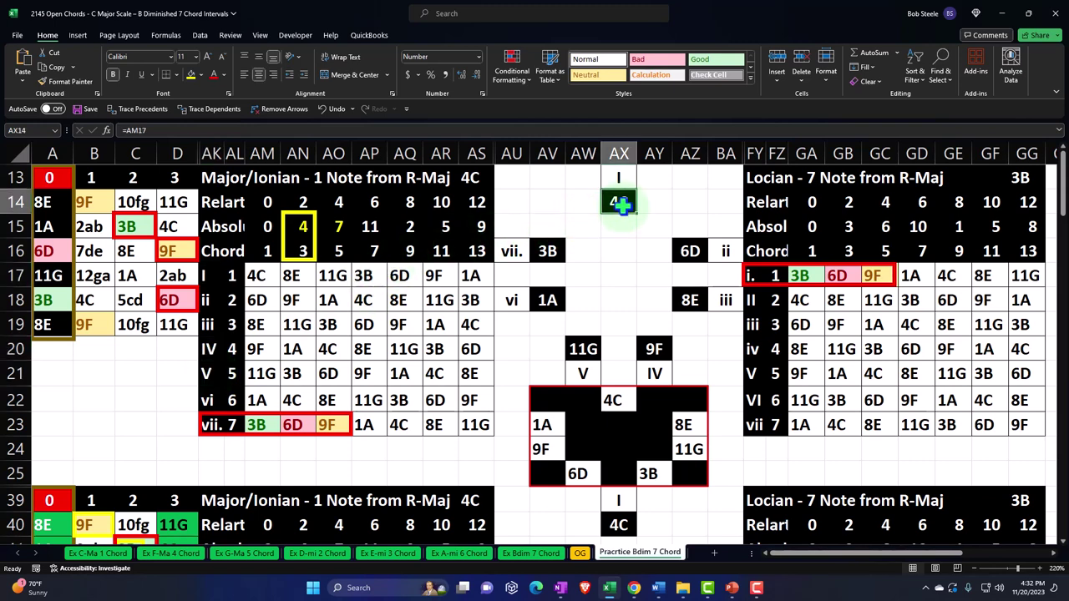
ctrl+click(690, 300)
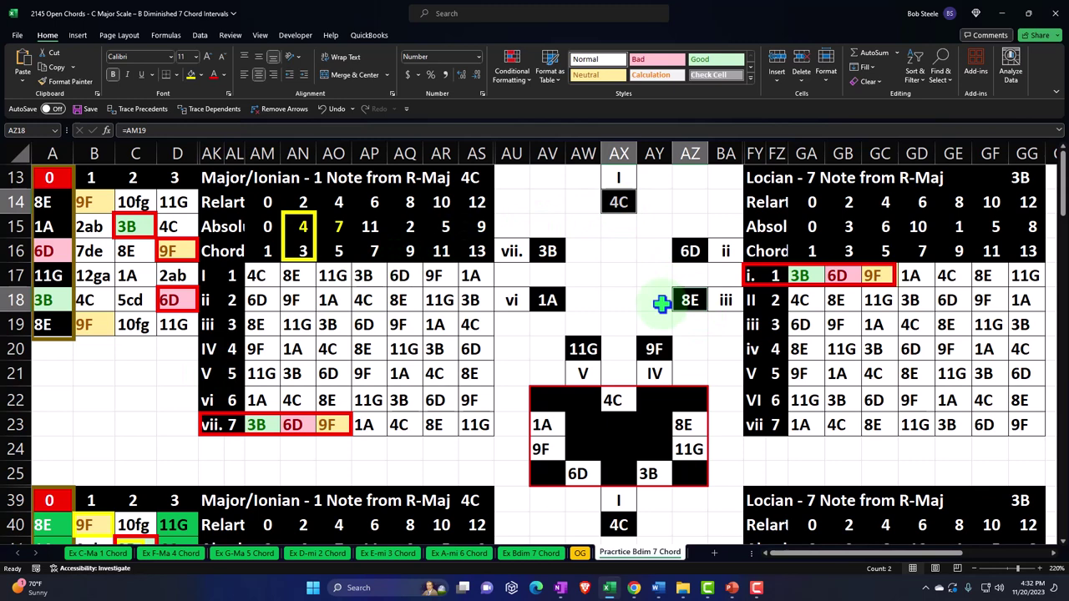
ctrl+click(595, 344)
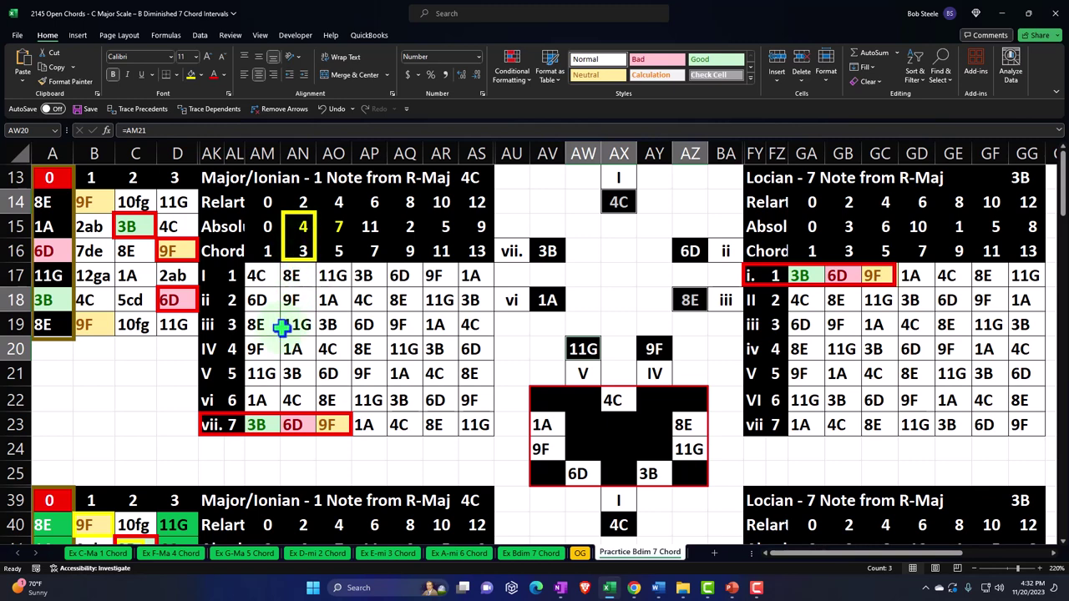
click(255, 349)
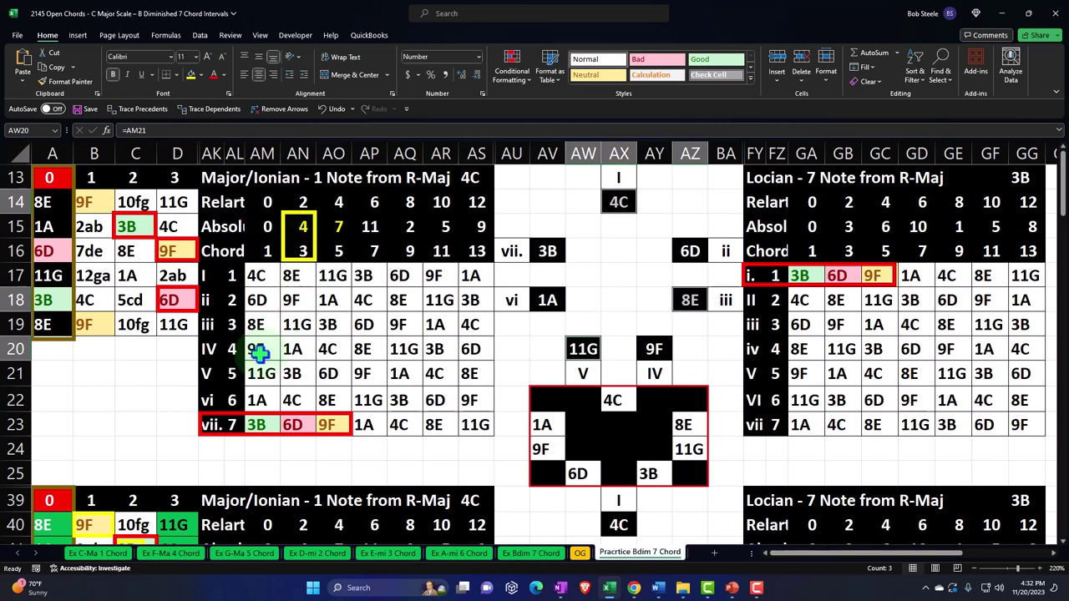
click(653, 349)
ctrl+click(548, 301)
ctrl+click(621, 203)
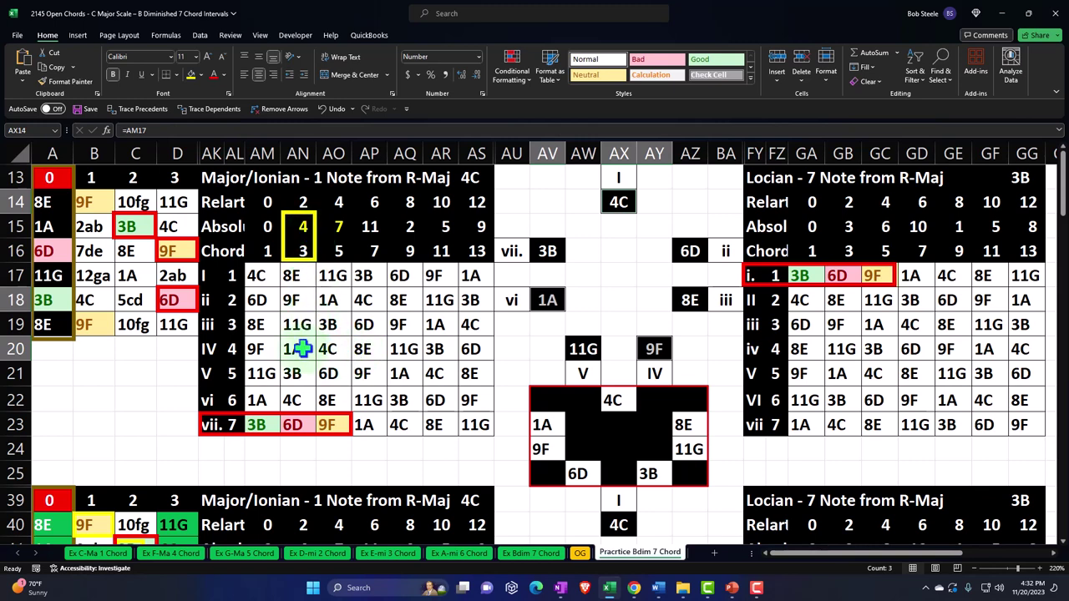
click(233, 301)
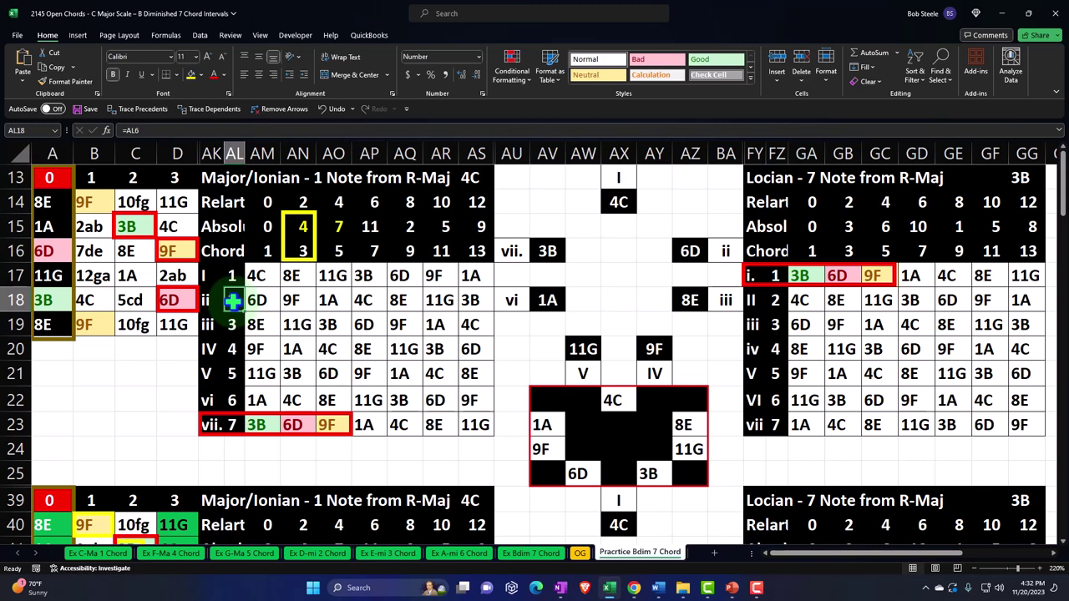
click(688, 250)
click(650, 349)
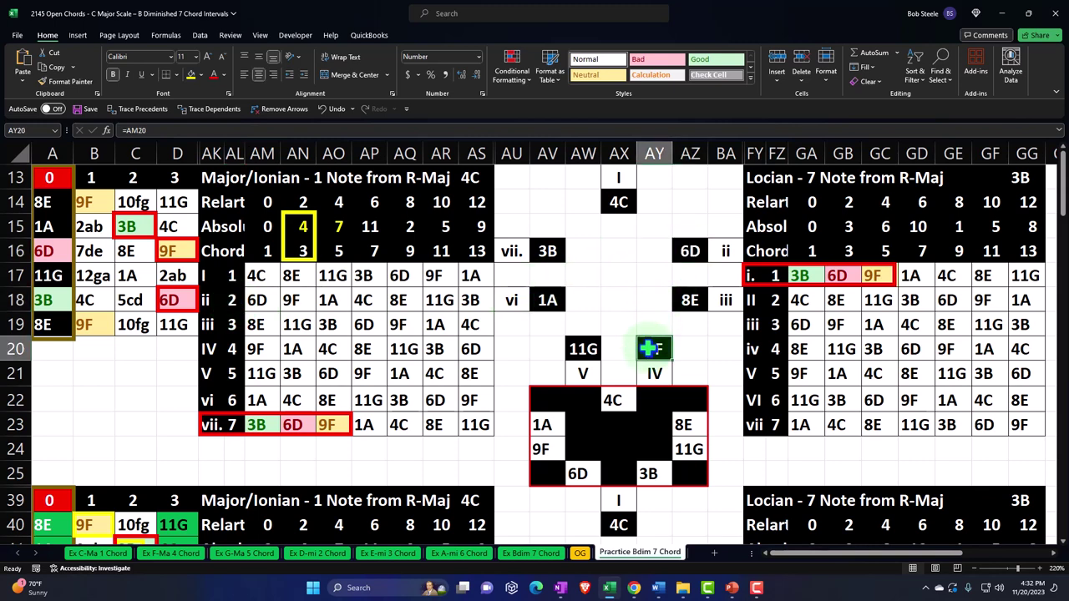
click(550, 299)
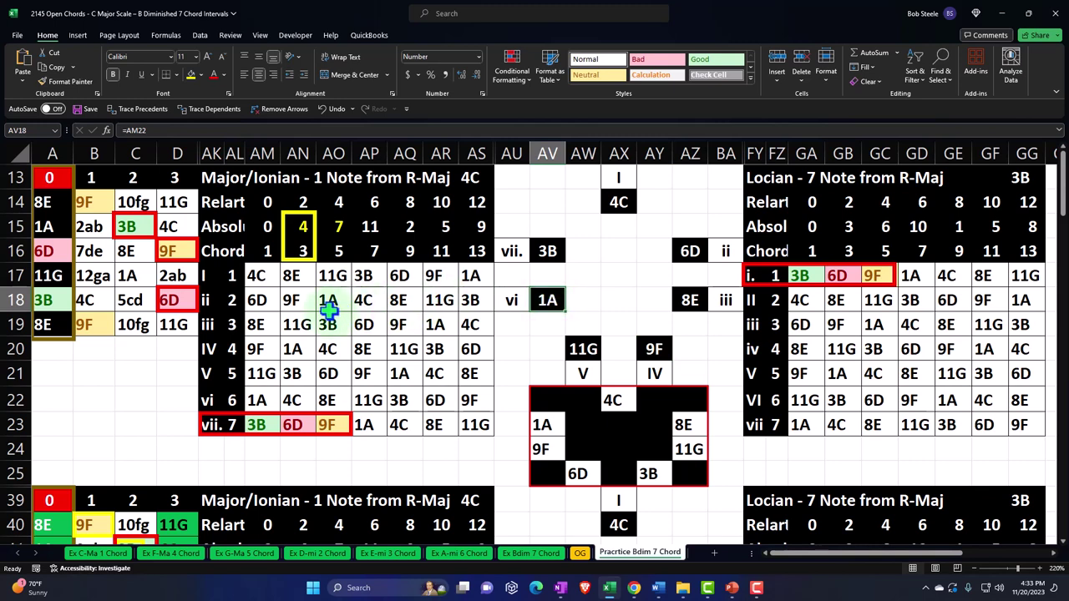
click(212, 303)
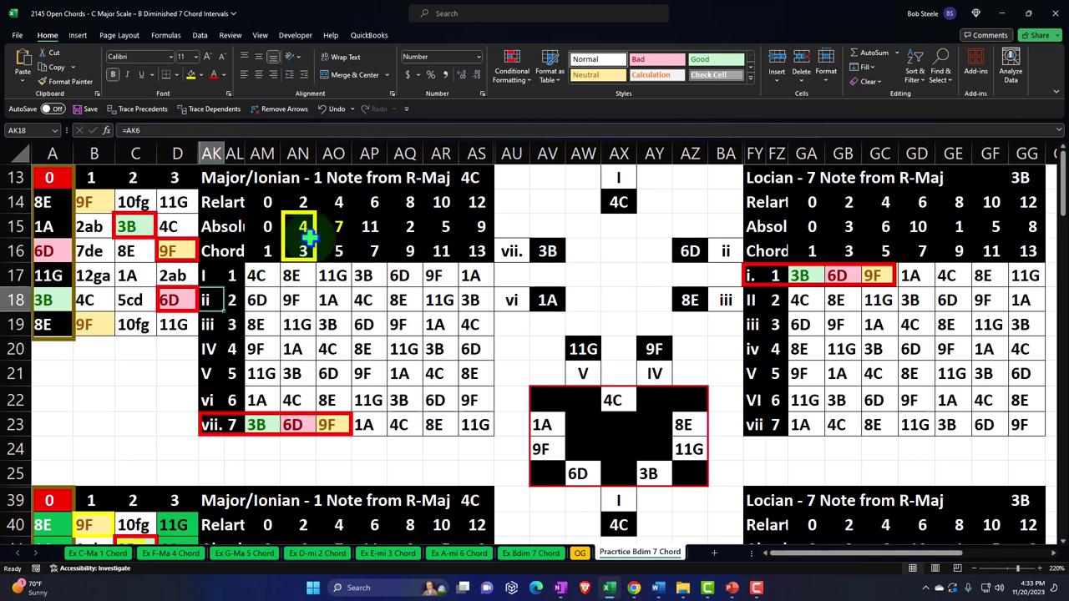
click(615, 402)
key(Return)
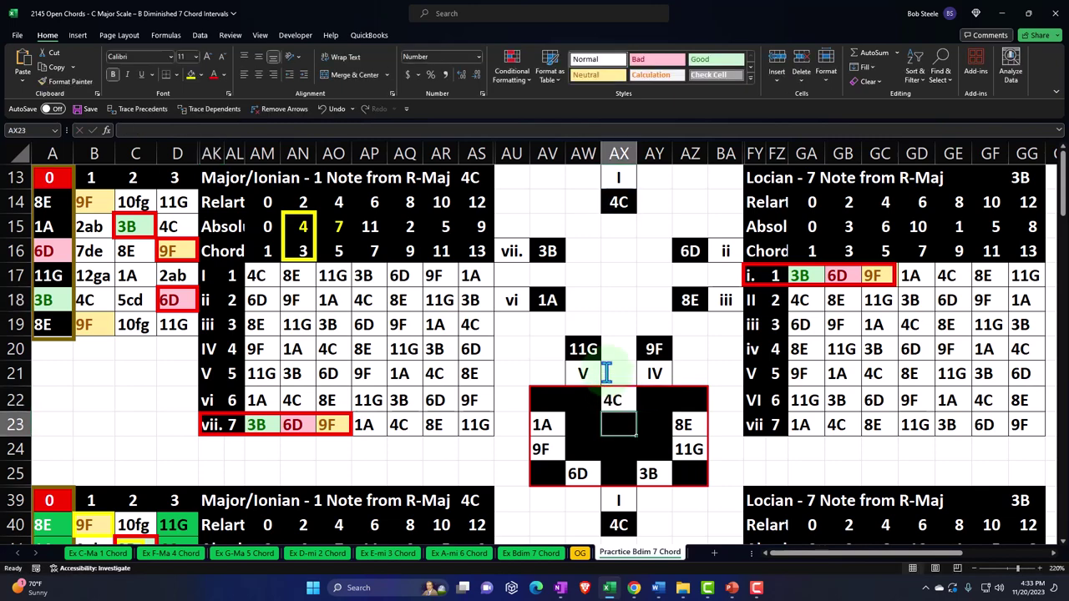
click(680, 422)
text(=+)
key(Up)
key(Up)
key(Up)
key(Up)
key(Up)
key(Return)
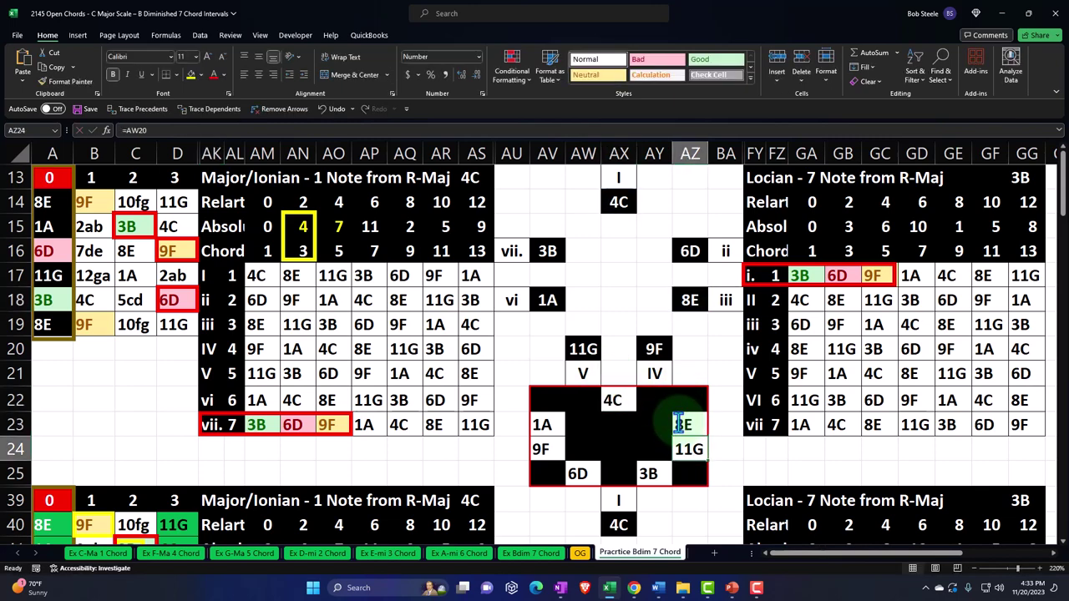
double_click(690, 449)
key(Return)
click(648, 473)
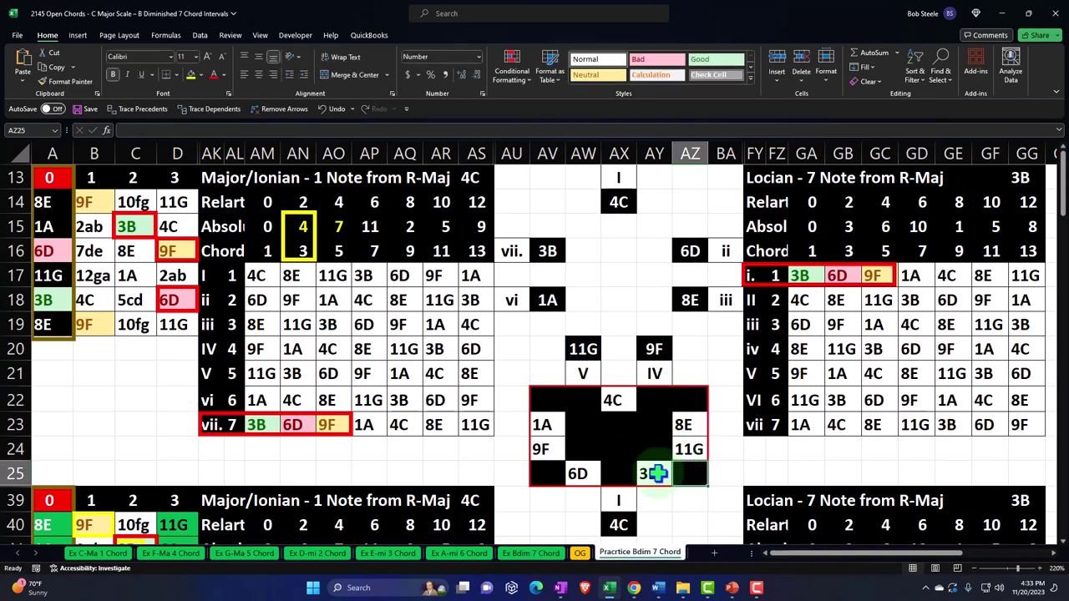
key(Return)
click(578, 489)
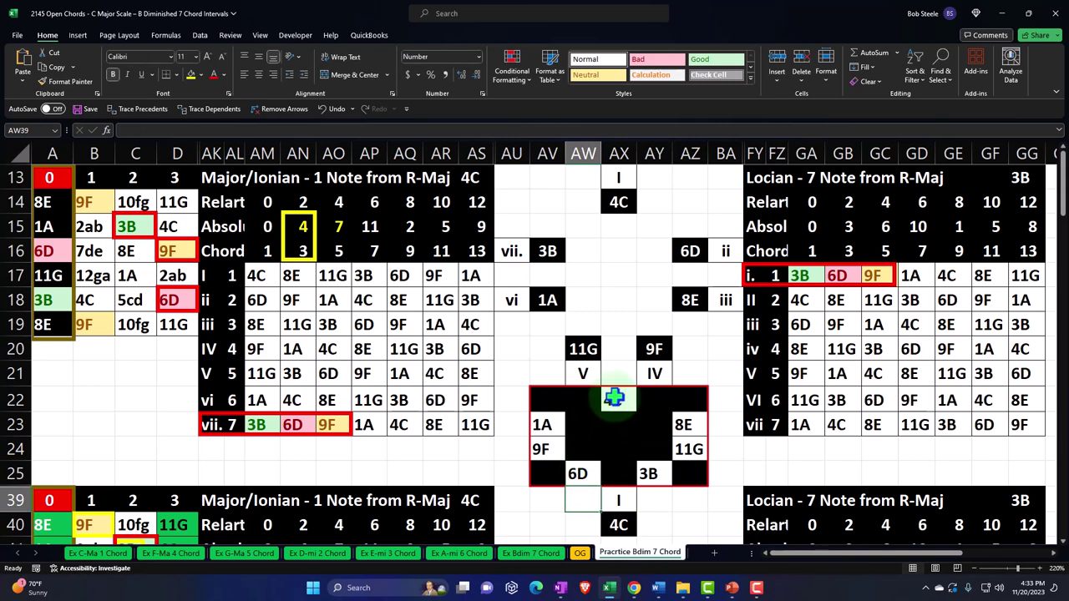
drag(614, 398, 689, 449)
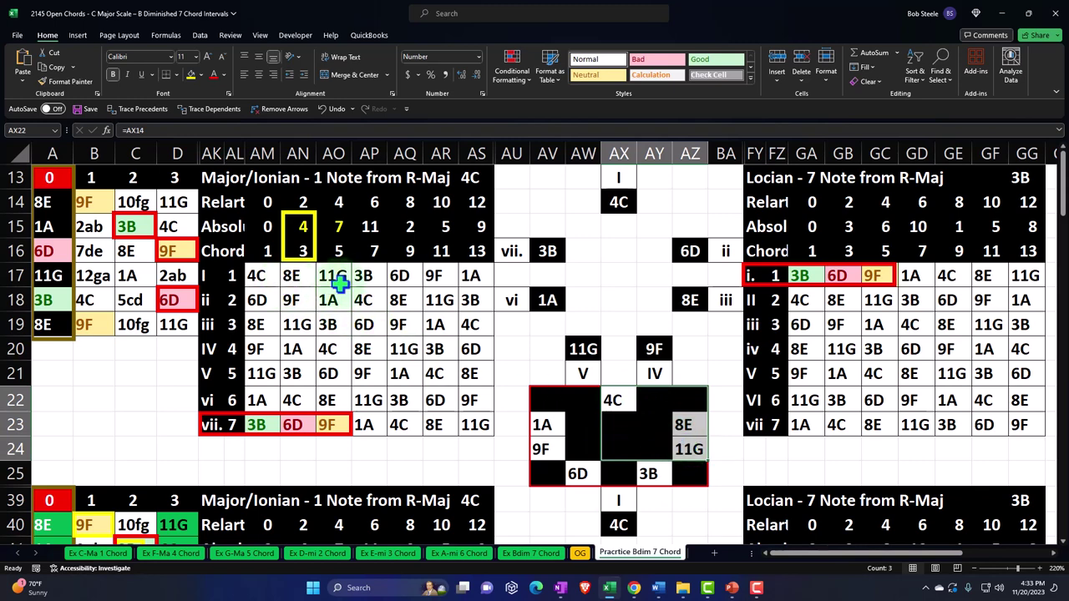
click(619, 201)
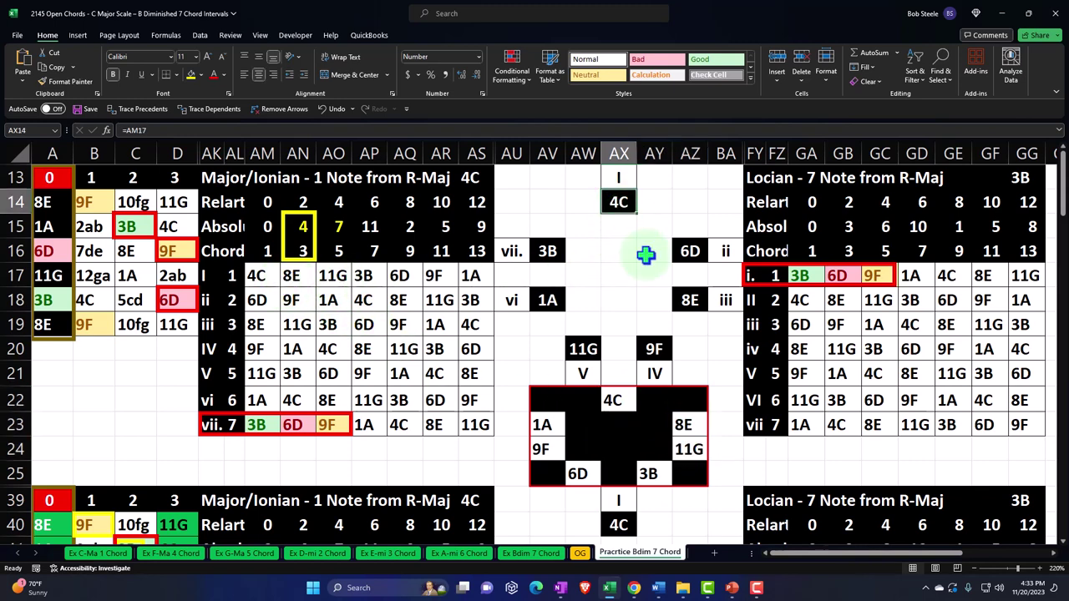
ctrl+click(689, 300)
ctrl+click(584, 344)
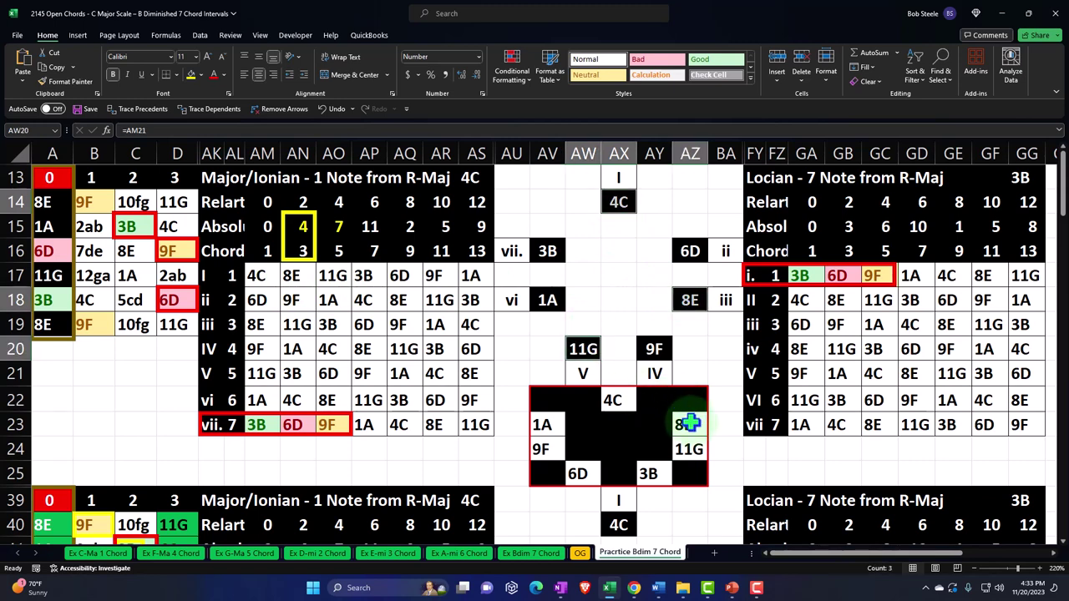
ctrl+click(652, 474)
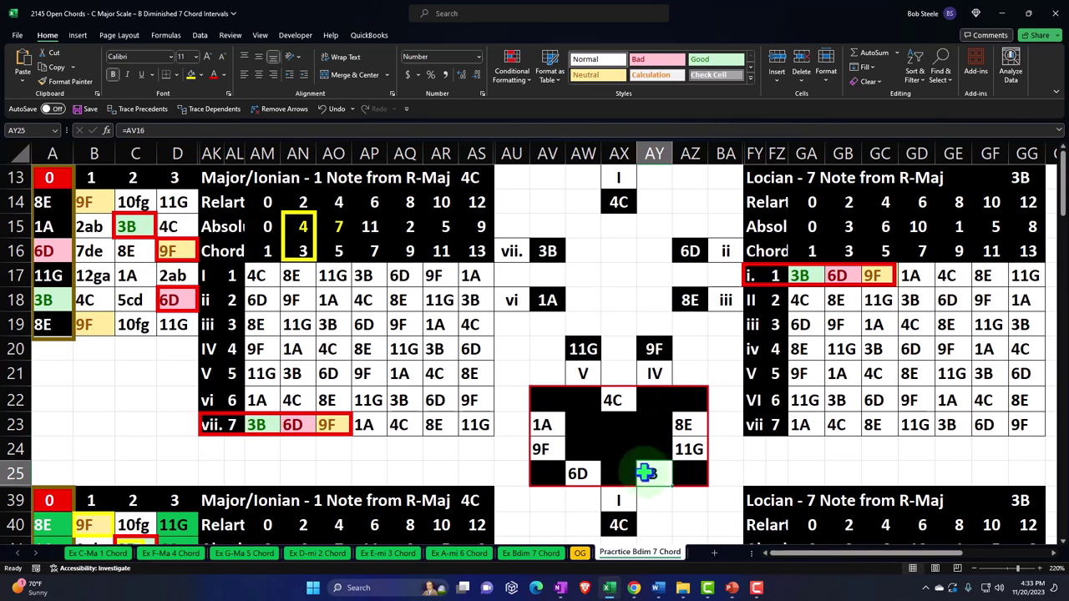
ctrl+click(582, 473)
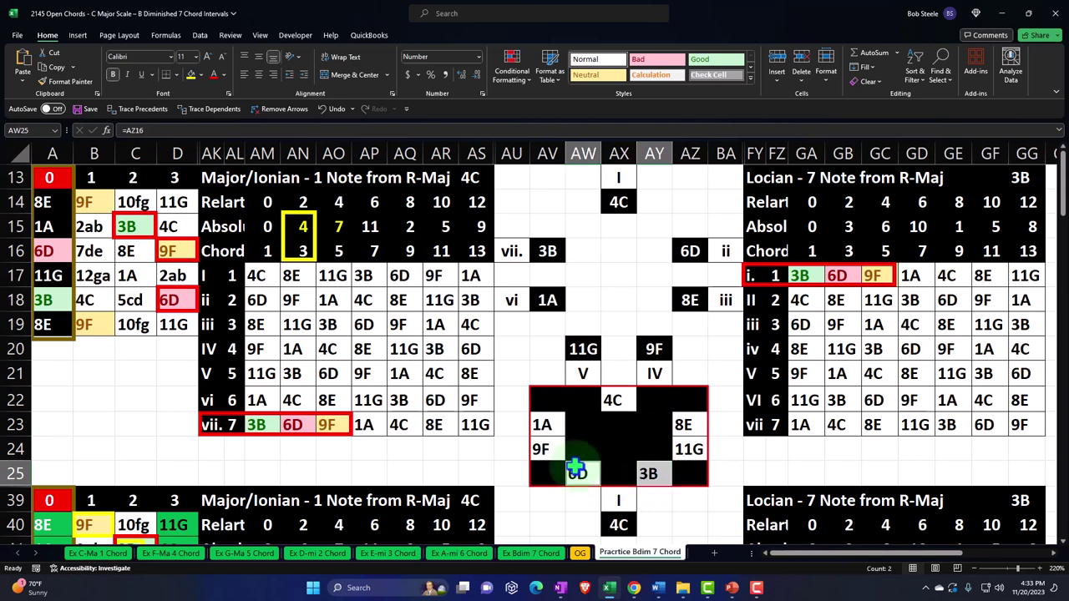
ctrl+click(543, 448)
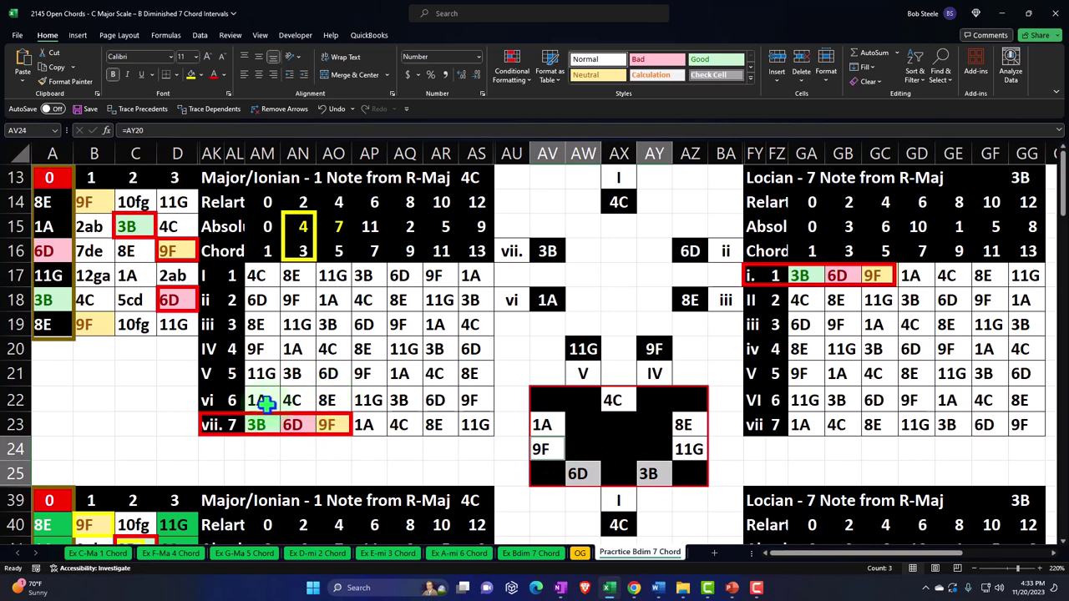
click(161, 375)
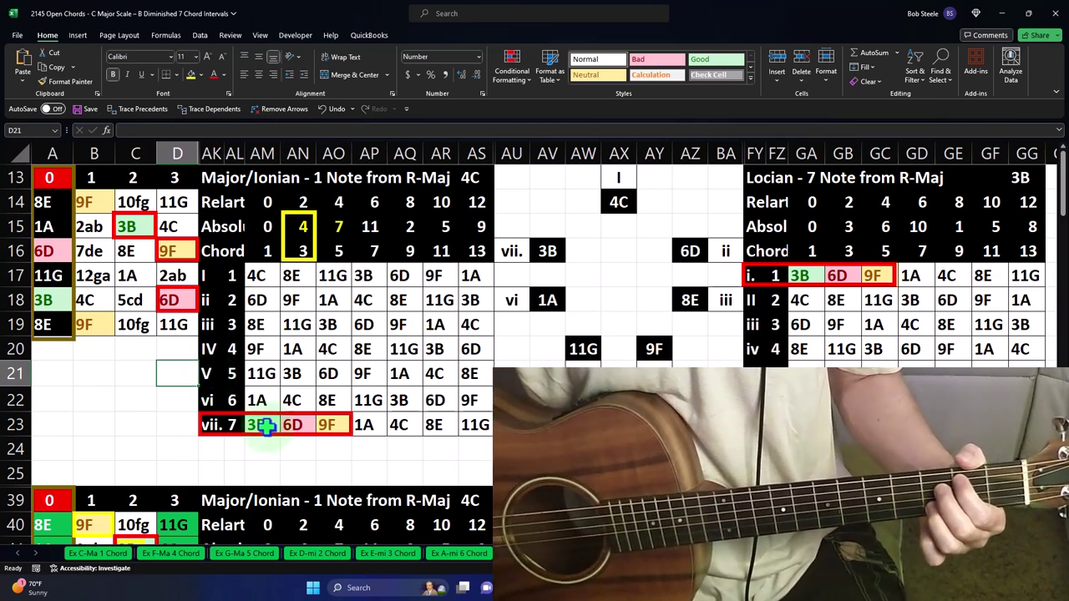
drag(257, 425, 324, 426)
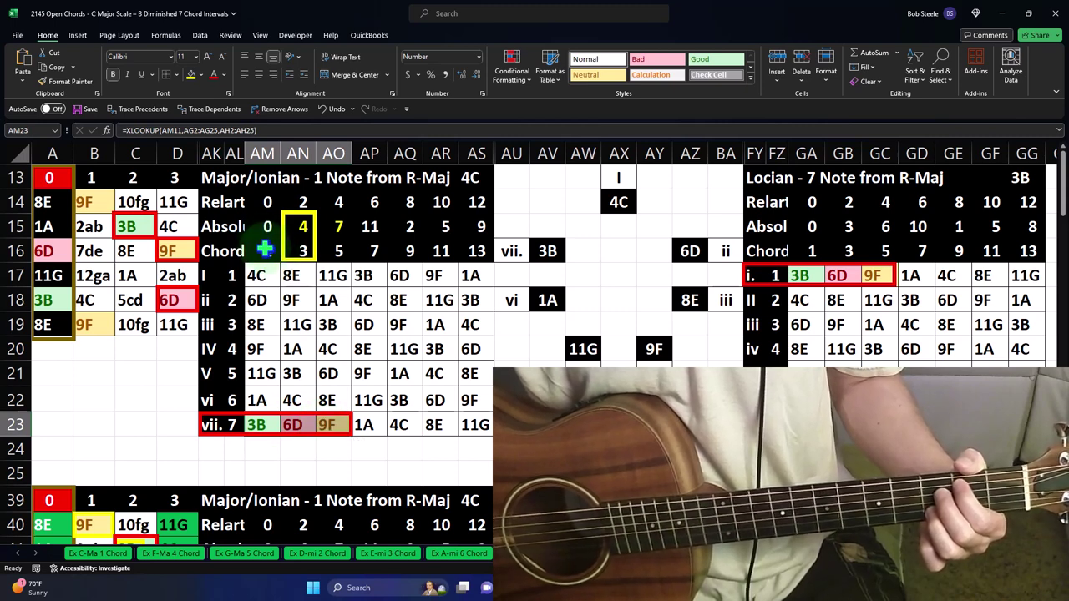
drag(259, 248, 361, 259)
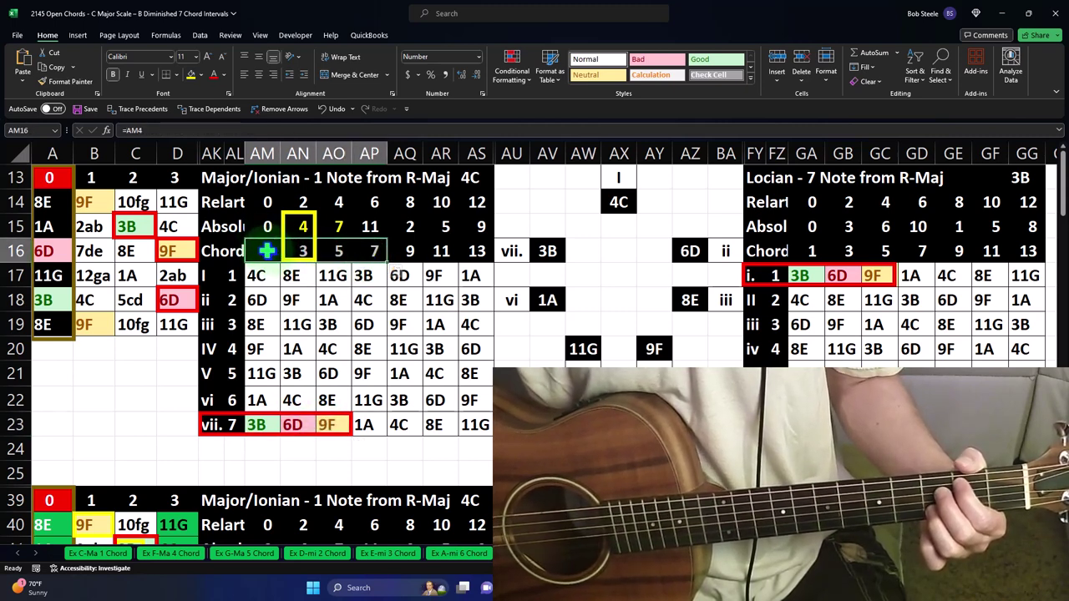
click(267, 251)
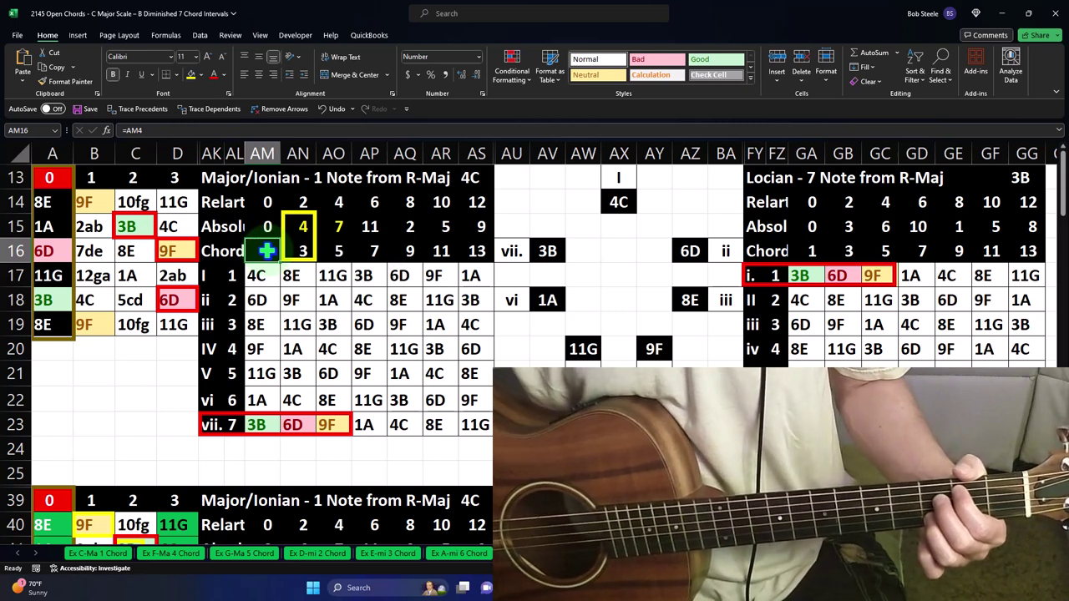
click(263, 424)
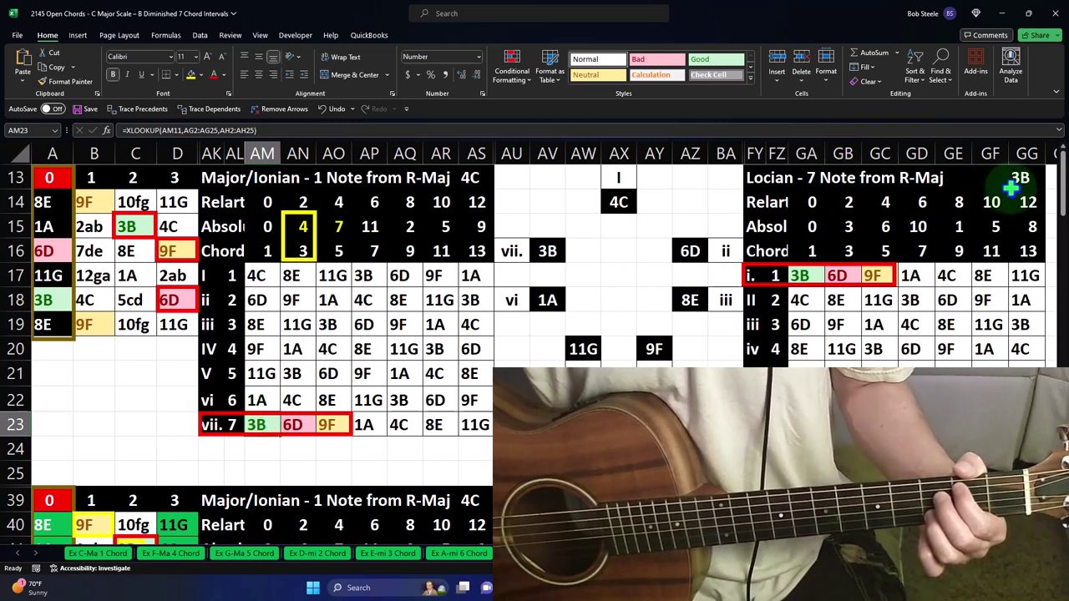
click(809, 275)
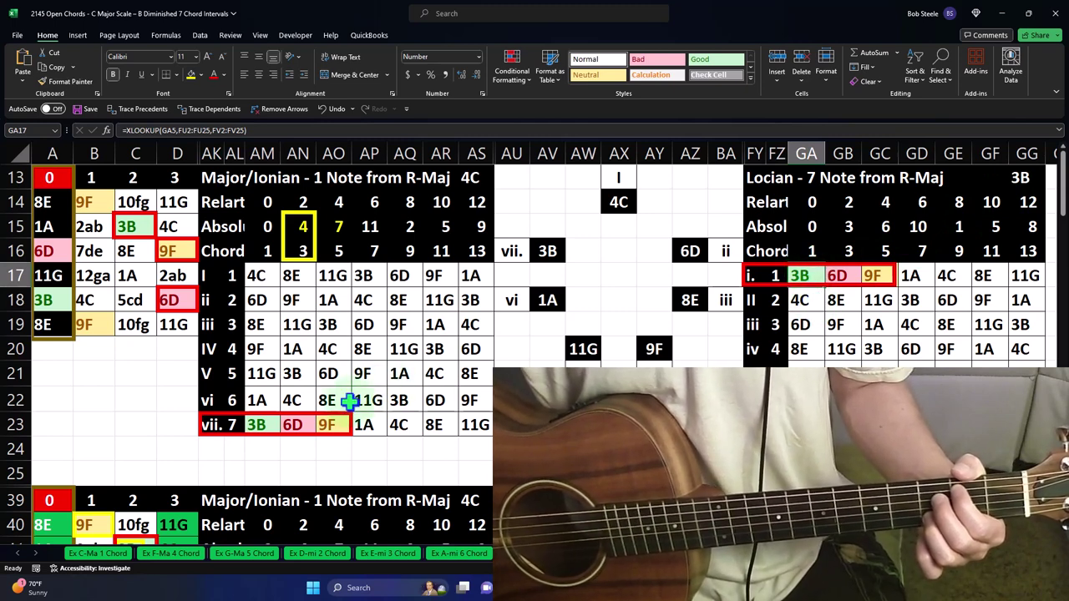
click(301, 426)
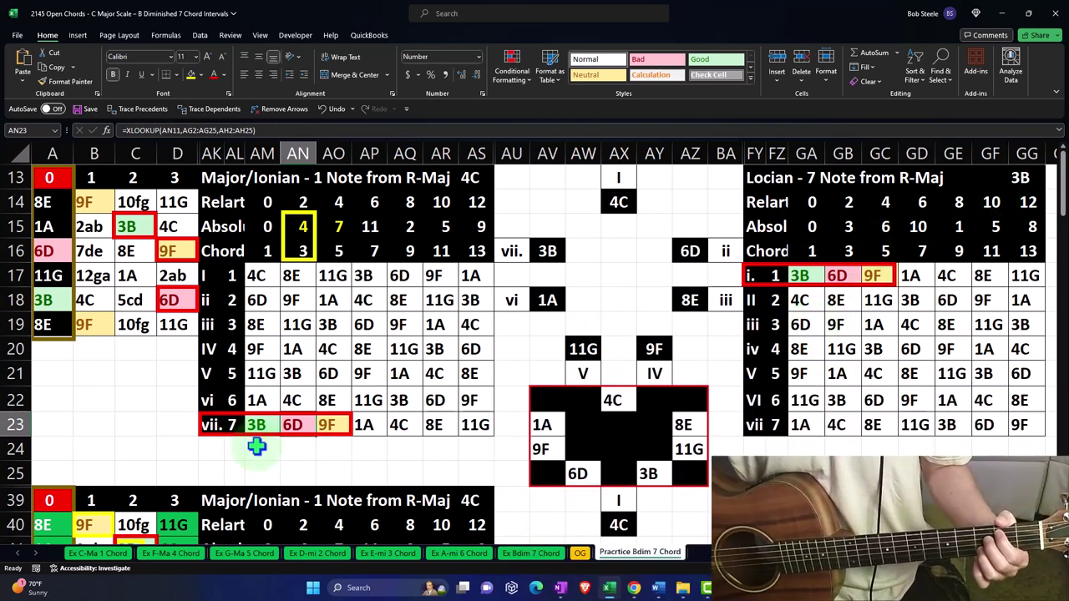
click(799, 374)
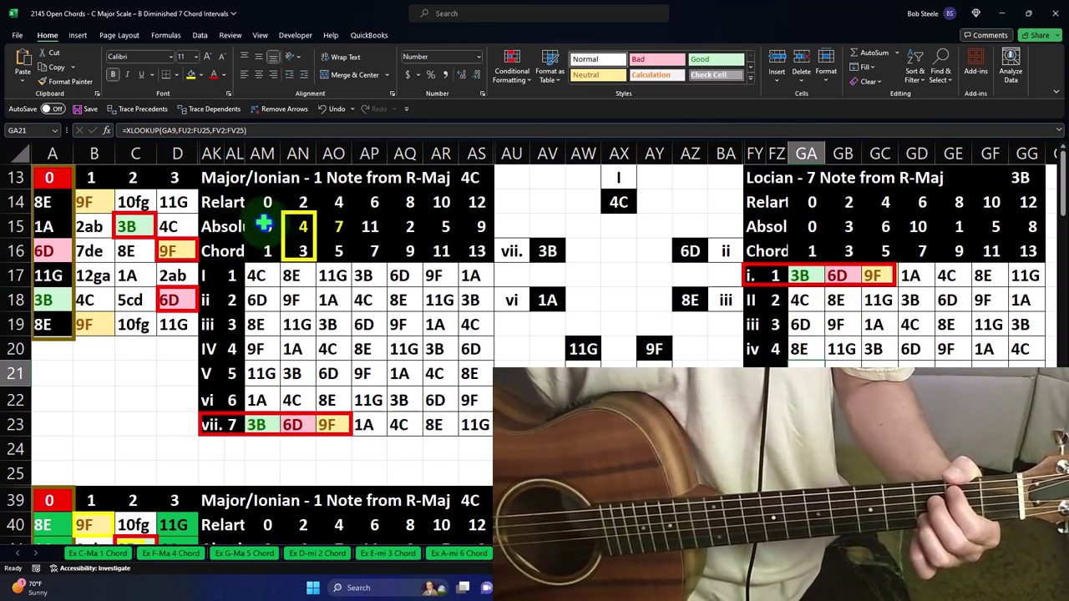
drag(267, 228, 331, 226)
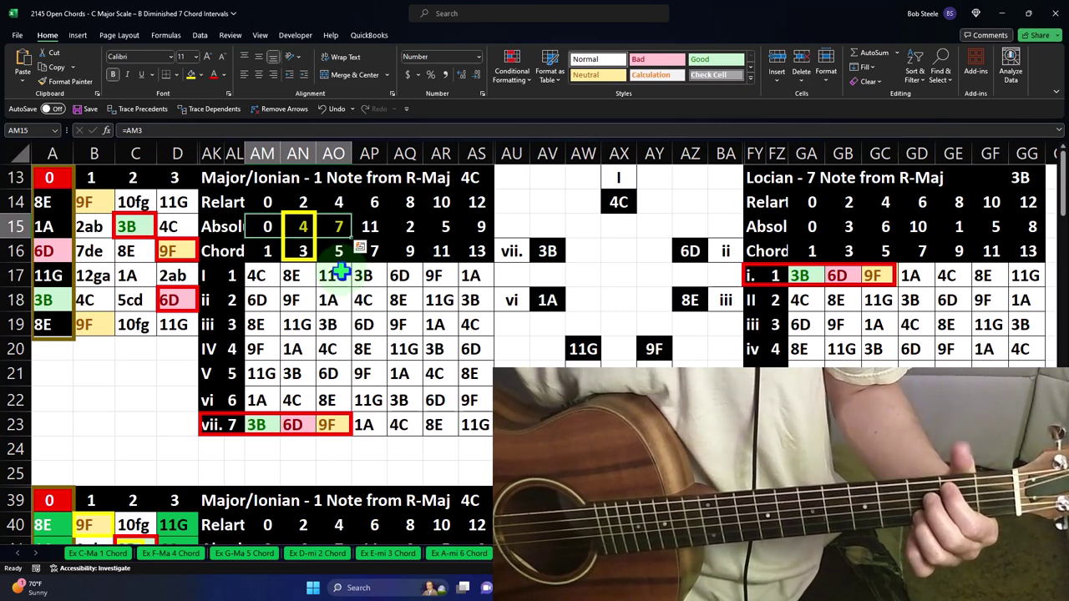
click(261, 424)
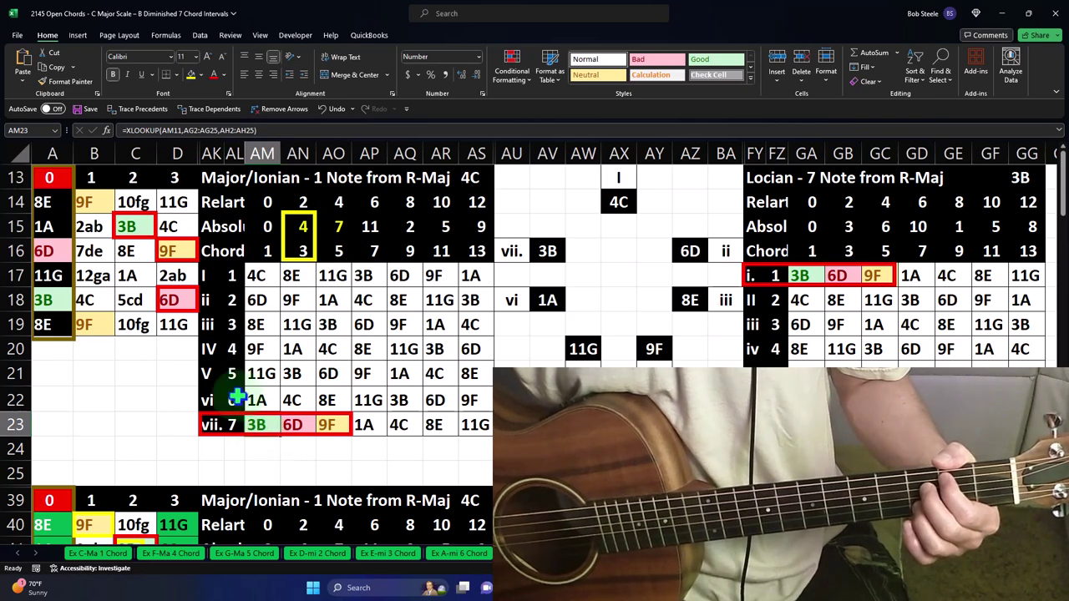
click(127, 221)
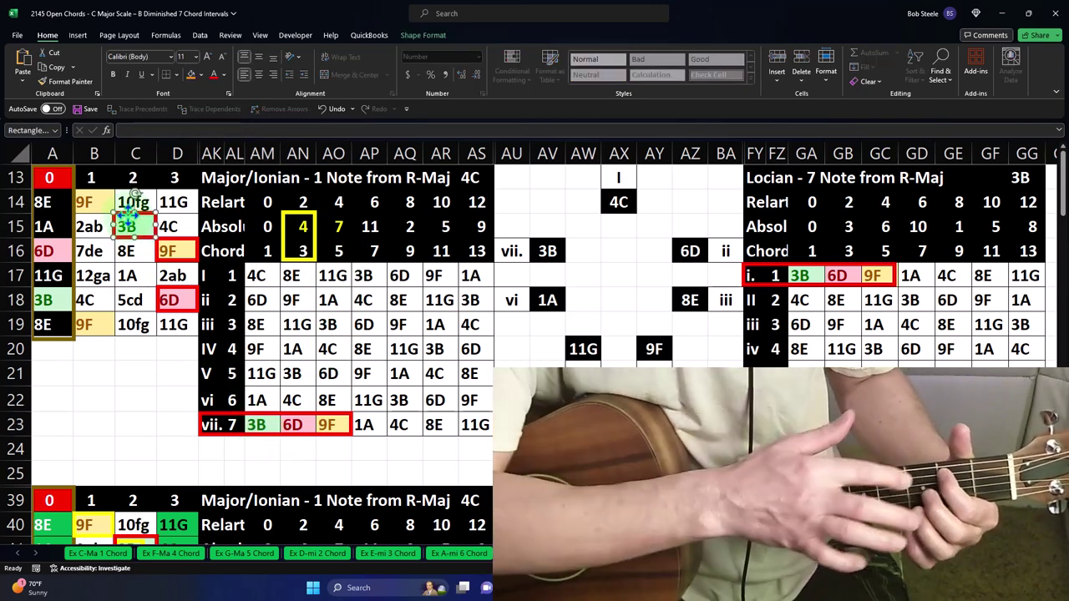
Check the lookup formulas behind the 9F, 6D and 3B cells
click(171, 249)
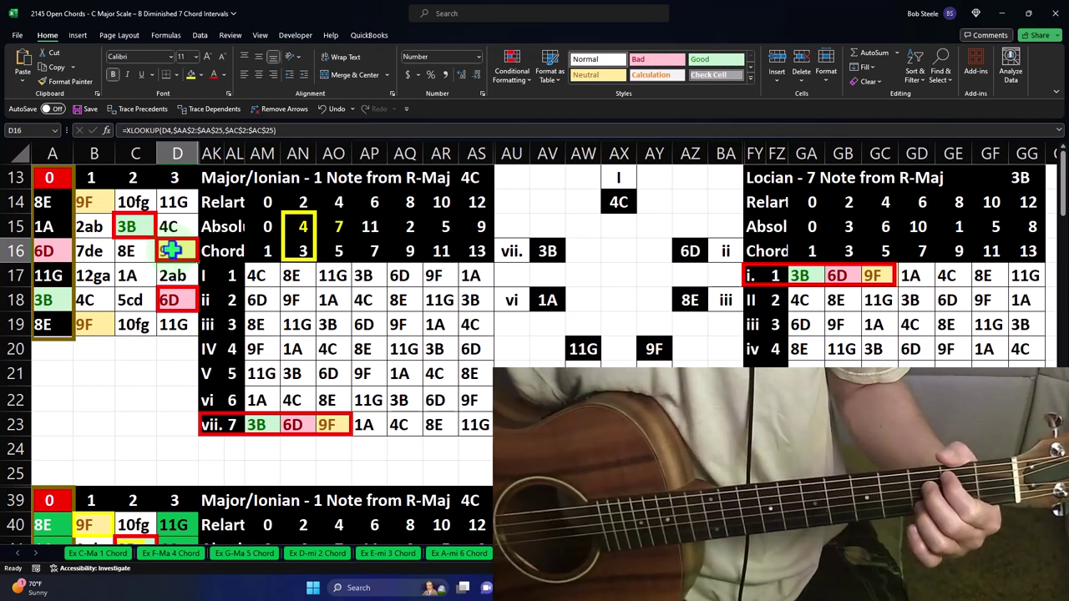
click(171, 300)
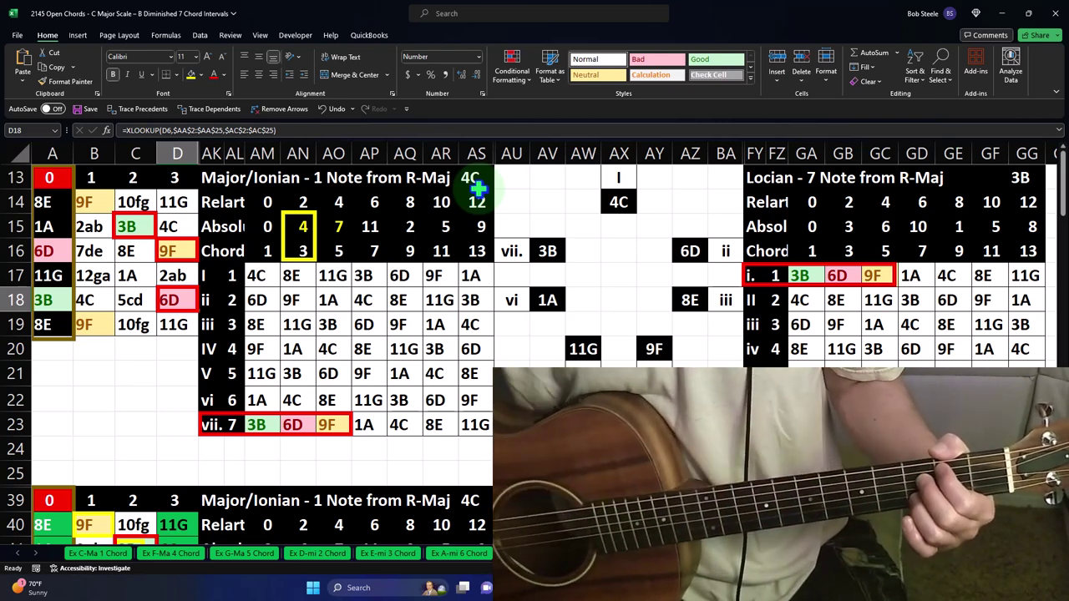
click(129, 227)
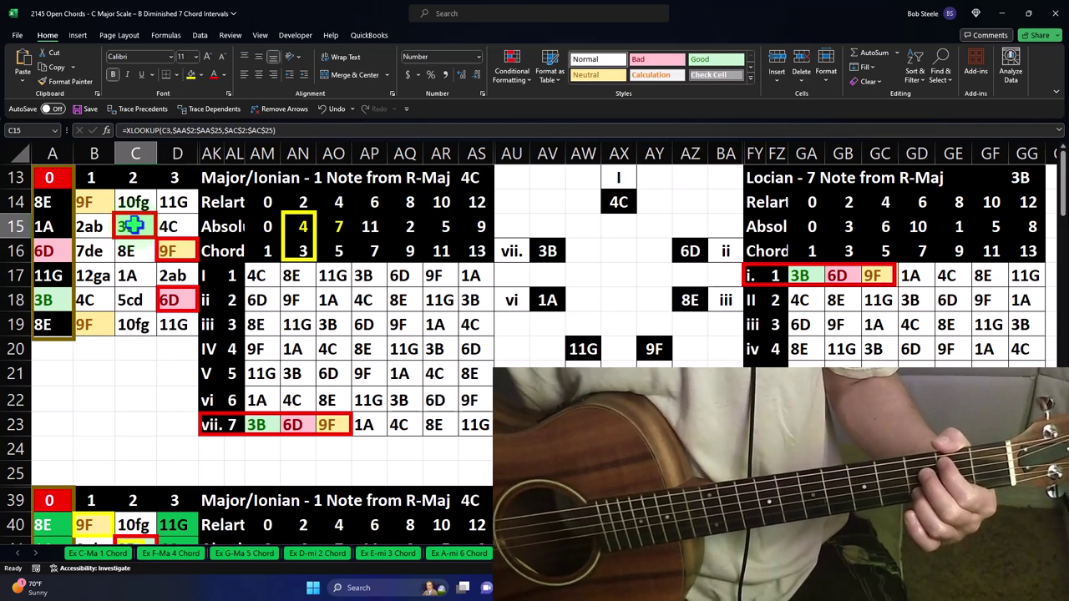
Box 9F in D16 and the 7/5 intervals in yellow; shrink the red row vii. box to 9F
click(308, 249)
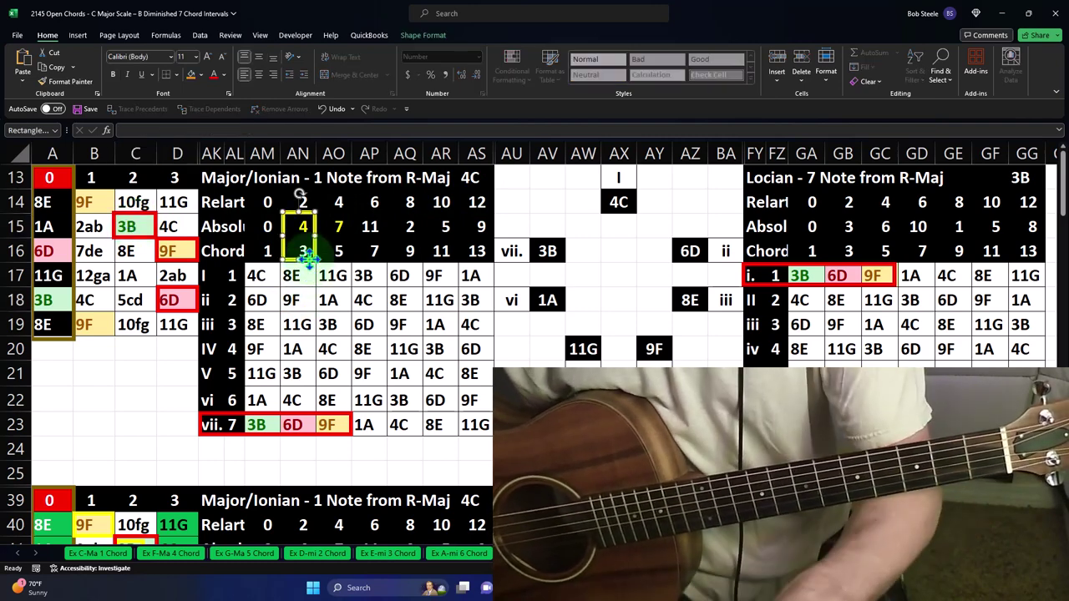
drag(317, 269, 147, 204)
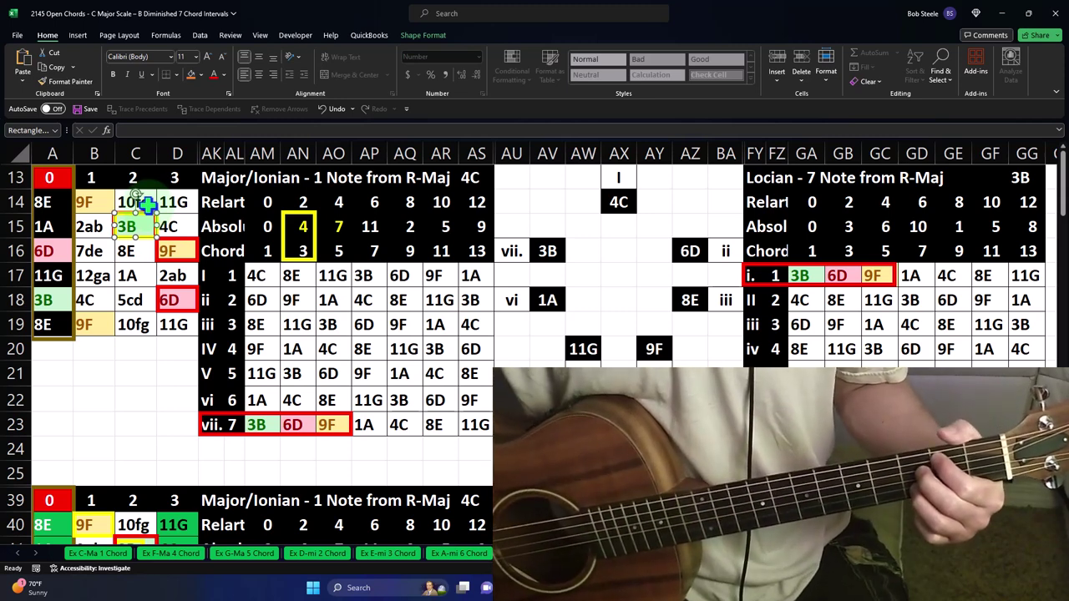
drag(147, 203, 282, 244)
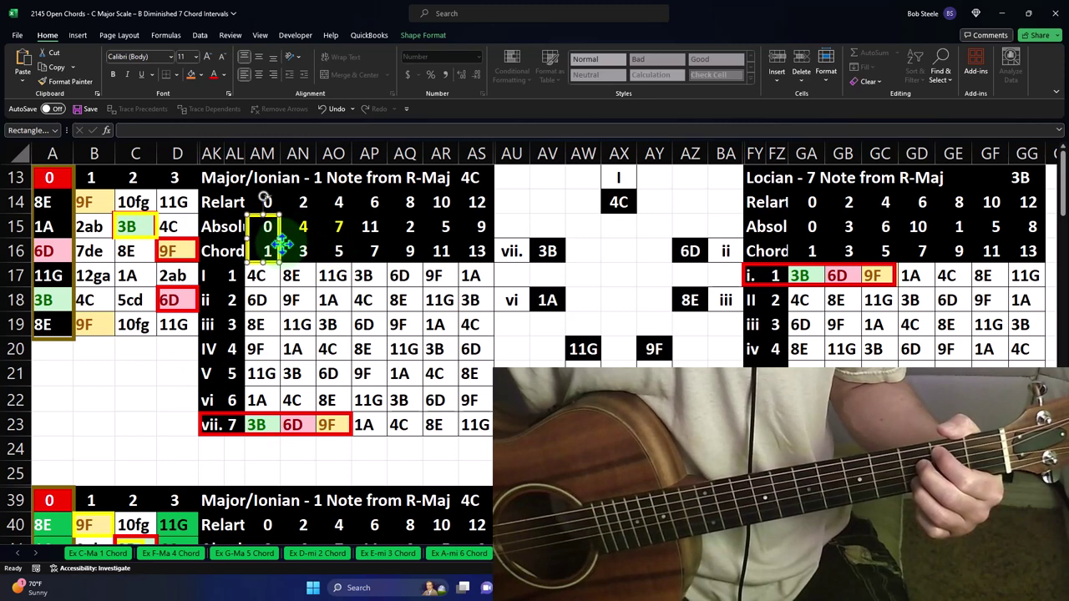
drag(150, 216, 194, 245)
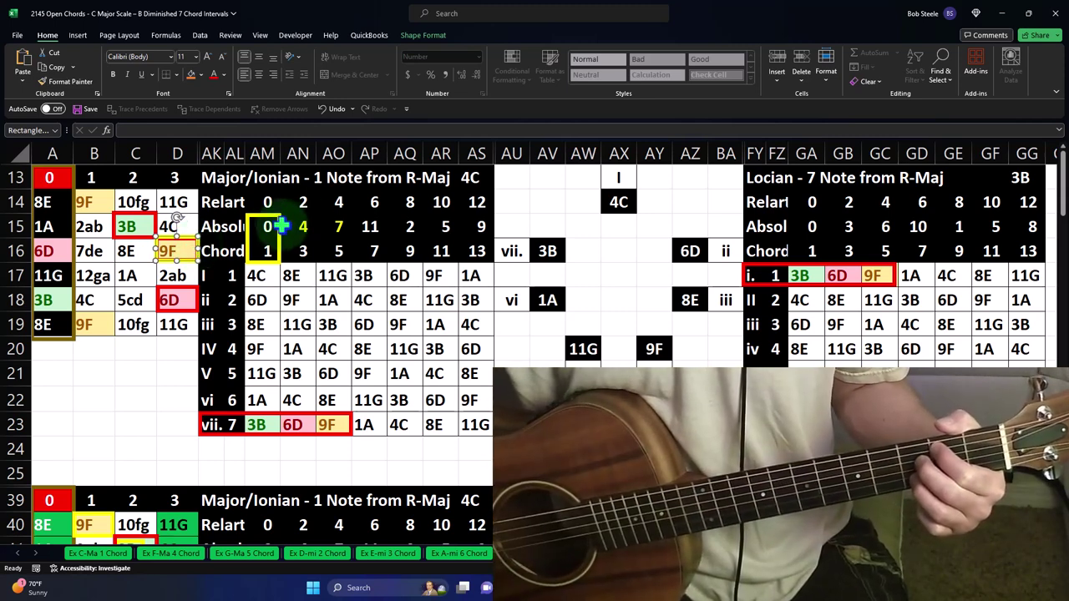
drag(279, 231, 350, 219)
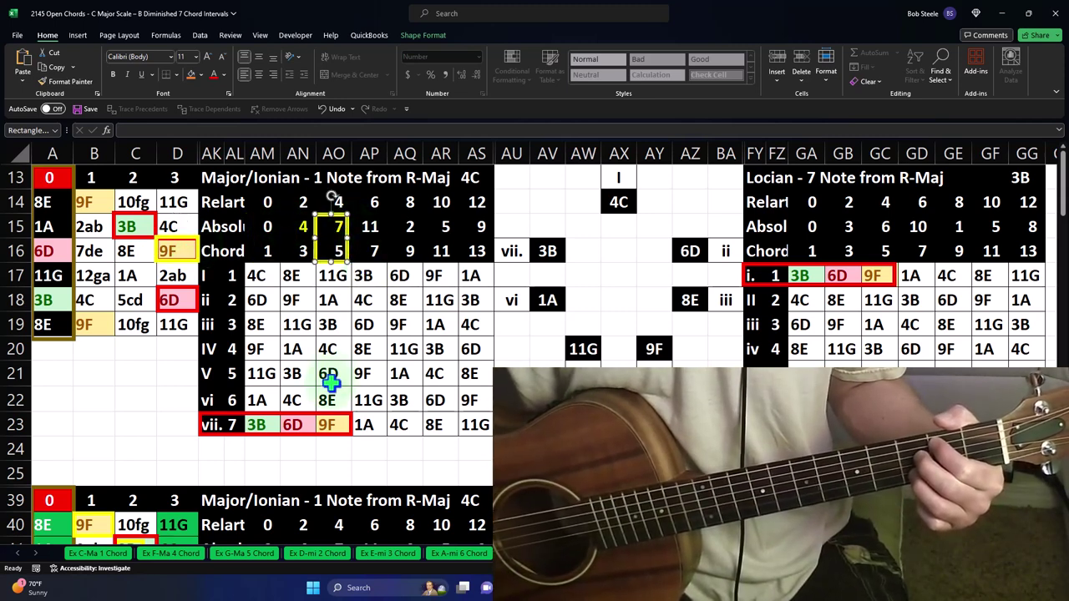
drag(196, 420, 319, 418)
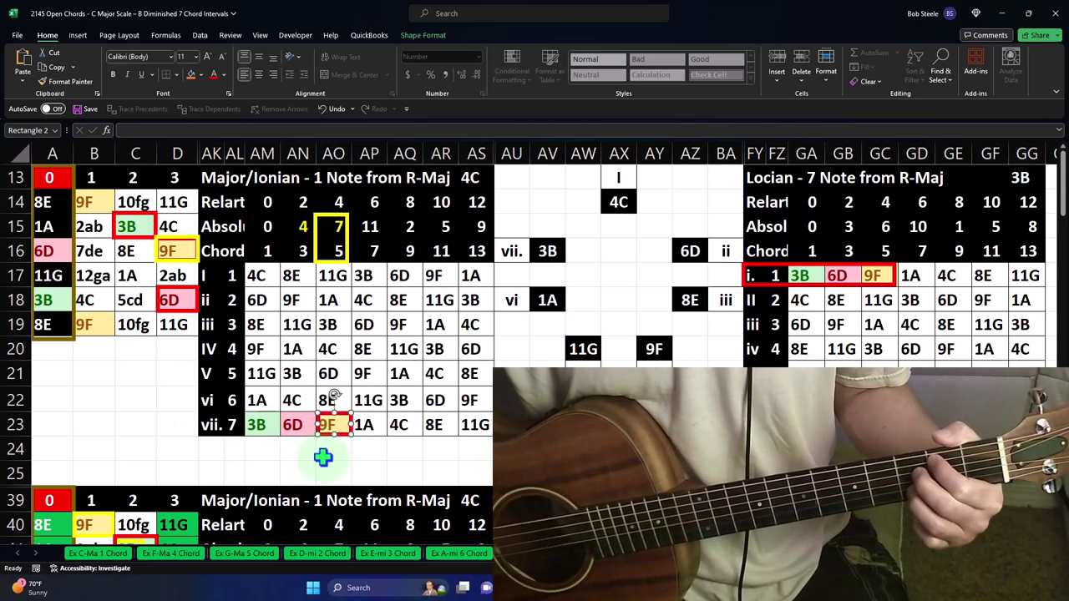
click(323, 451)
click(320, 425)
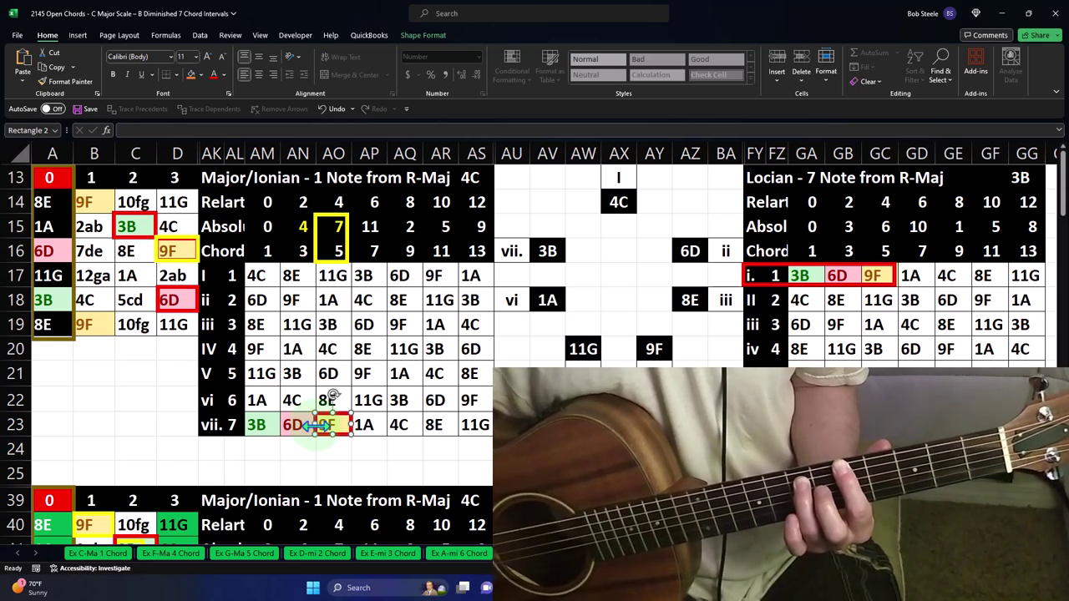
click(238, 428)
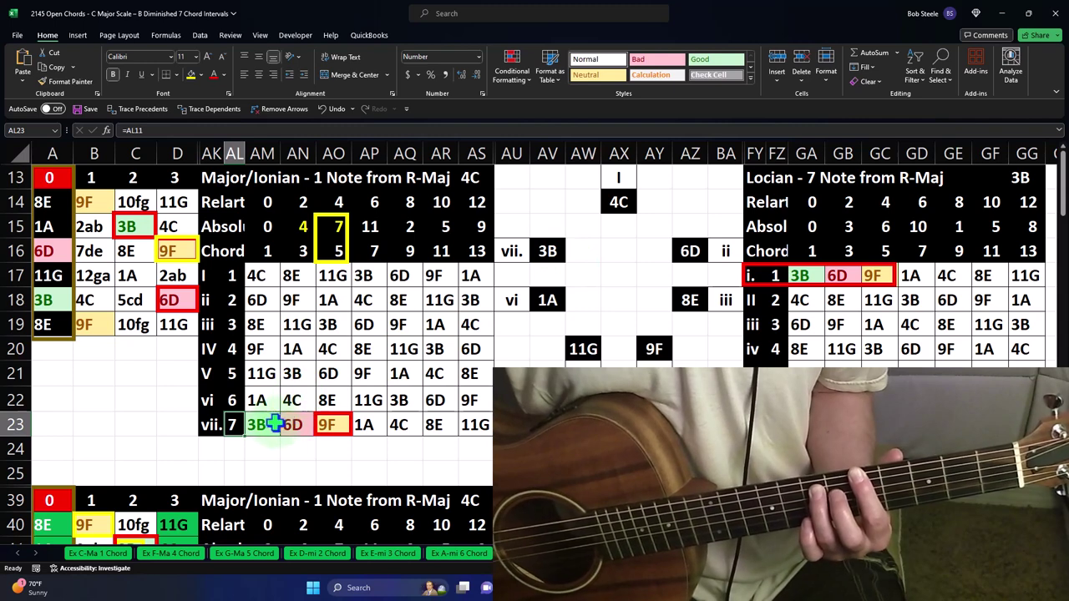
Inspect the 3B and 6D notes and the formulas behind interval 7, B17 and row ii's 6D
drag(268, 424, 332, 425)
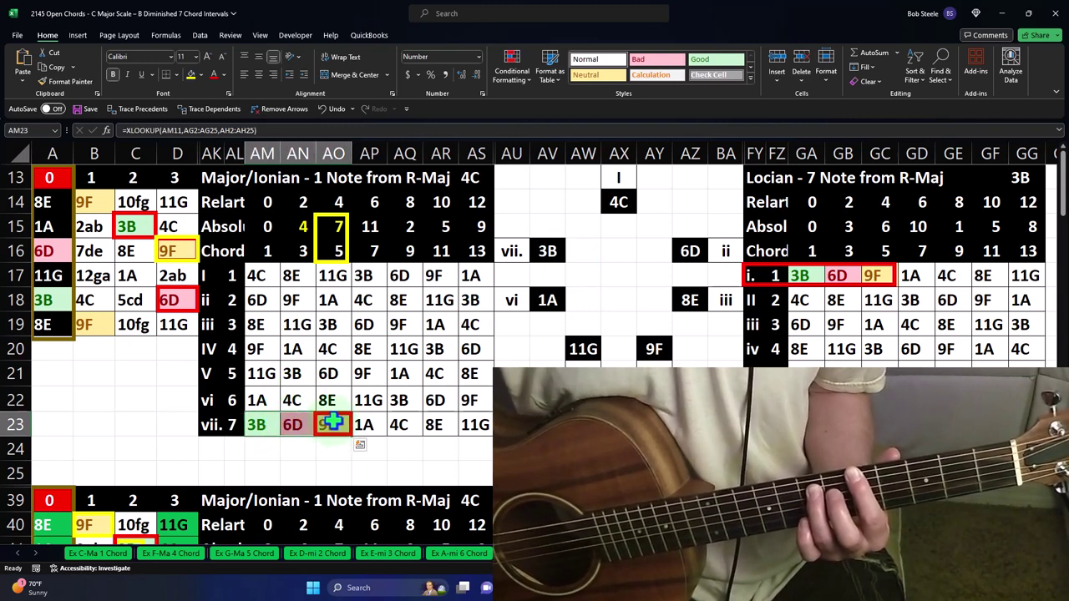
click(341, 229)
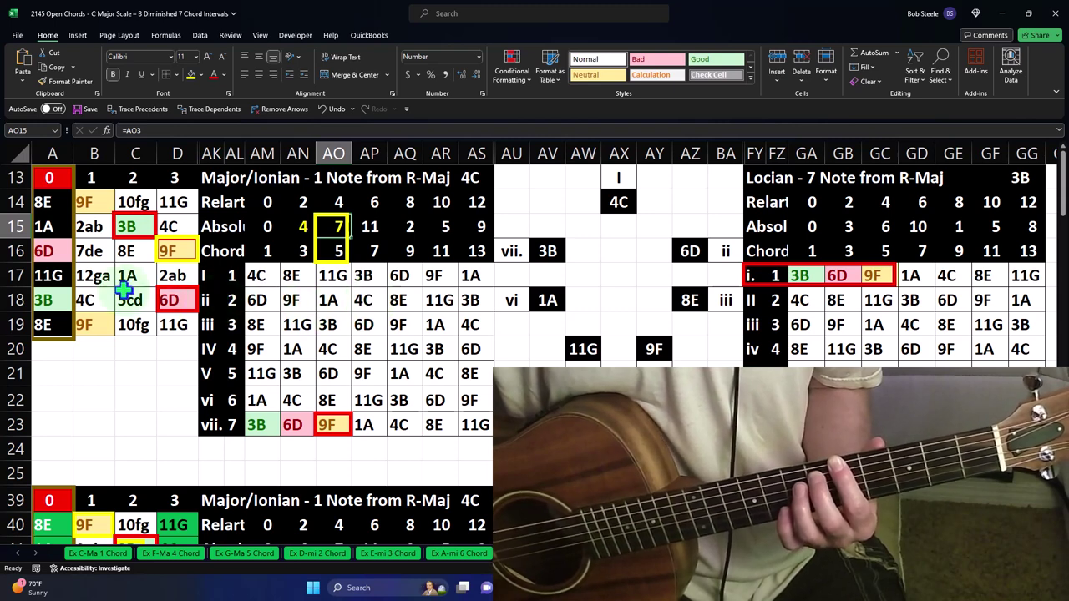
click(101, 277)
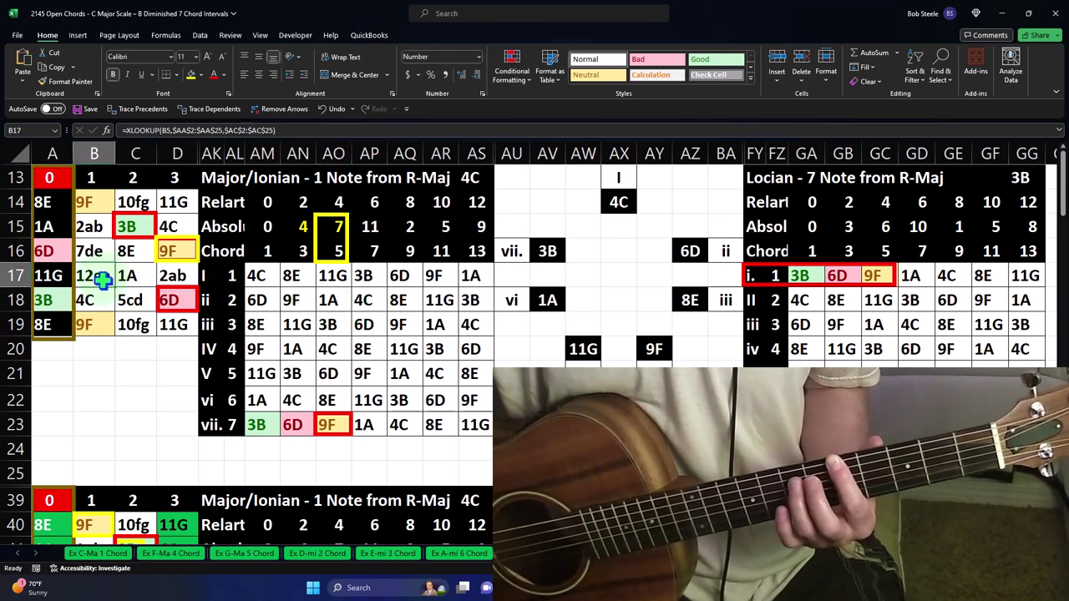
click(265, 299)
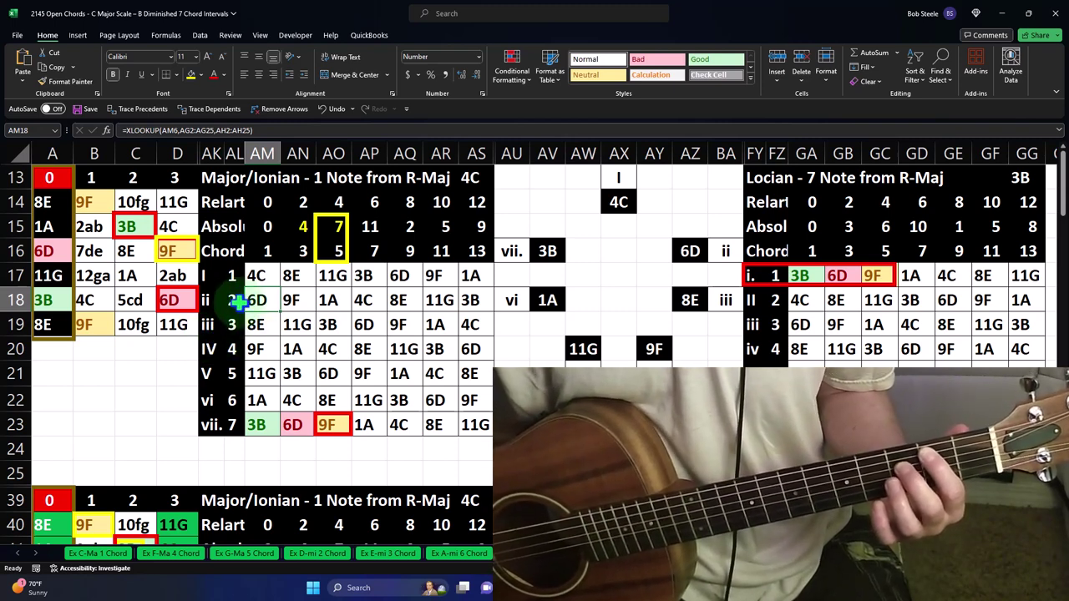
Put the yellow box back on intervals 4 and 3 and frame 6D in red
click(196, 255)
drag(197, 255, 201, 305)
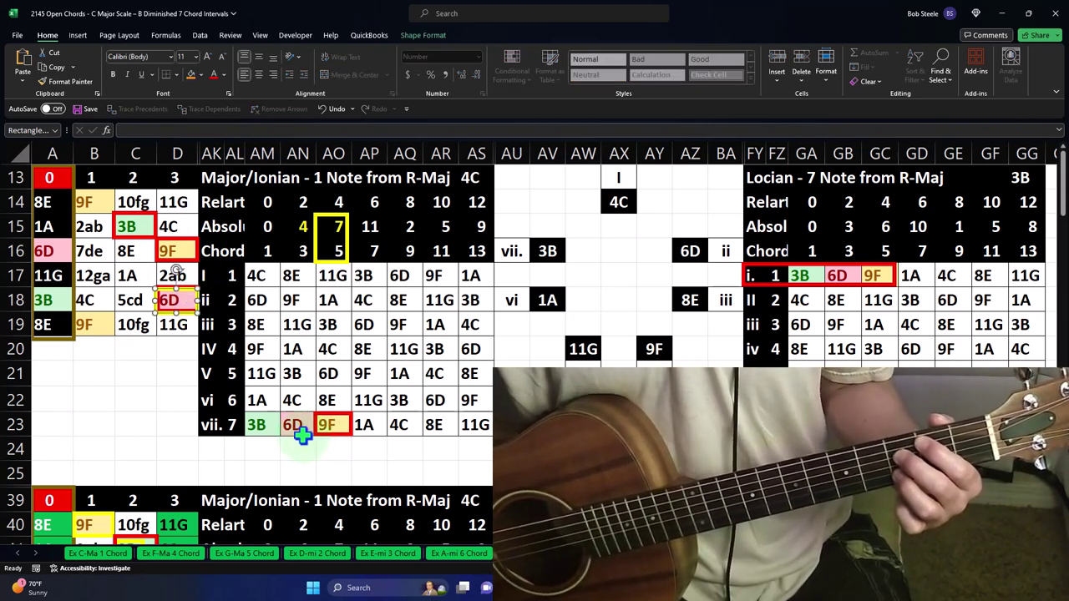
drag(352, 259, 318, 259)
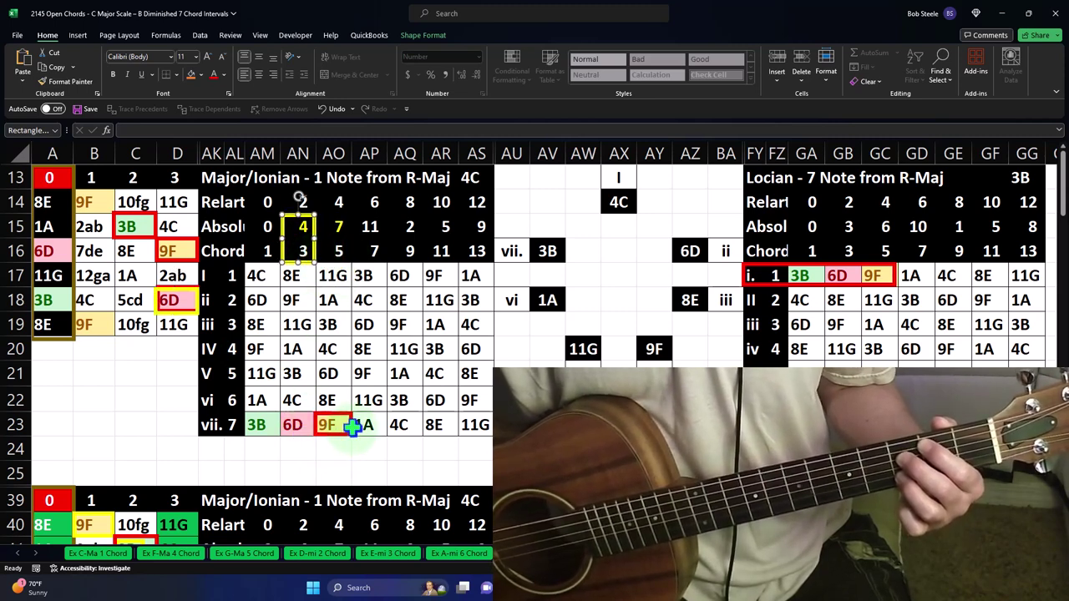
drag(354, 425, 318, 426)
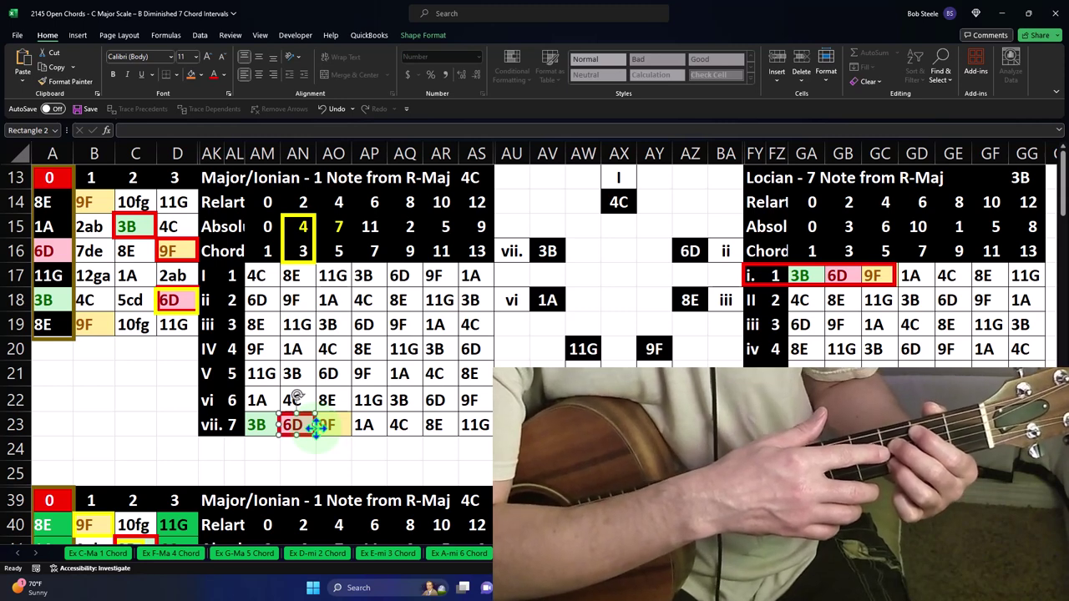
click(209, 427)
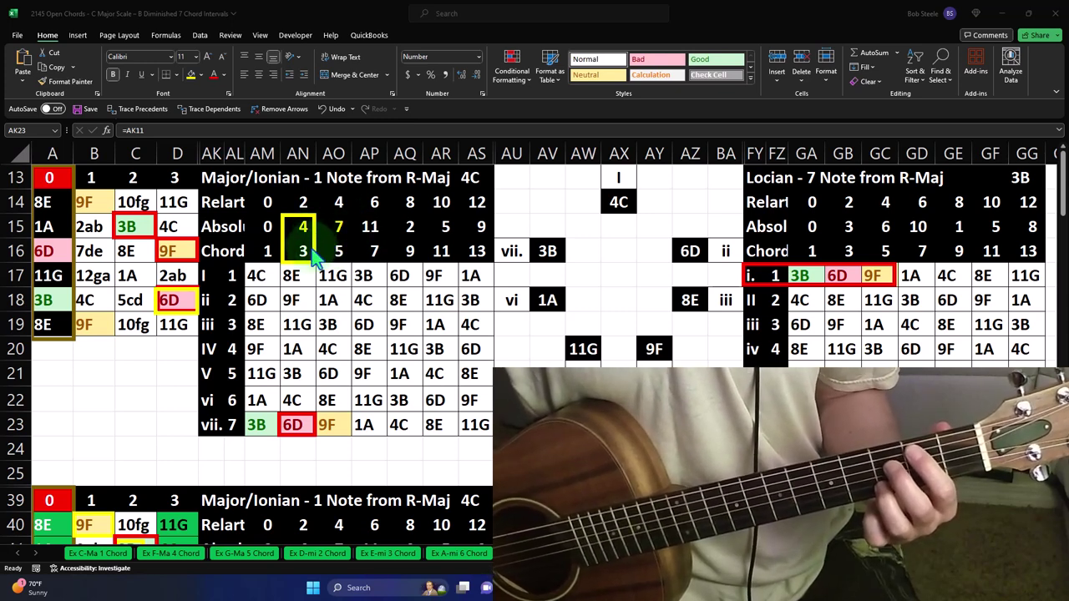
Frame interval 0 / chord step 1 in yellow and 3B in red, then launch Calculator
drag(314, 254, 280, 245)
drag(309, 424, 278, 422)
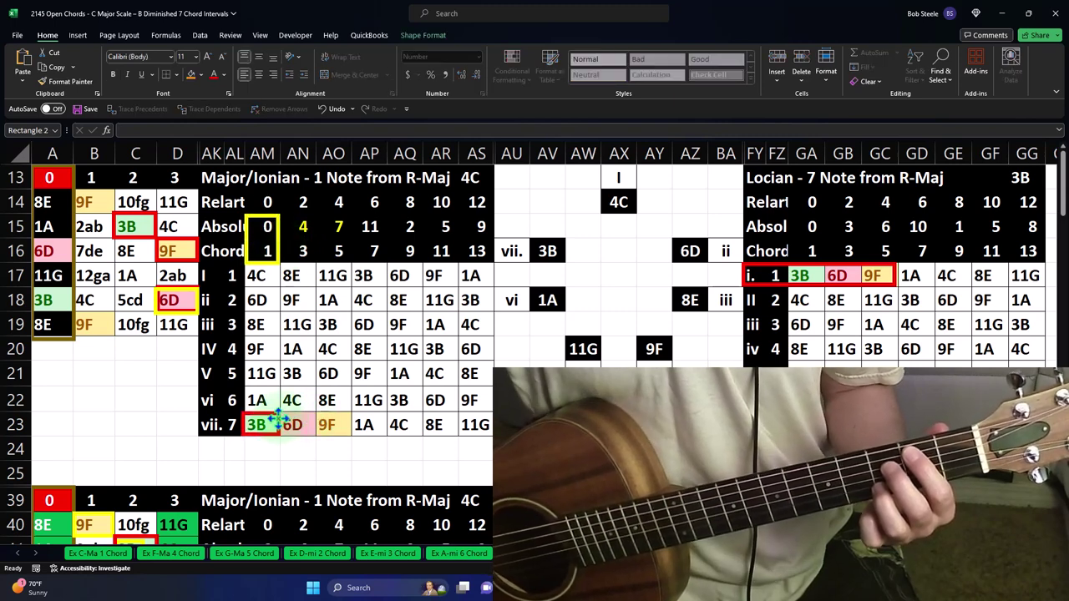
click(350, 587)
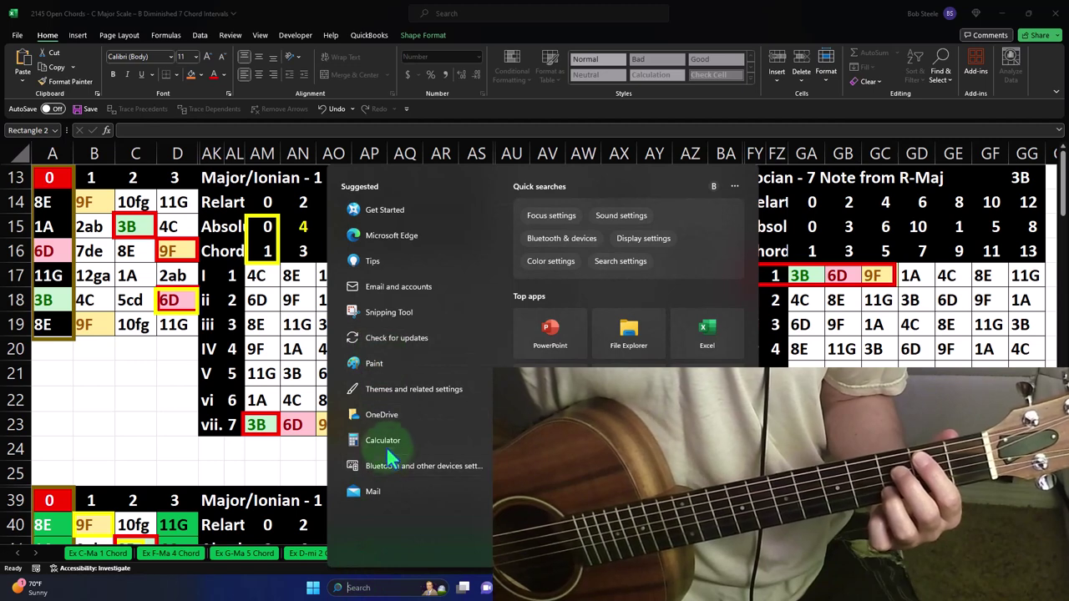
click(384, 442)
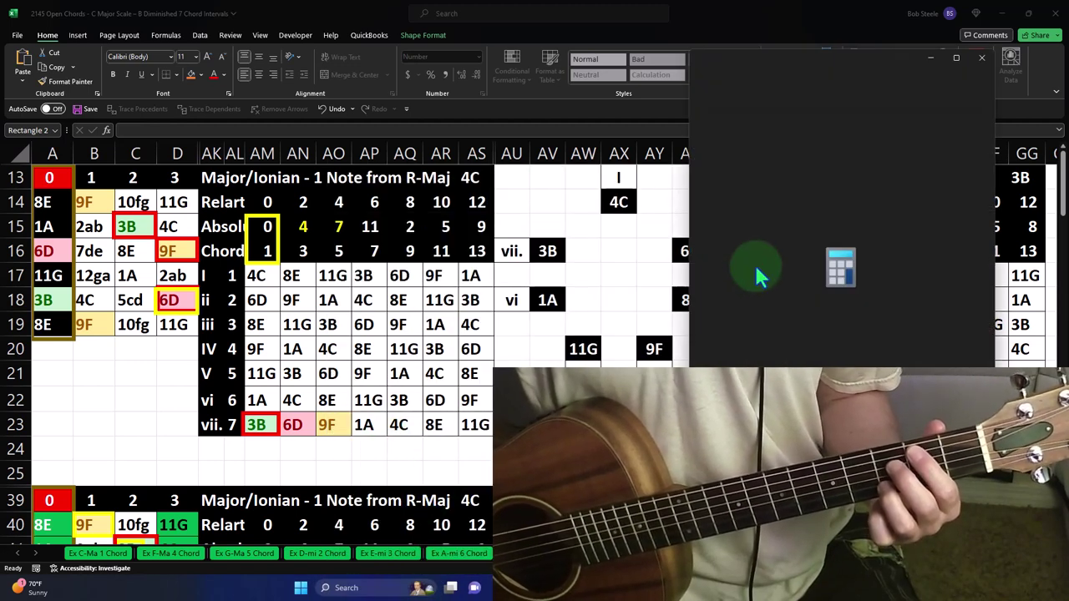
Pin a compact always-on-top Calculator mid-sheet and box the 3B root in the open-chord table
click(776, 81)
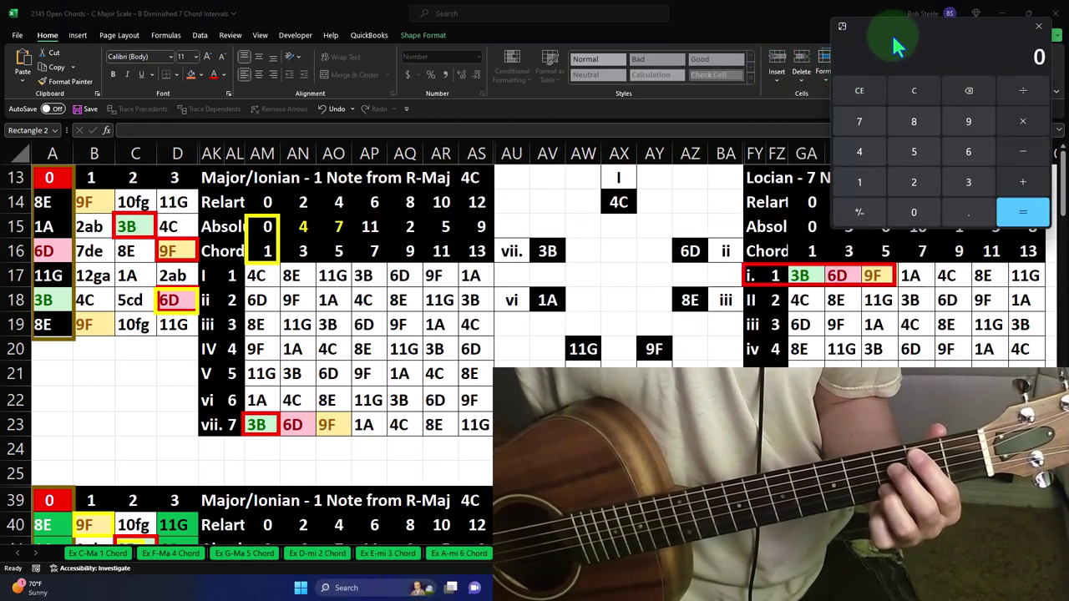
drag(901, 33, 577, 177)
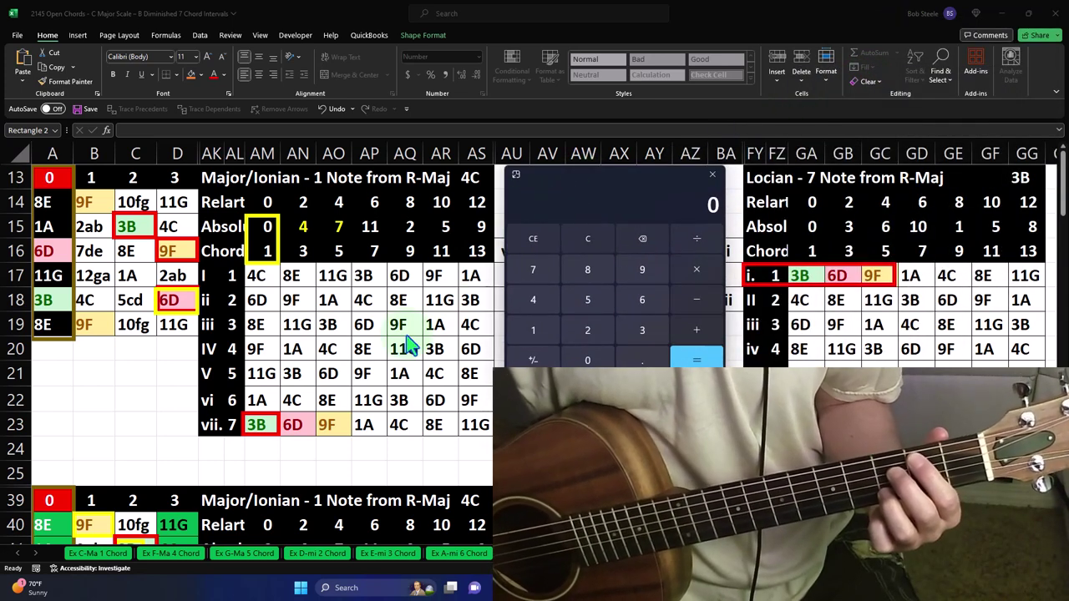
click(198, 309)
drag(199, 309, 152, 220)
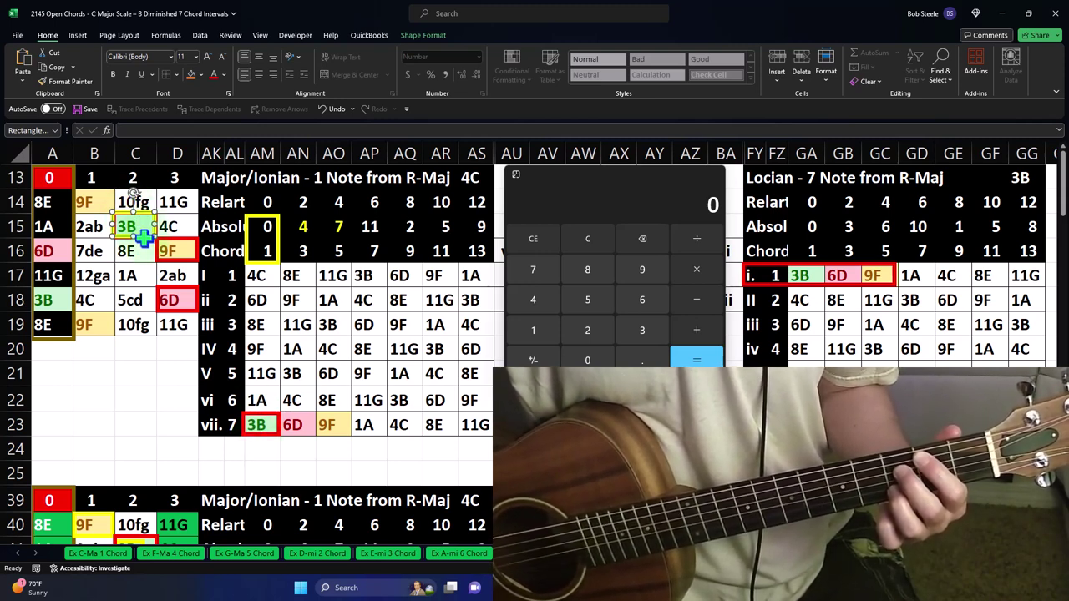
Box 9F in the open-chord table and absolute 7 / chord 5 in yellow, and 9F red in row vii
drag(143, 238, 185, 264)
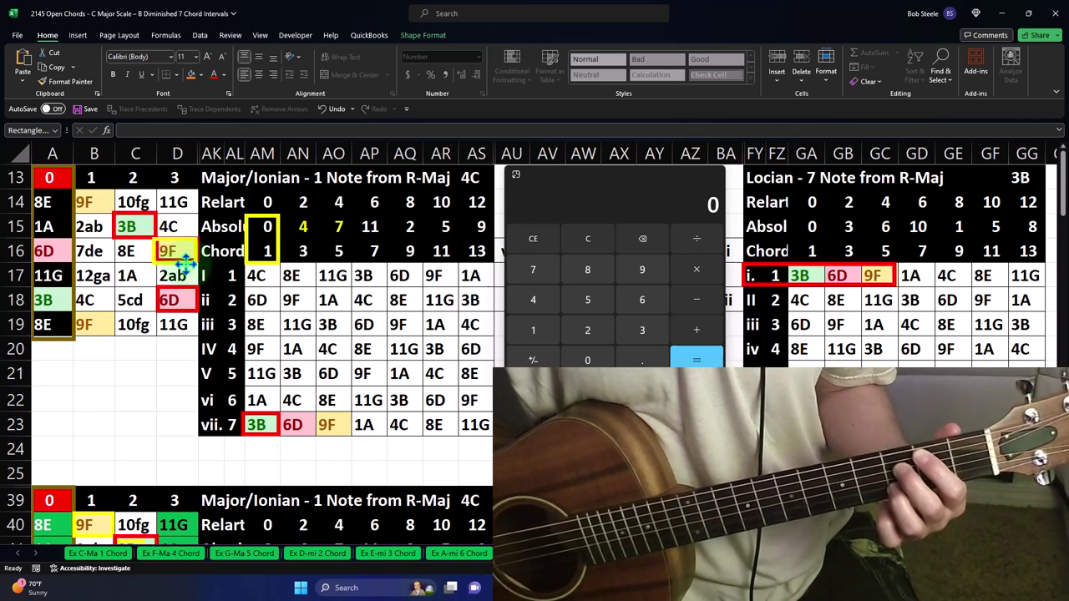
drag(276, 240, 351, 239)
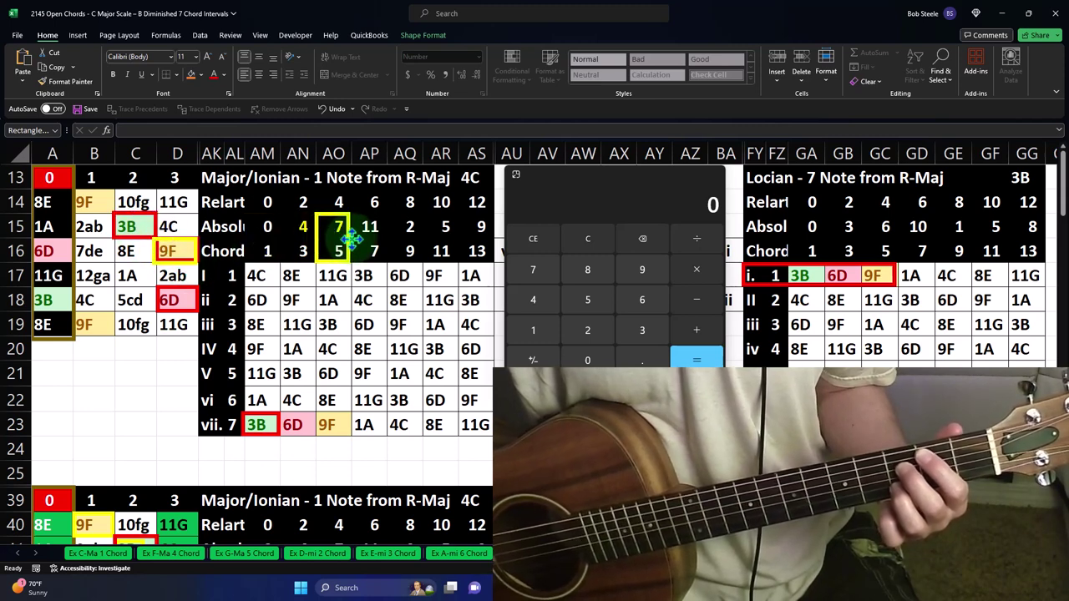
drag(280, 414, 346, 422)
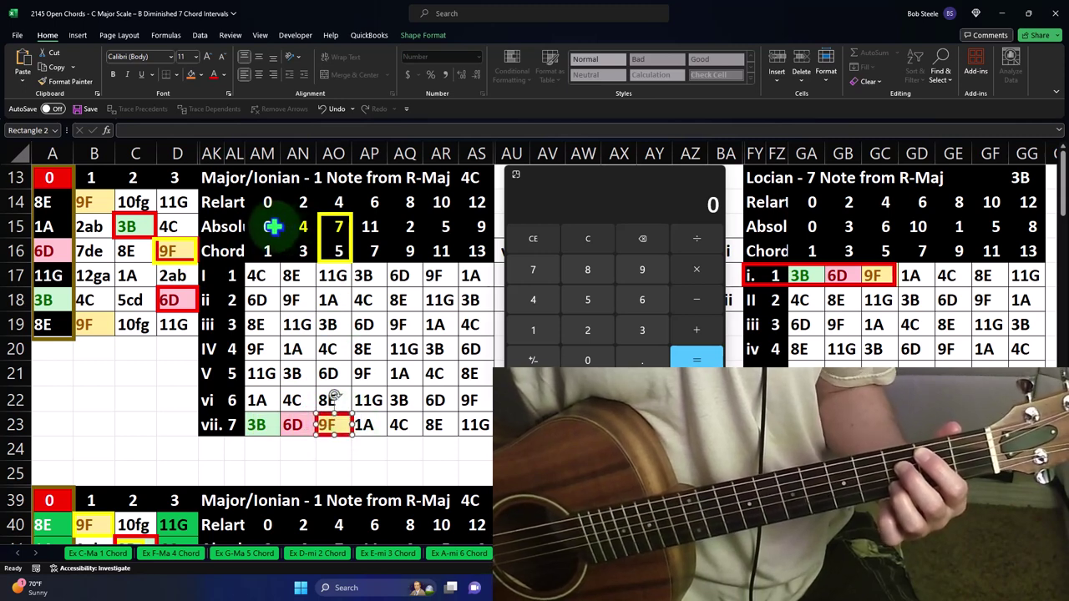
Select the absolute interval row and row I from its degree through 4C to 11G
drag(273, 226, 462, 233)
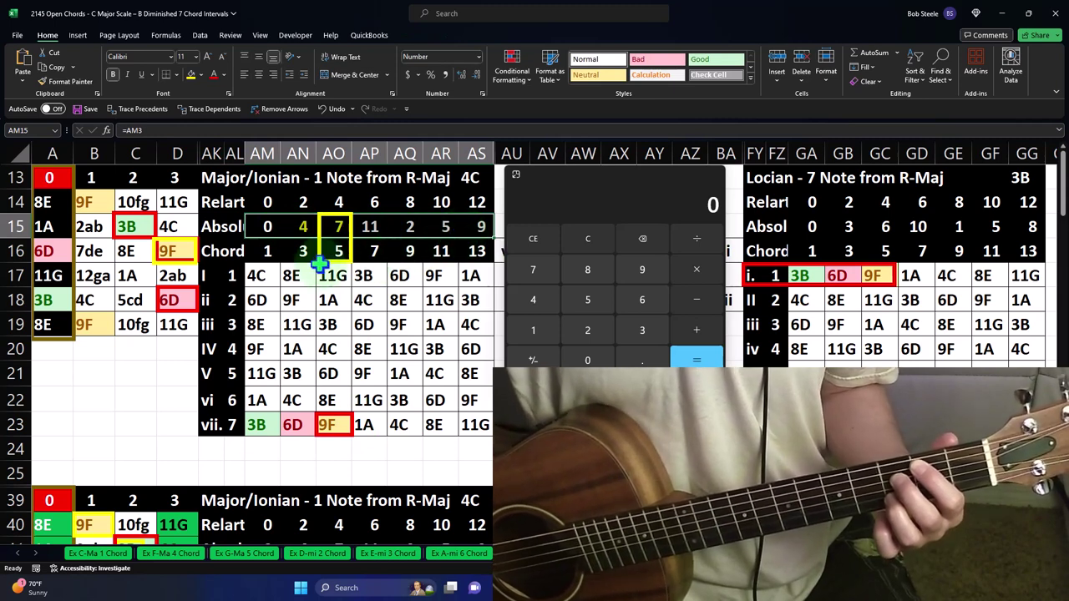
click(274, 276)
drag(290, 276, 462, 276)
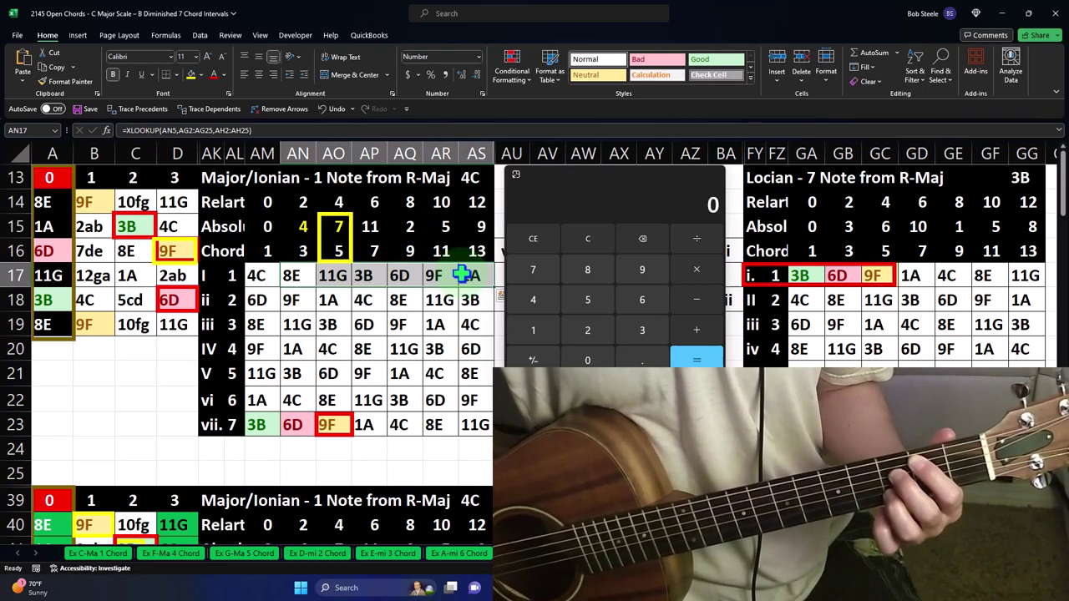
click(237, 277)
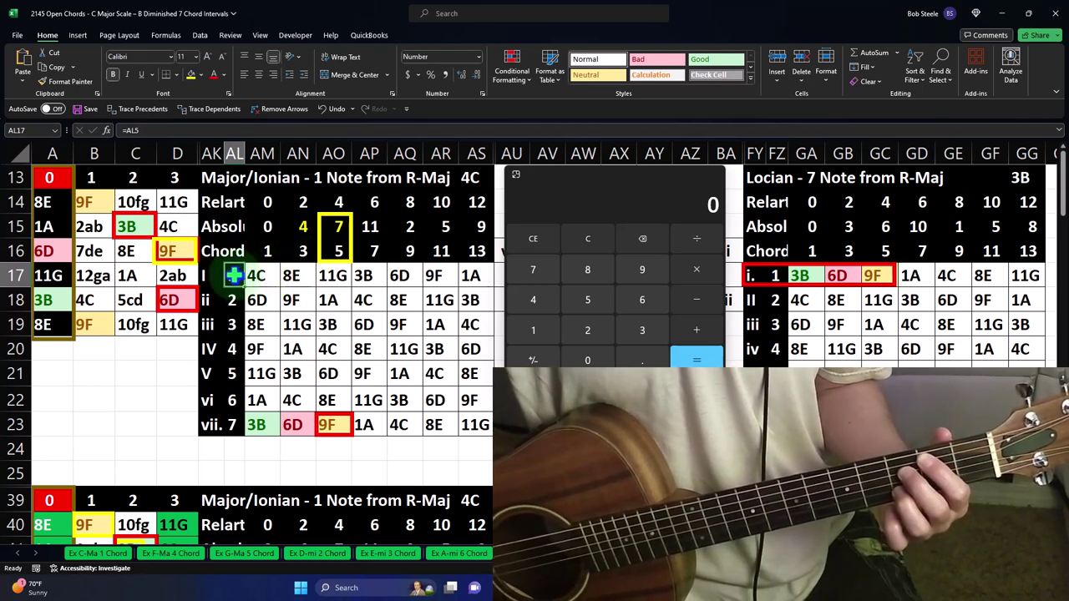
drag(231, 275, 462, 278)
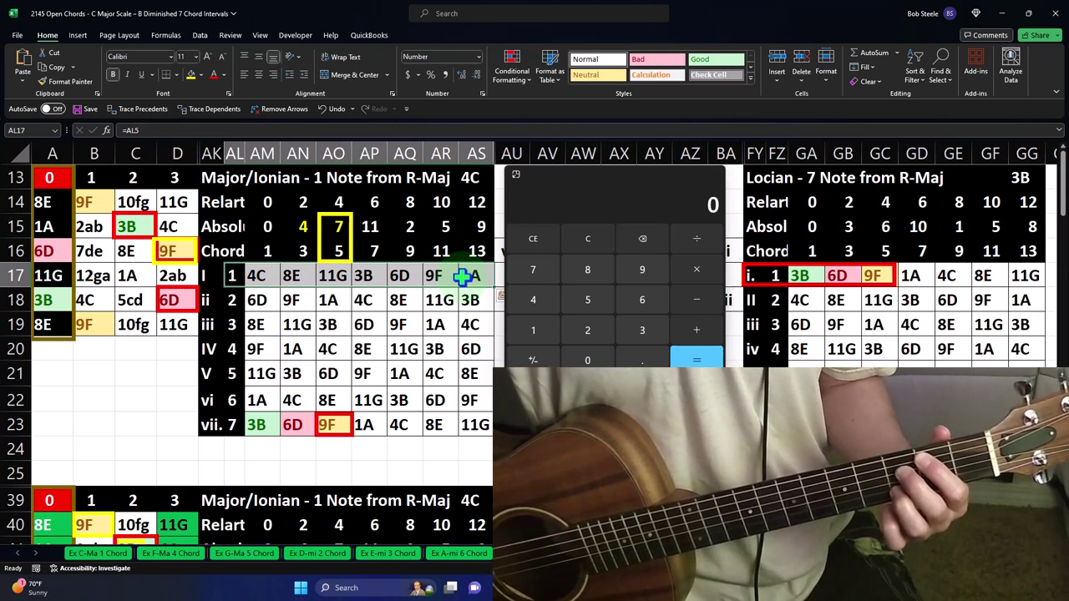
drag(267, 227, 468, 238)
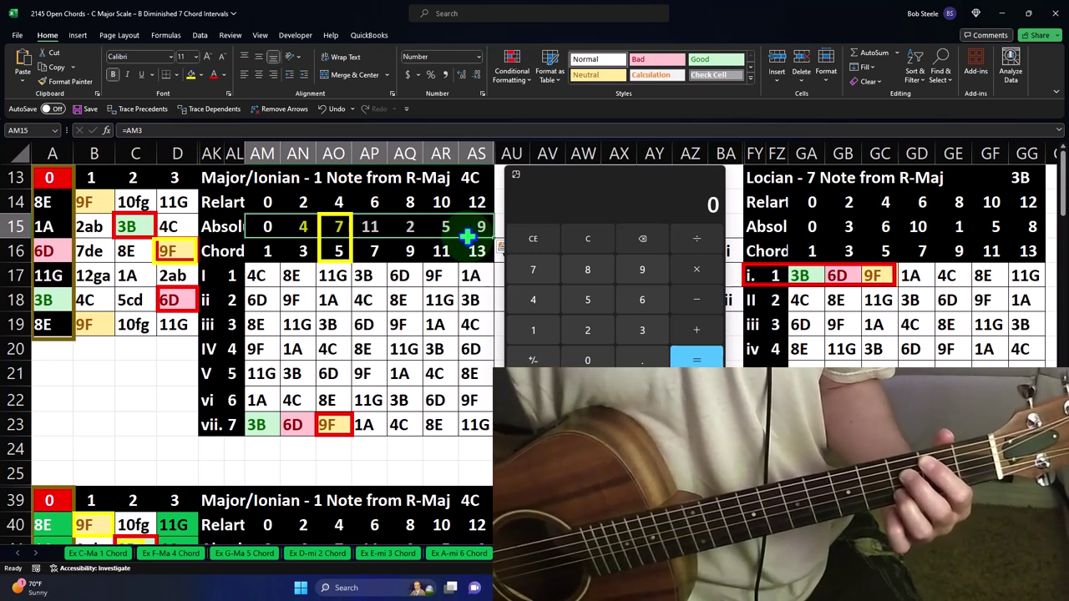
click(303, 227)
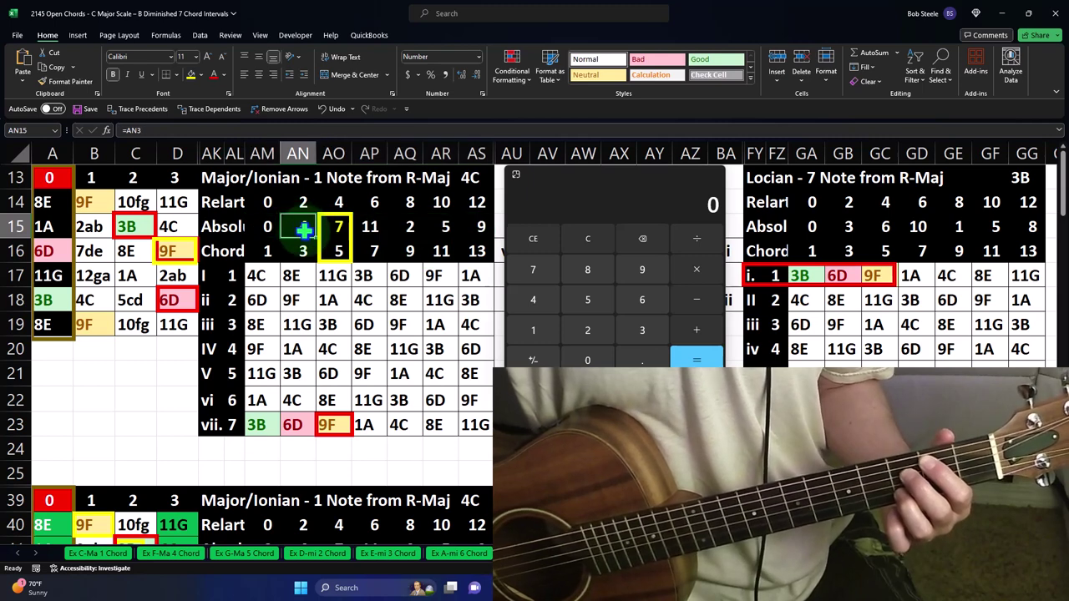
drag(266, 226, 339, 251)
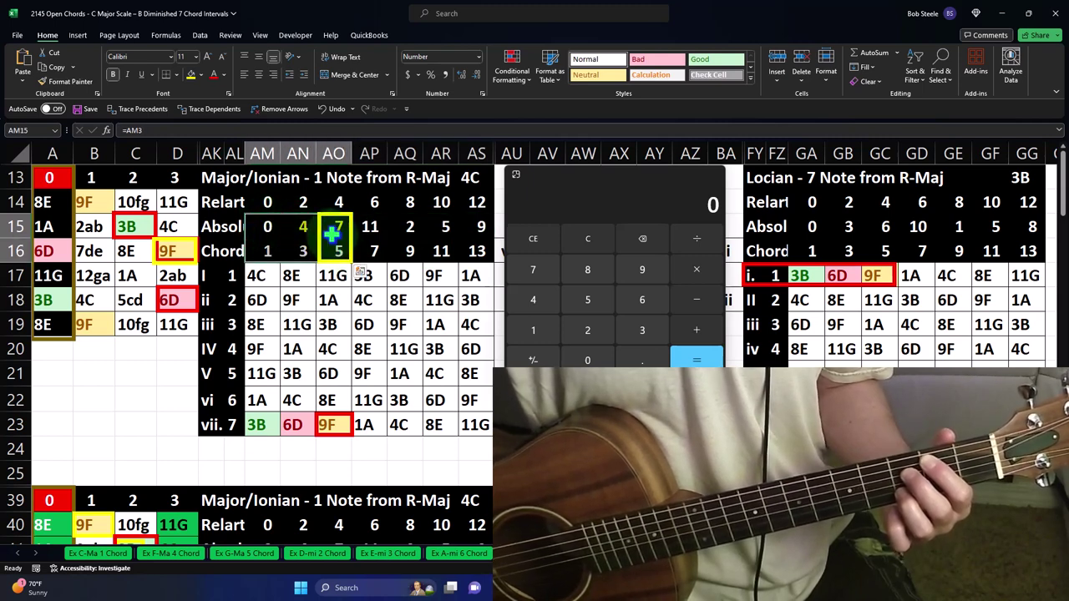
click(305, 225)
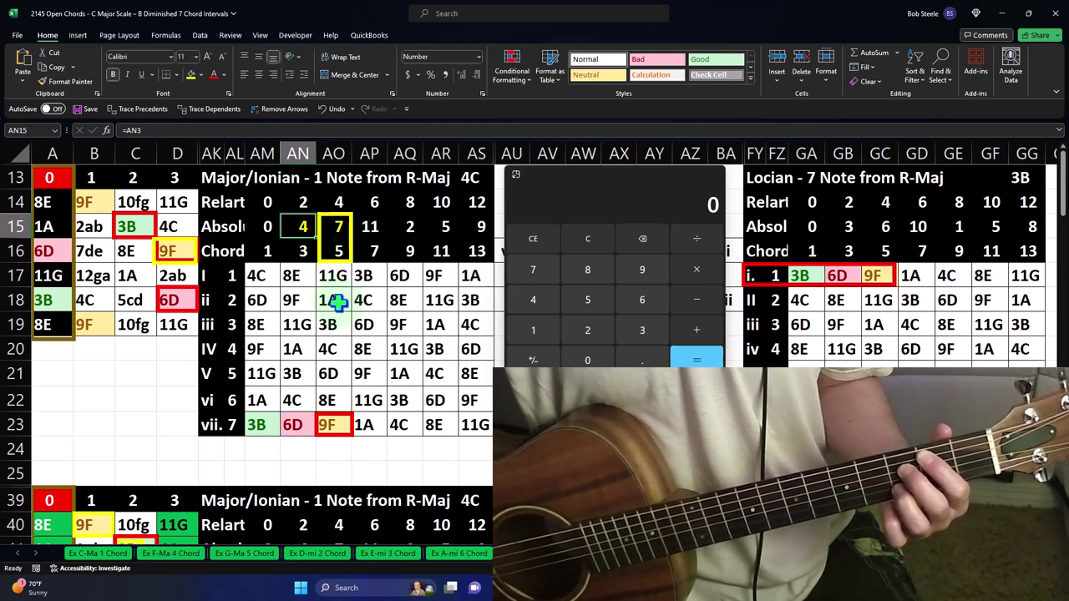
click(342, 226)
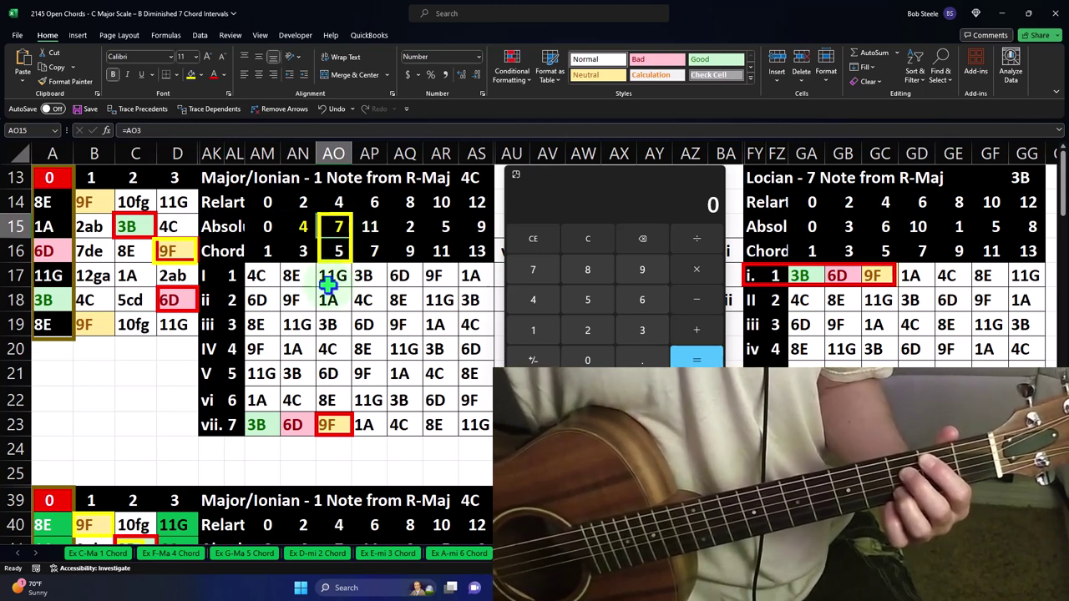
drag(327, 276, 331, 399)
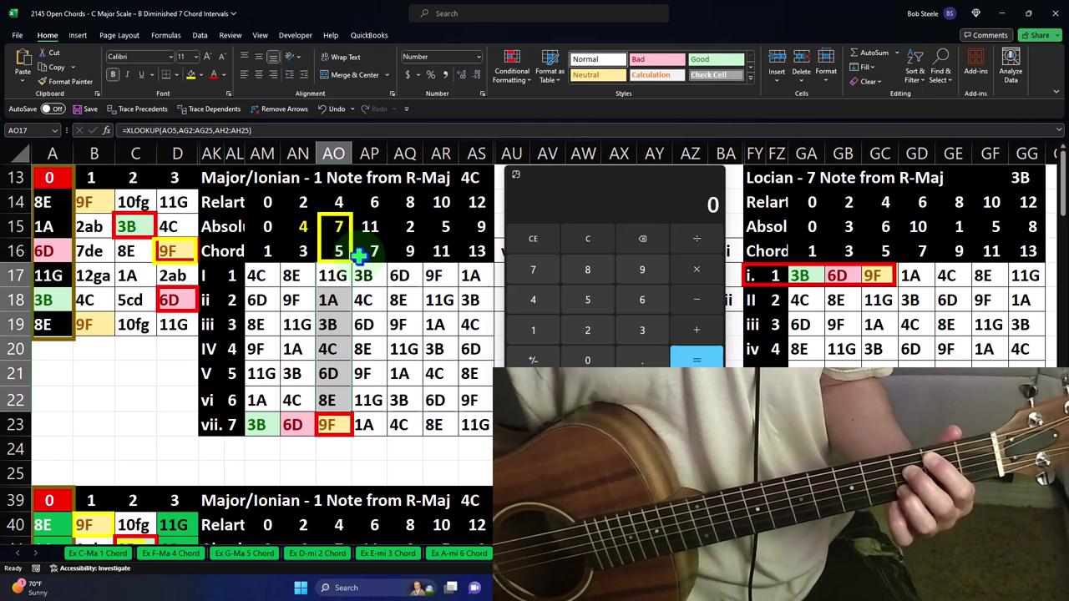
Add 3 + 3 + 3 in Calculator to reach 9, matching 9F's note number
click(584, 233)
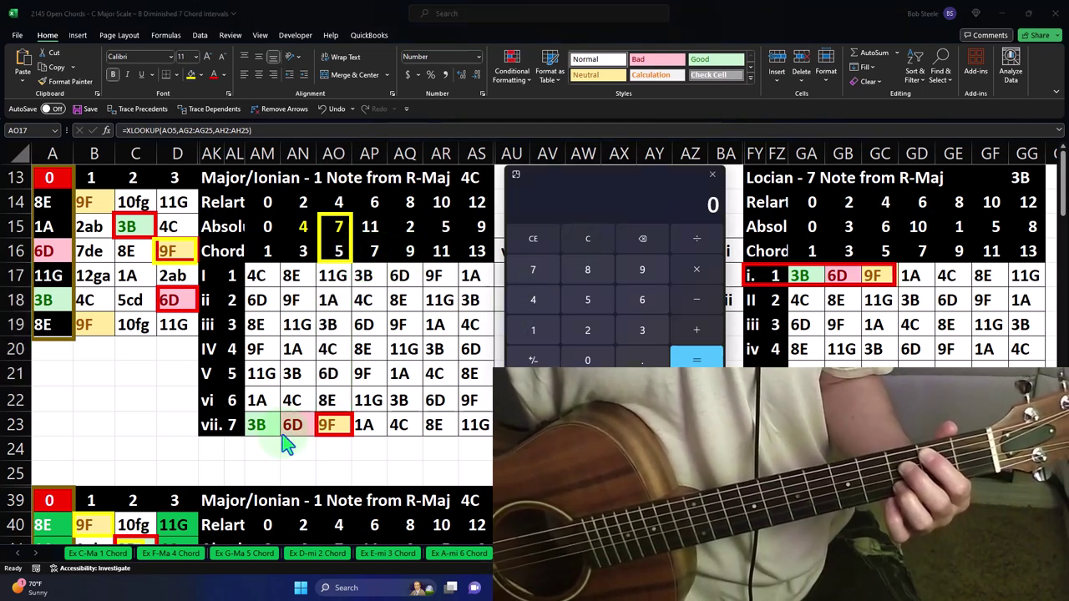
key(3)
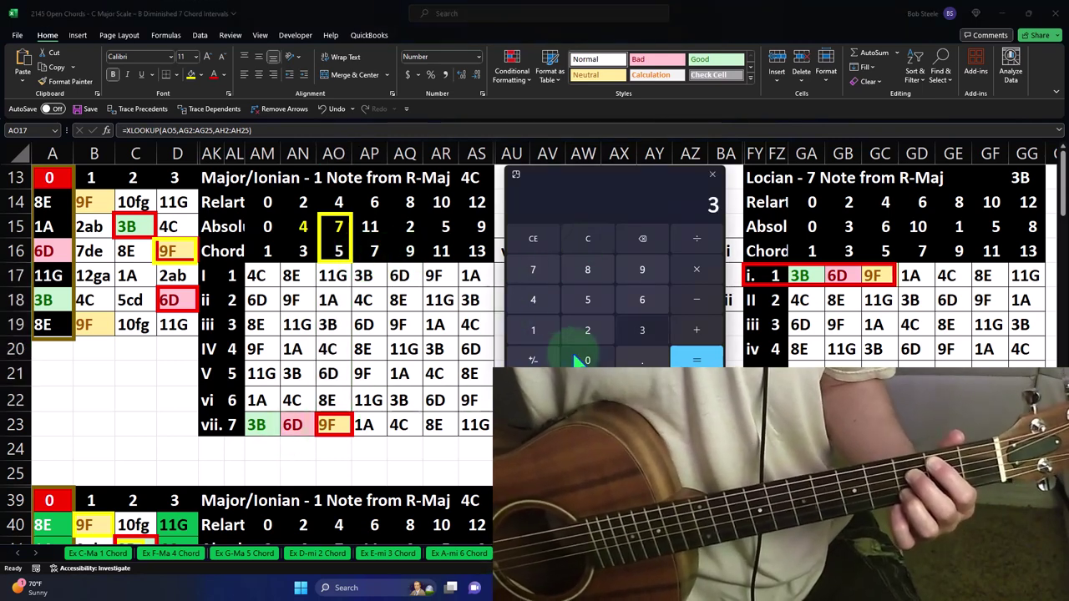
key(6)
key(Return)
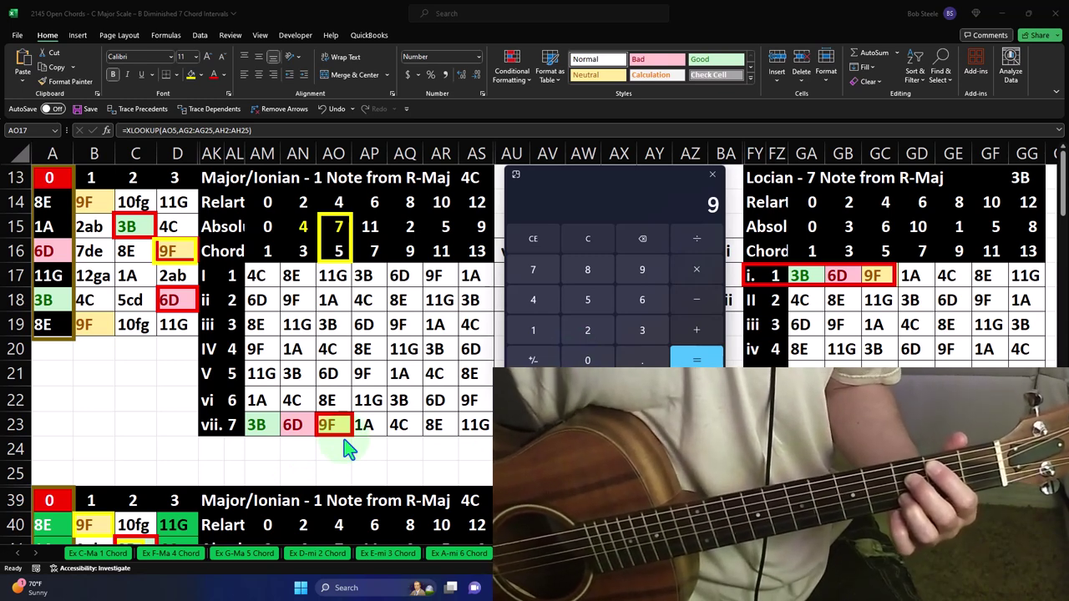
Move the yellow marker to absolute 4 / chord 3 (AN15:AN16), the red frame onto 6D in row vii, and frame 6D at D18
click(332, 259)
drag(332, 258, 290, 253)
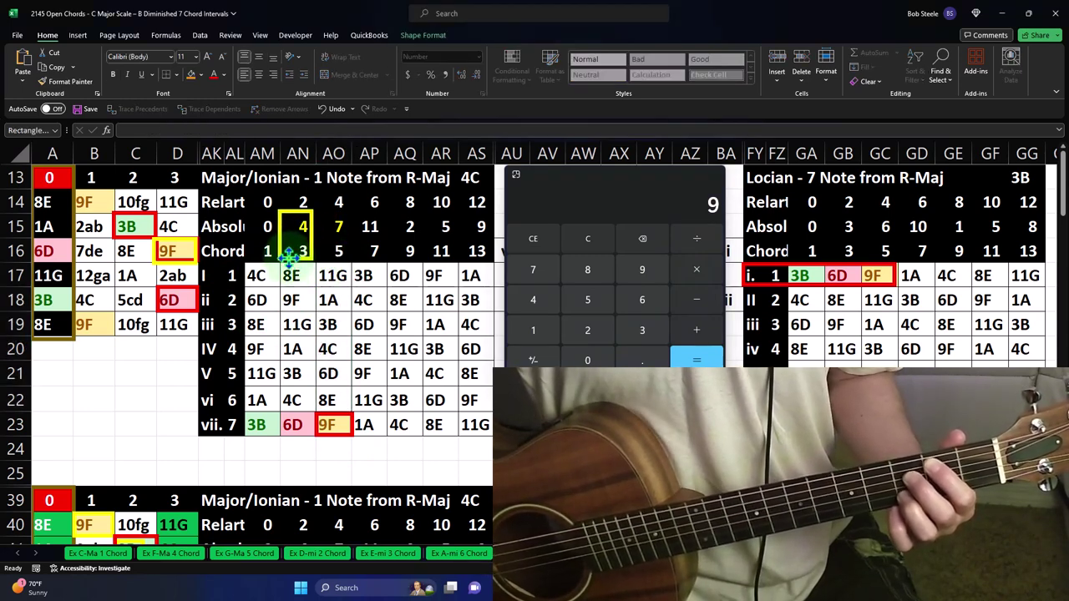
drag(315, 412, 281, 409)
drag(185, 262, 192, 309)
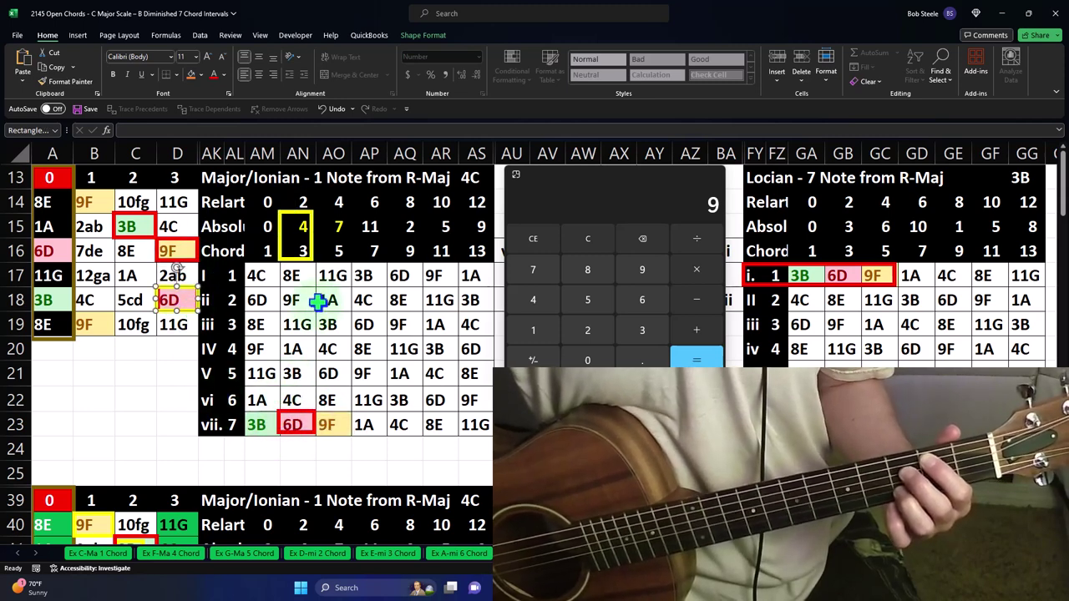
click(302, 228)
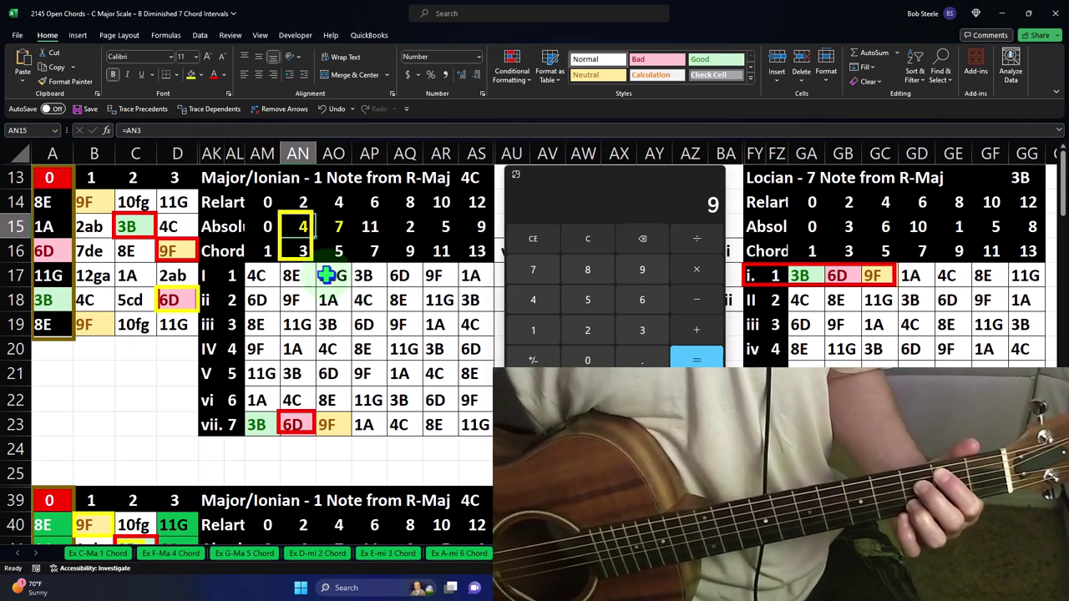
click(315, 422)
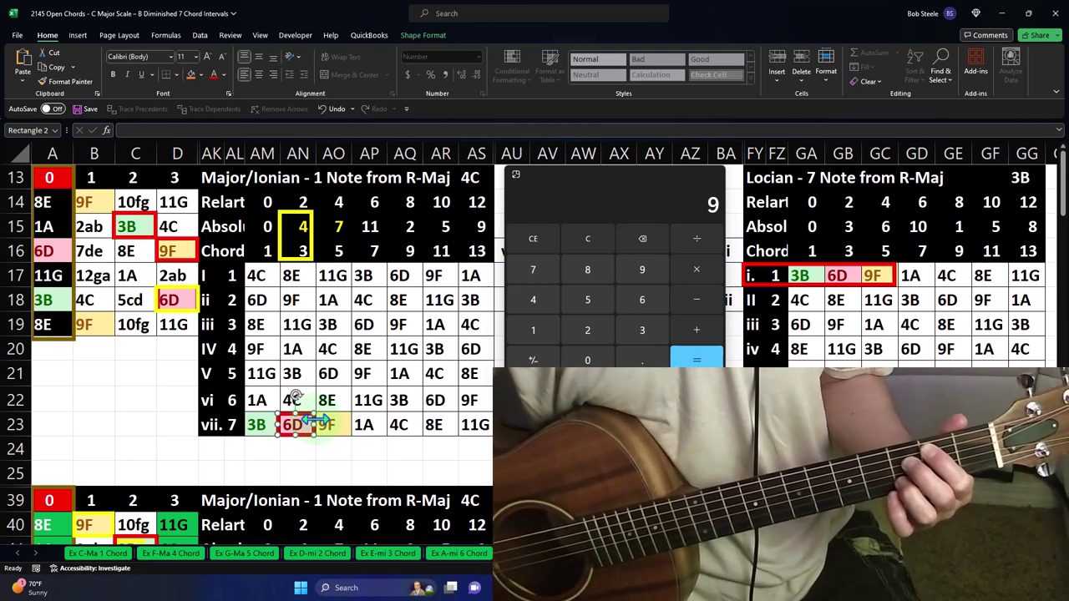
Clear Calculator, total 3 + 3 = 6 for 6D, then minimize and restore the Calculator window
click(580, 245)
text(3)
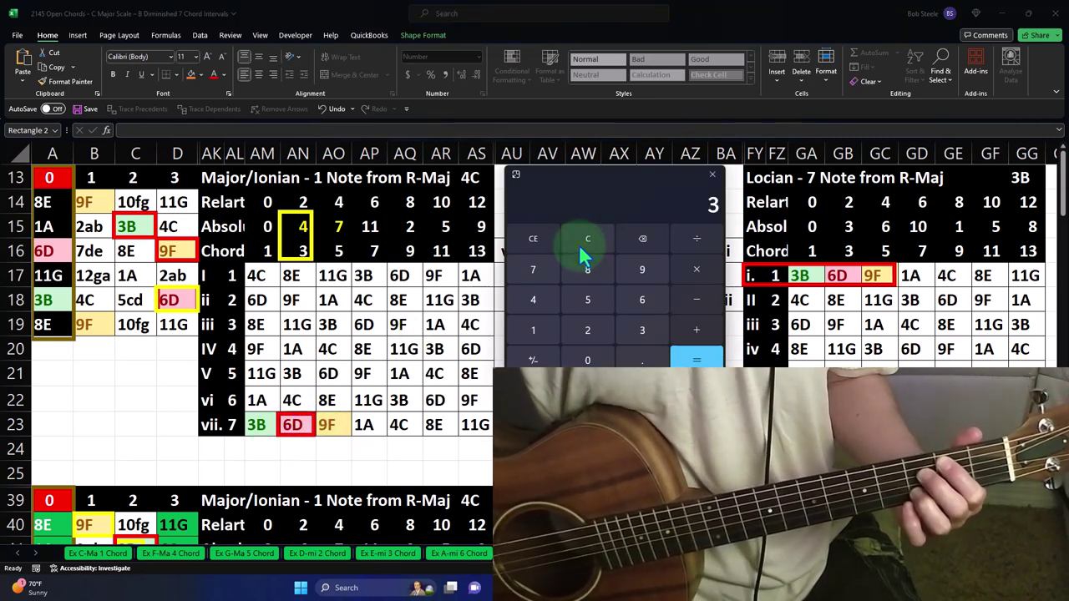
click(579, 244)
text(6)
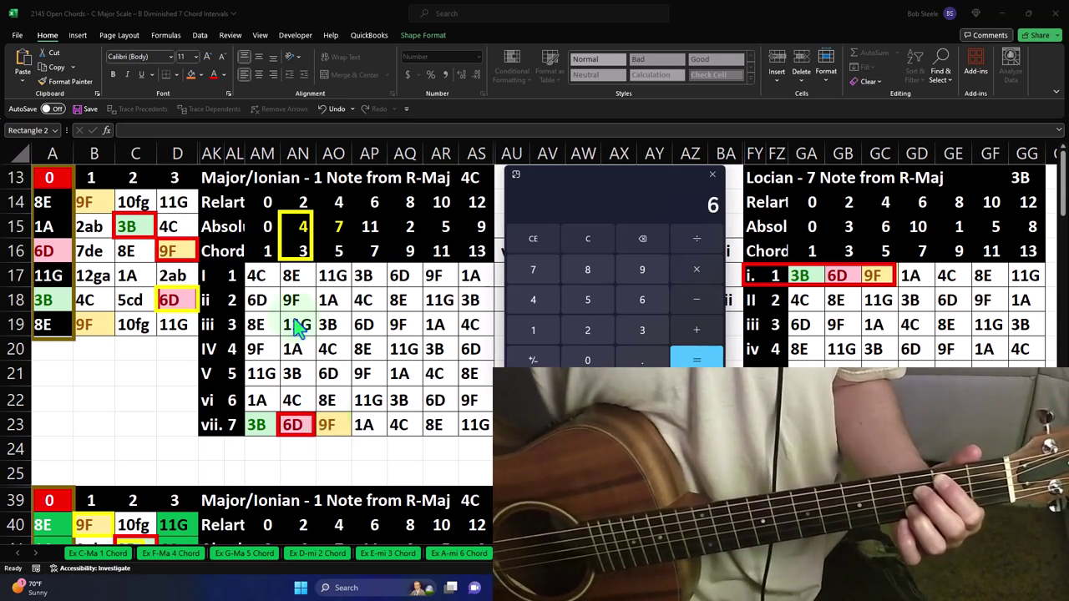
click(341, 246)
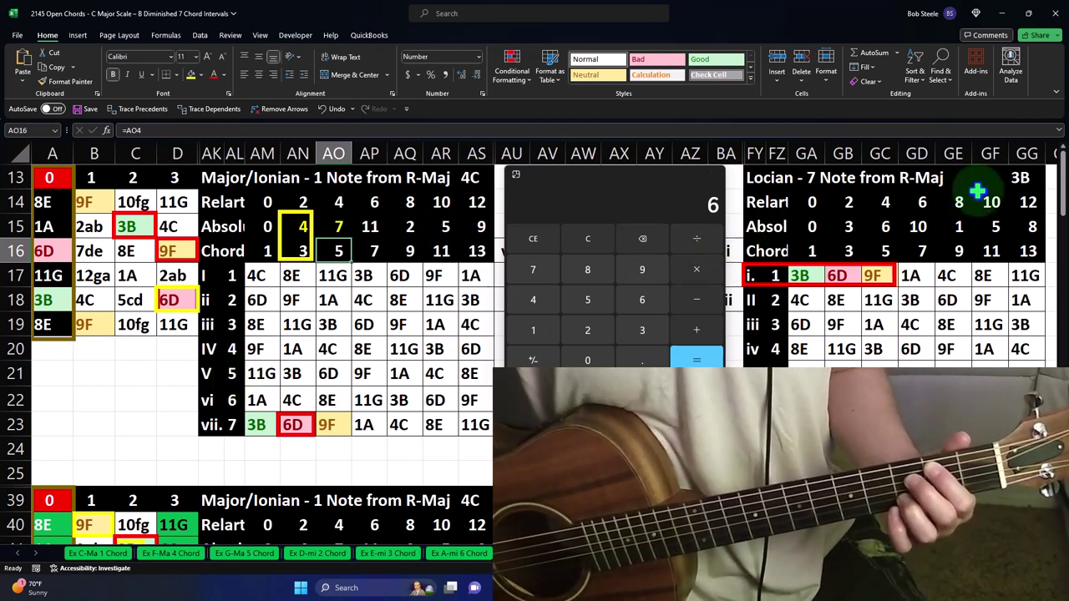
click(633, 180)
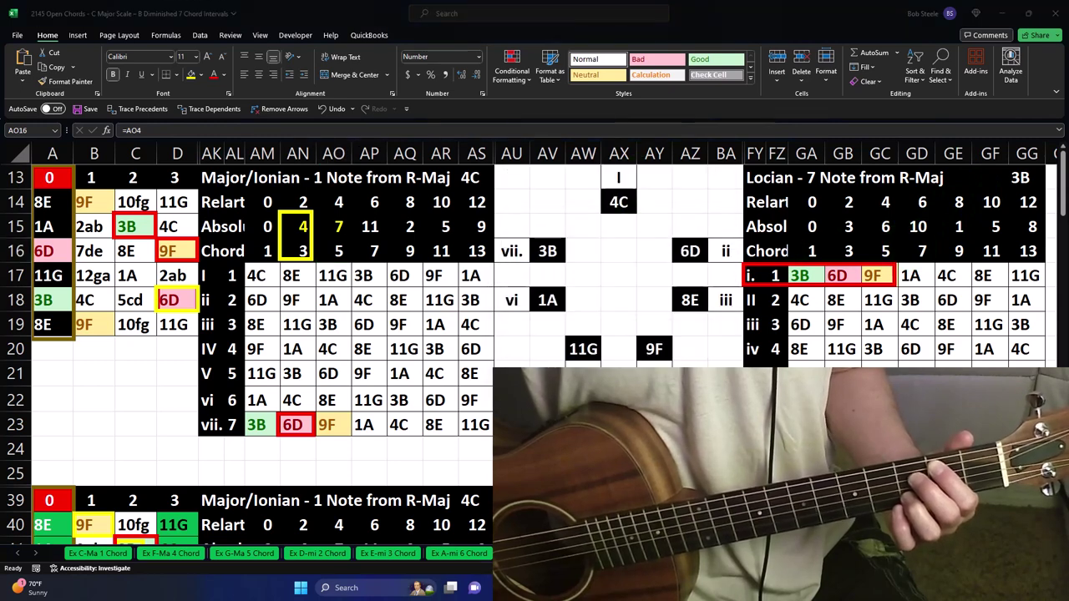
key(alt+Tab)
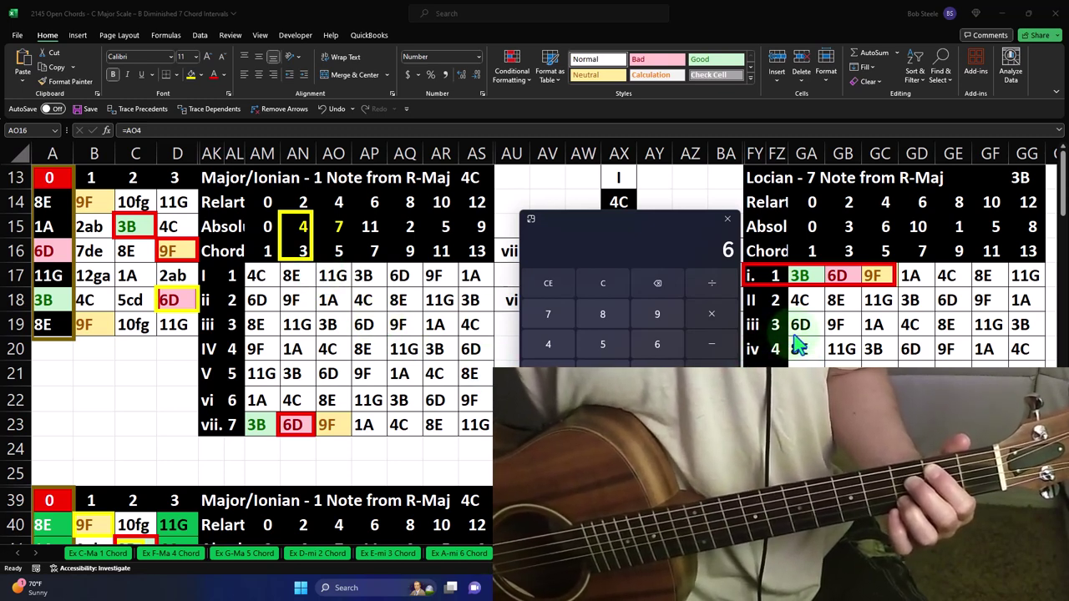
Move the yellow box to absolute 7 / chord 5 (AO15:AO16) and the red frame onto 9F at AO23
click(323, 237)
drag(324, 237, 355, 237)
drag(313, 423, 354, 420)
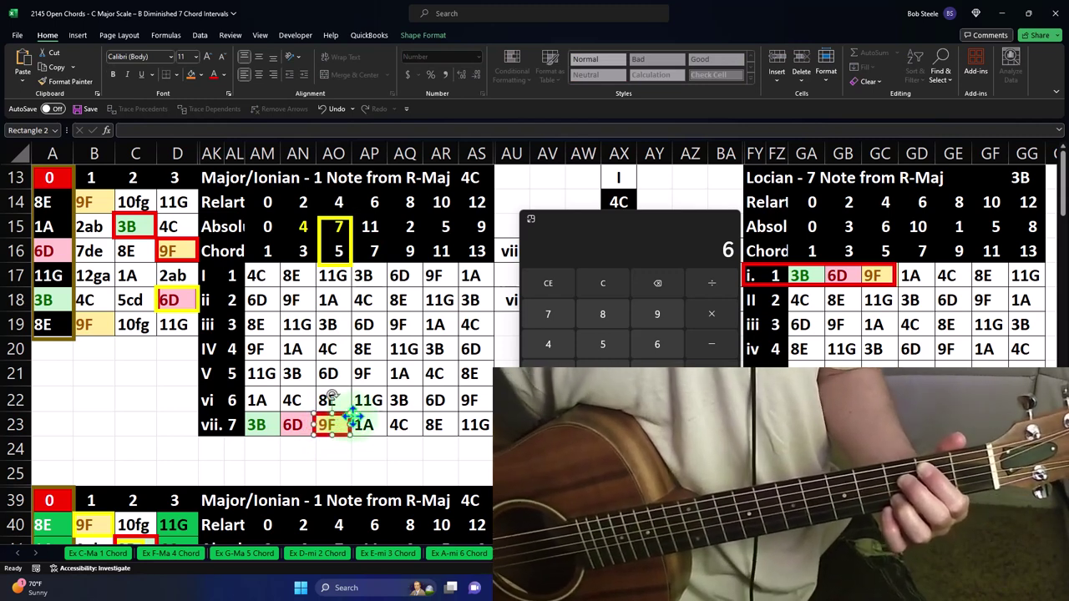
click(338, 249)
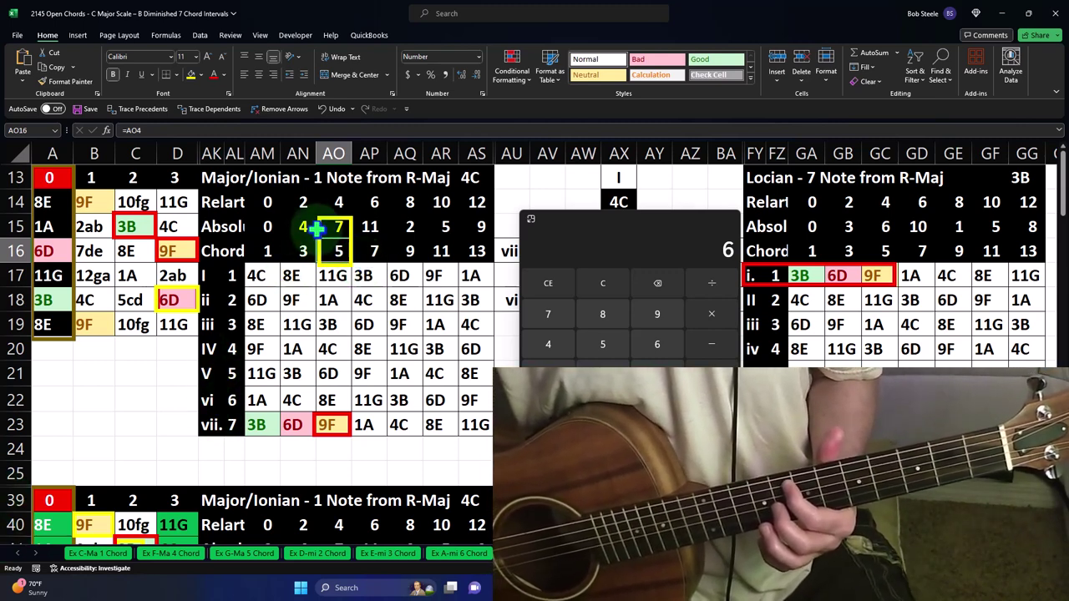
Return the markers to 4/3 and 6D, then shift the red frame onto 3B in row vii
drag(316, 227, 285, 227)
drag(348, 424, 314, 422)
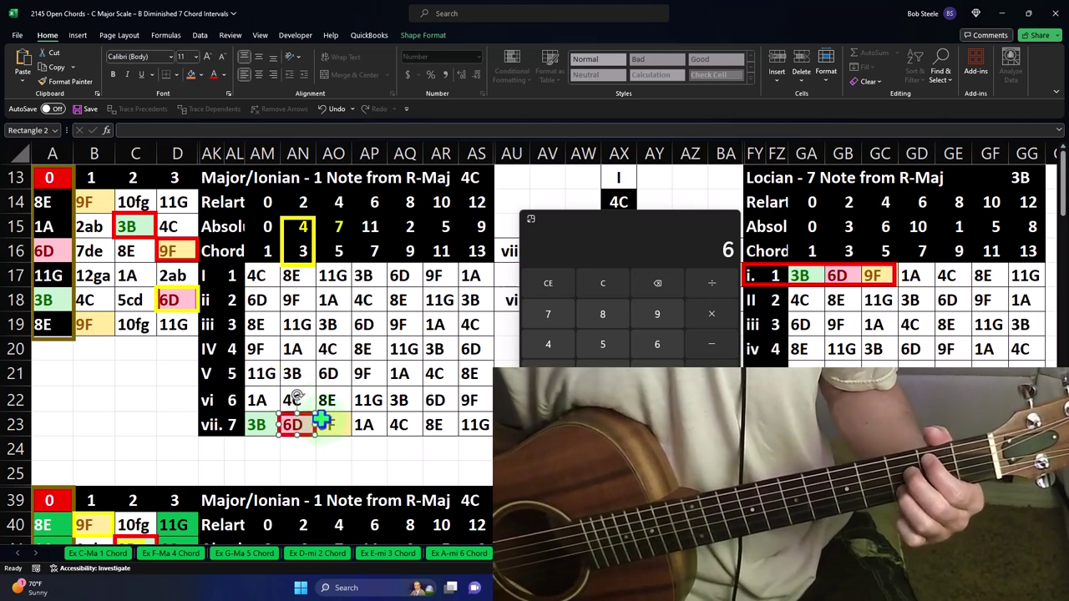
drag(317, 422, 266, 334)
drag(245, 330, 279, 425)
Move the interval marker to absolute 0 / chord 1 and frame 9F at D16 and in row vii
drag(302, 229, 251, 244)
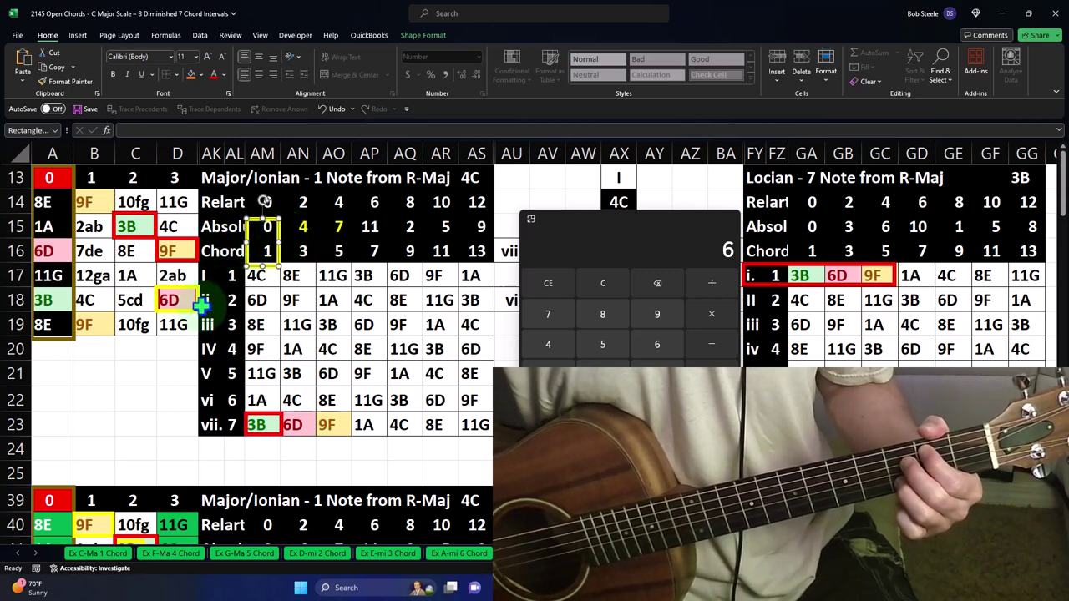
drag(197, 305, 157, 232)
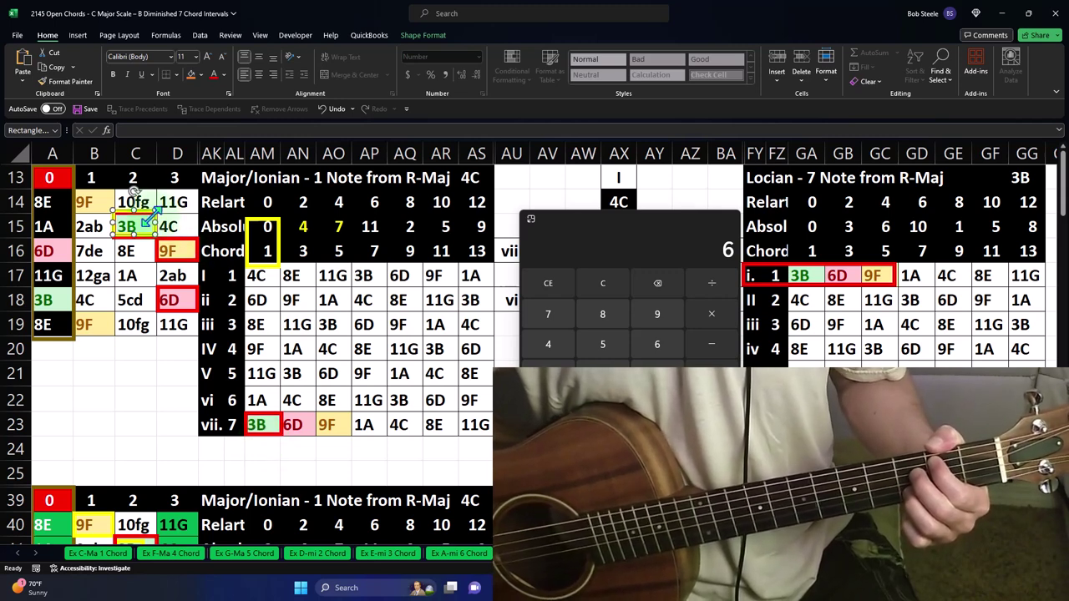
drag(149, 220, 324, 238)
drag(278, 424, 344, 426)
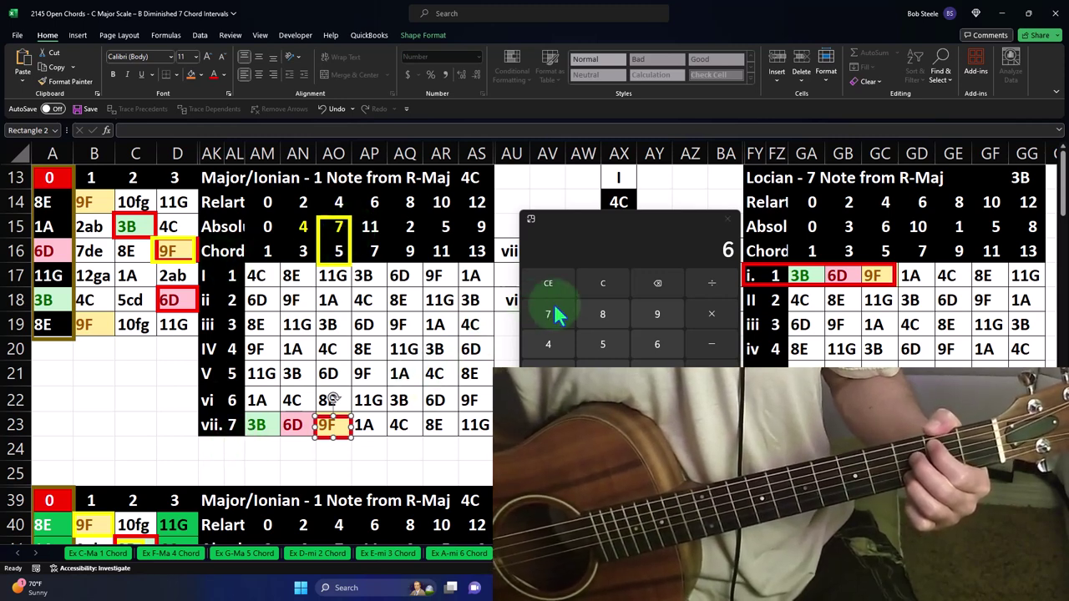
Clear Calculator and count 3 + 3 + 3 up to 9 semitones
click(611, 288)
key(3)
key(BackSpace)
key(6)
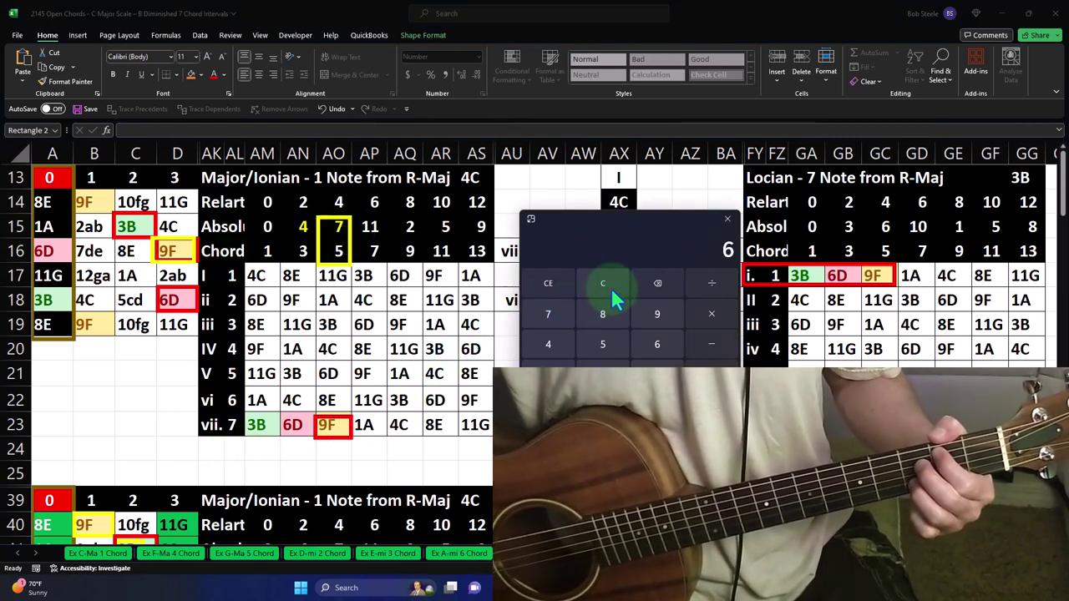
key(BackSpace)
key(9)
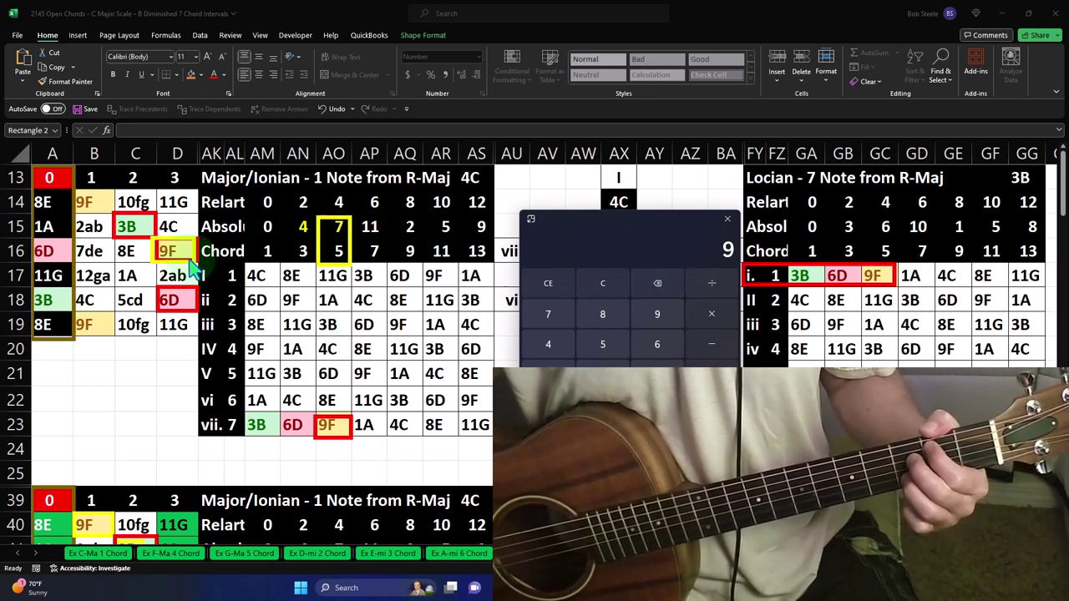
Frame 6D at D18 and in row vii, and box the 4/3 interval column AN
drag(190, 266, 190, 314)
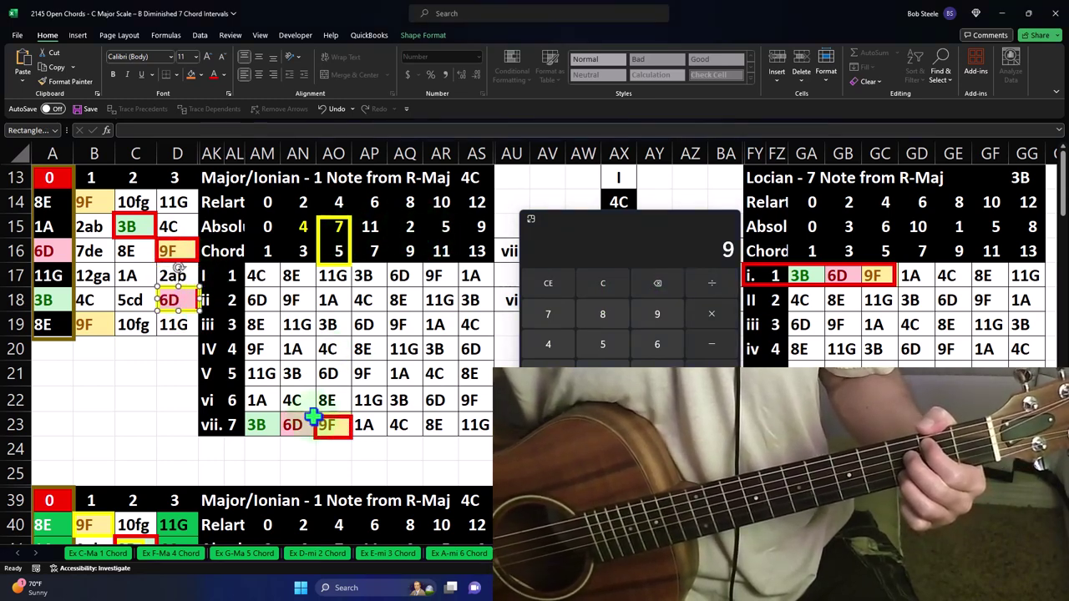
drag(314, 416, 271, 415)
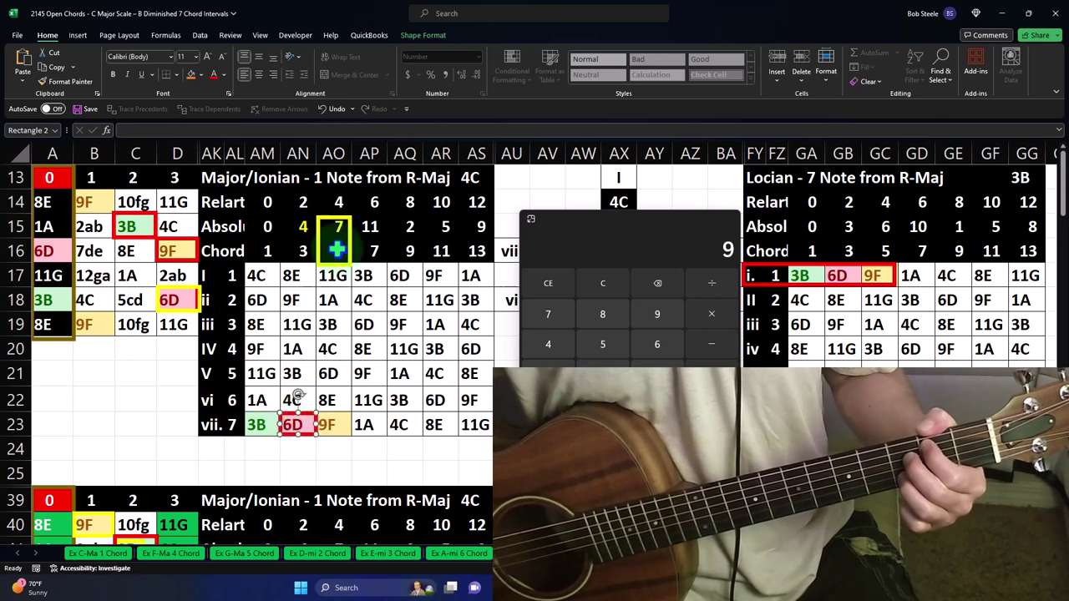
drag(337, 248, 306, 248)
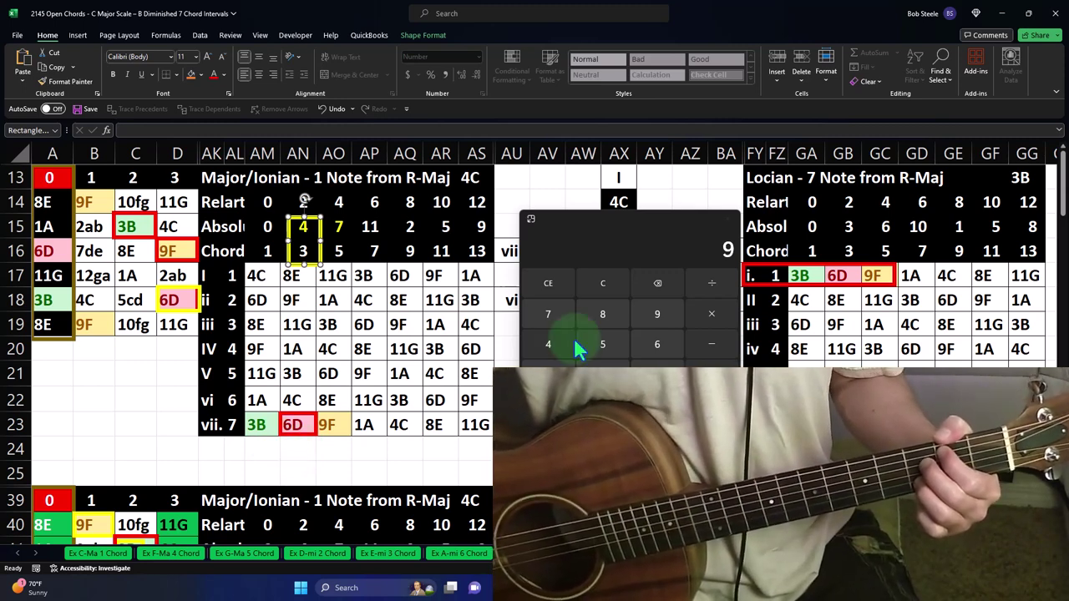
Clear Calculator and count 3 + 3 to get 6 semitones
click(608, 282)
key(3)
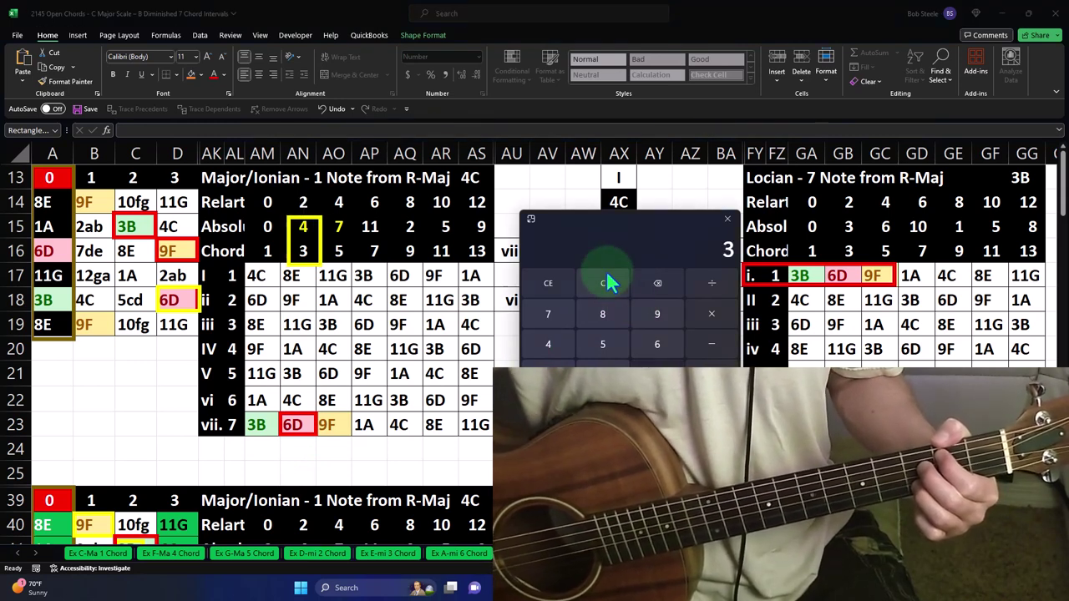
key(Escape)
text(6)
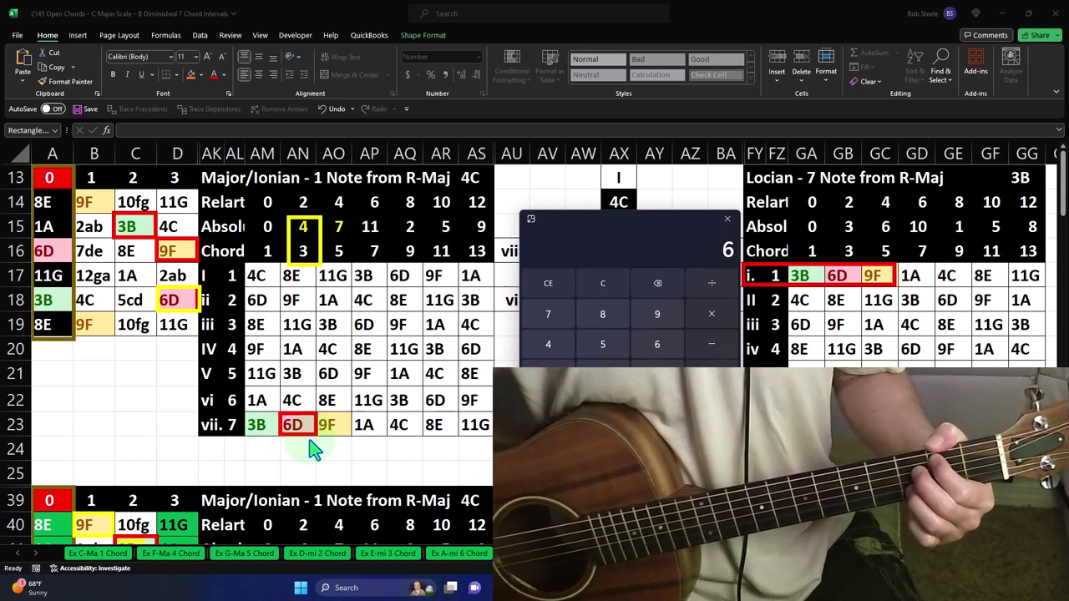
click(620, 228)
Close Calculator and move the frames to 9F at B14, 9F in row vii, and the 7/5 column AO
drag(619, 222, 633, 226)
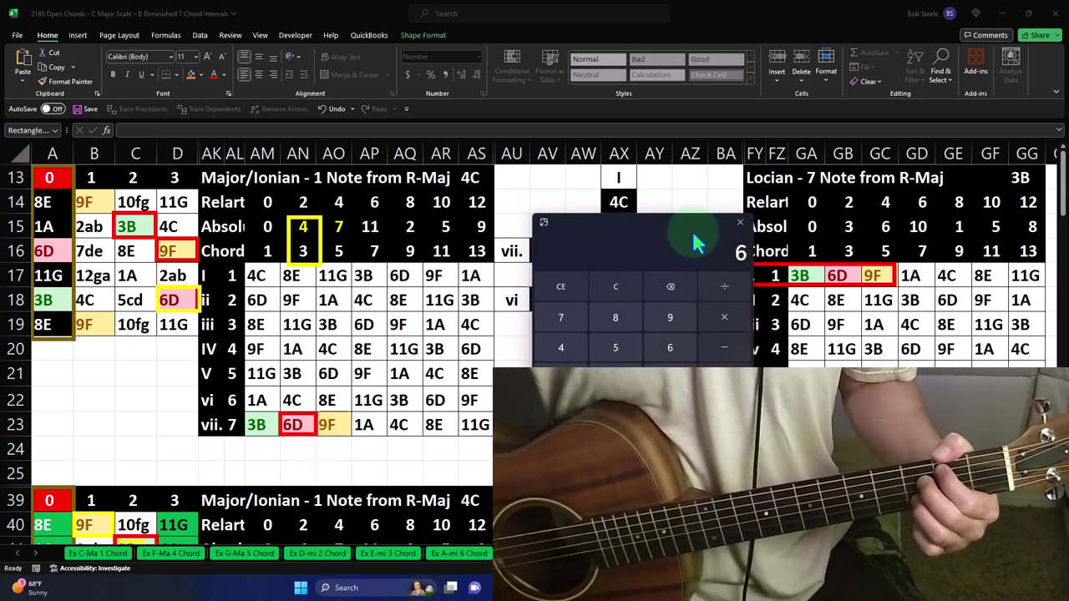
click(740, 222)
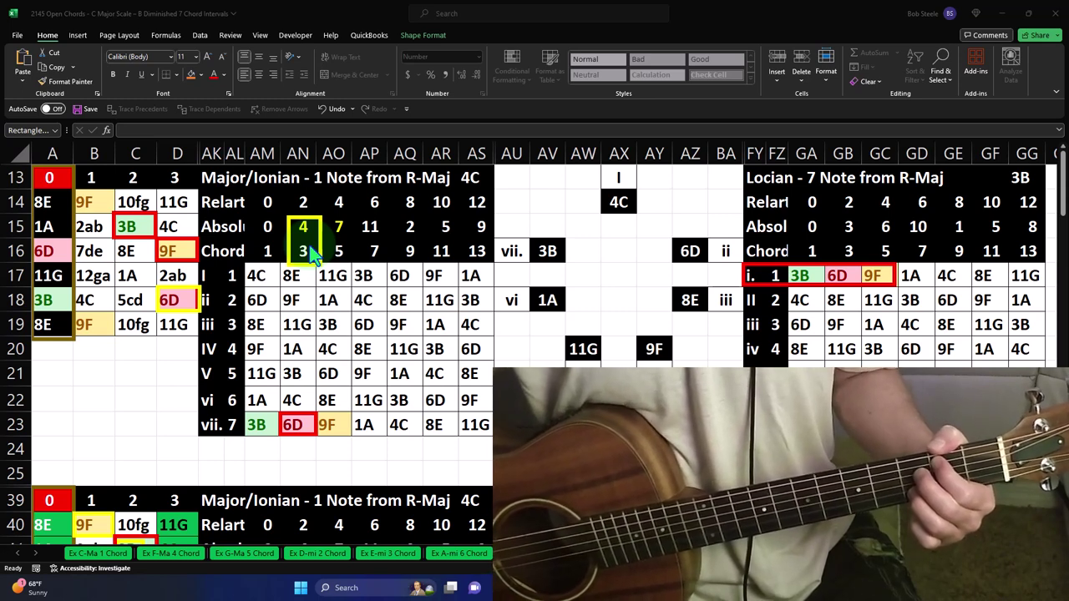
click(261, 276)
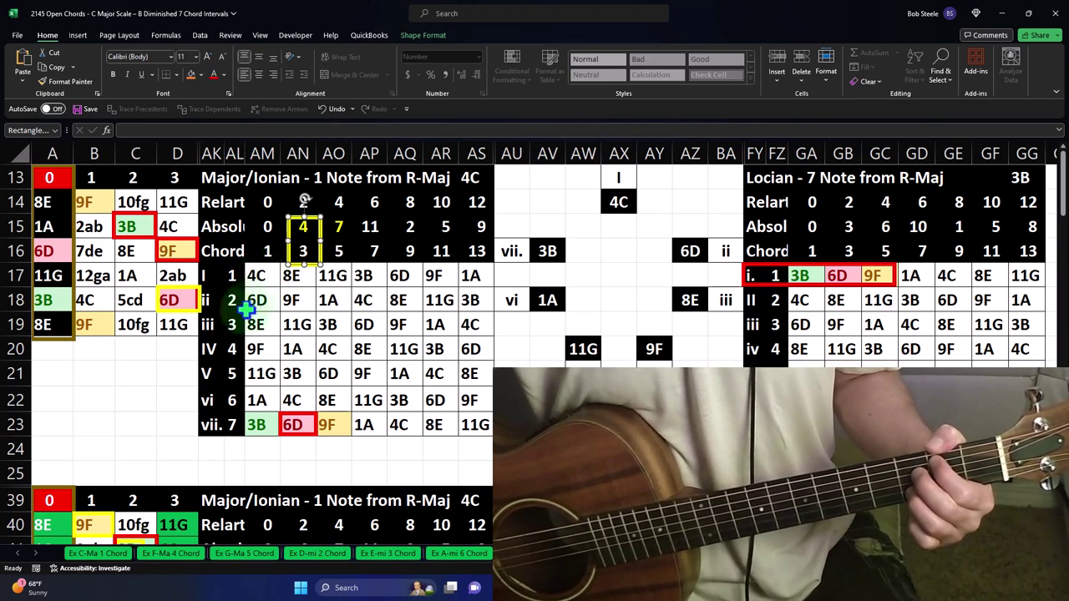
click(199, 302)
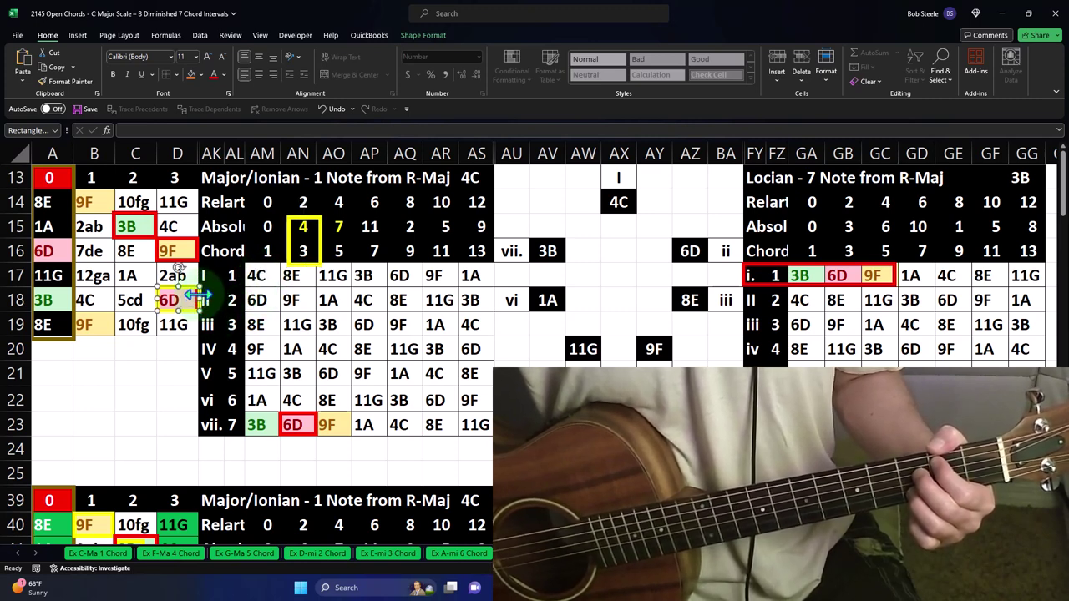
drag(199, 302, 115, 199)
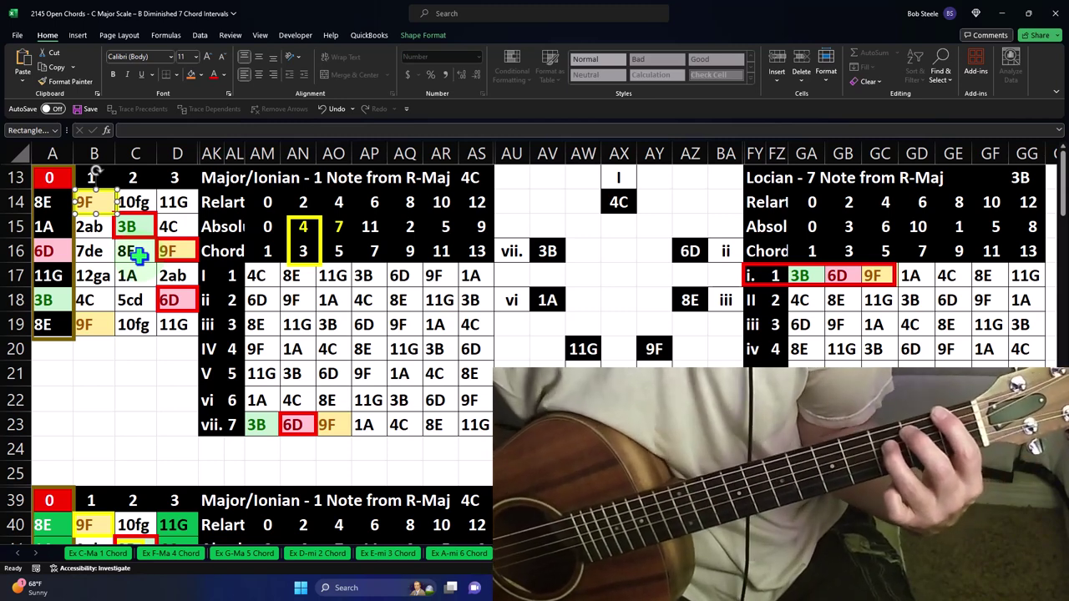
drag(138, 256, 349, 420)
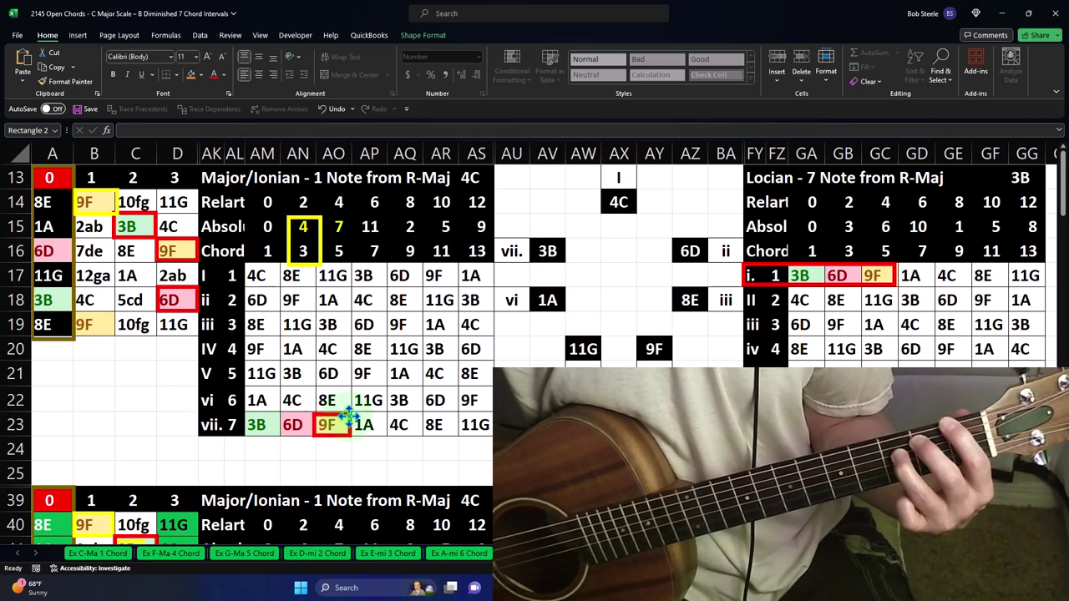
drag(321, 229, 347, 227)
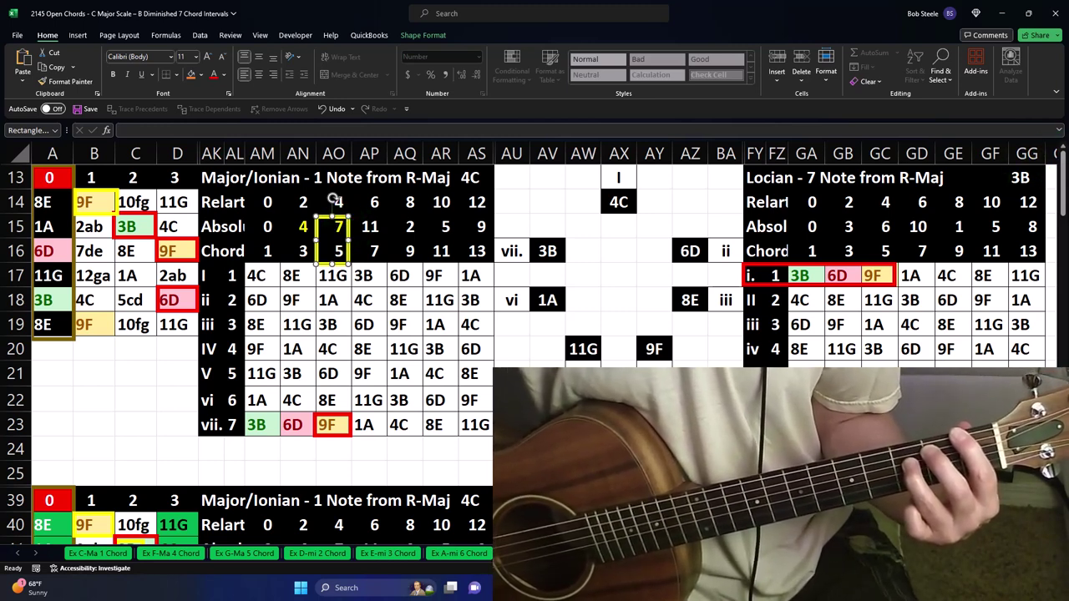
Reopen Calculator beside the chart, count 3 + 3 + 3 to 9, and select the notes down column AO
key(XF86Calculator)
drag(777, 234, 603, 233)
click(594, 269)
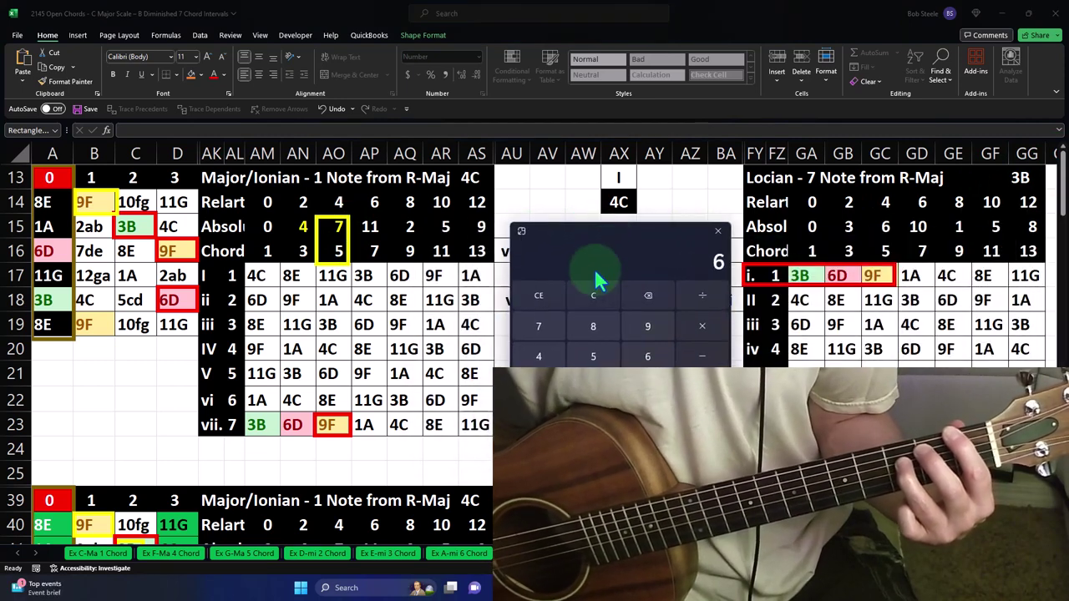
click(595, 294)
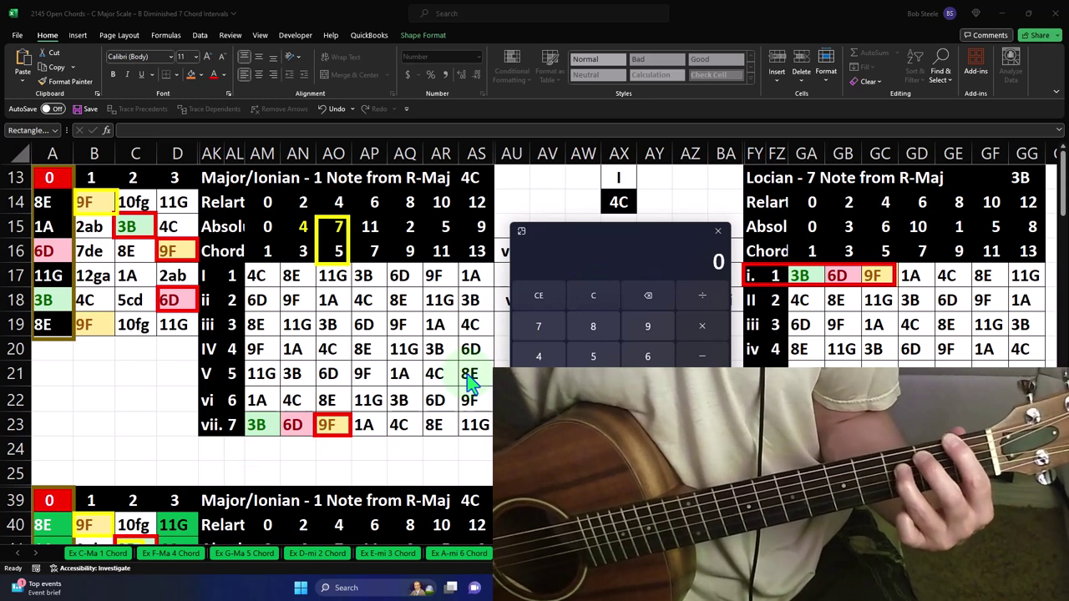
key(3)
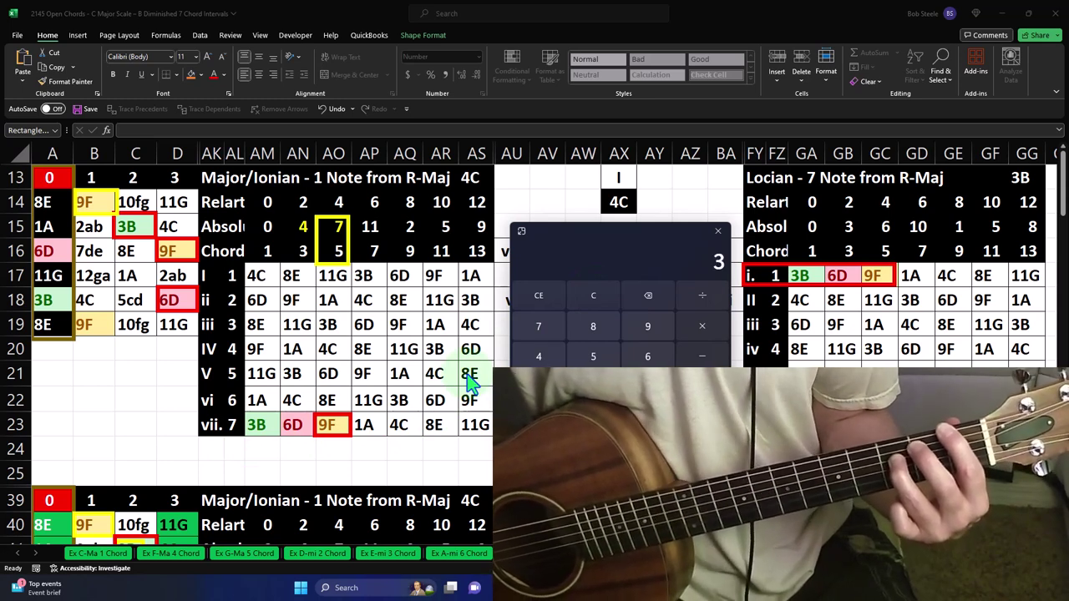
key(Return)
key(Return)
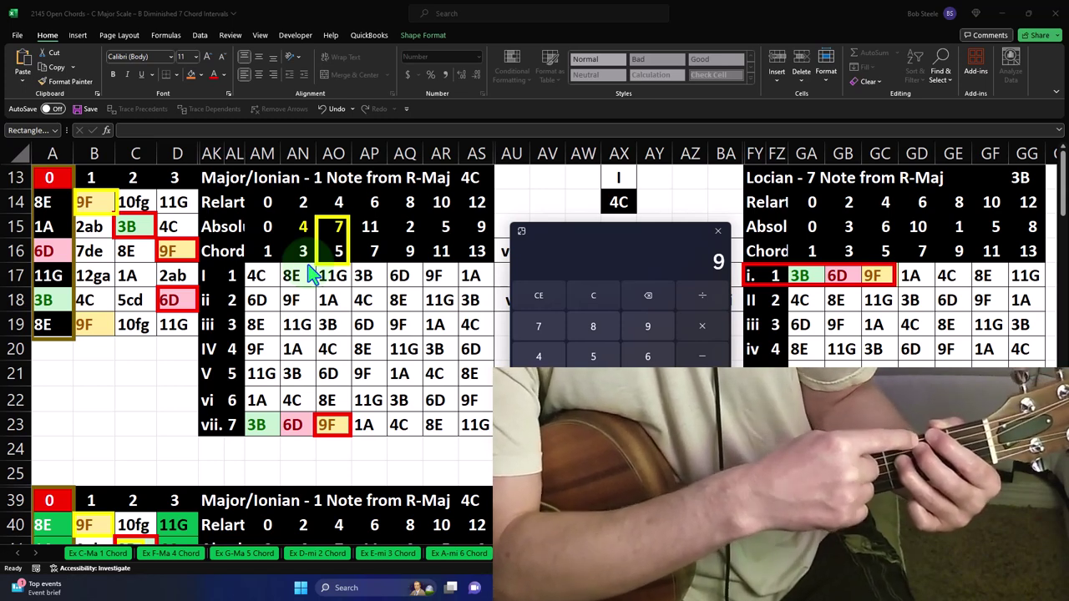
drag(338, 278, 328, 398)
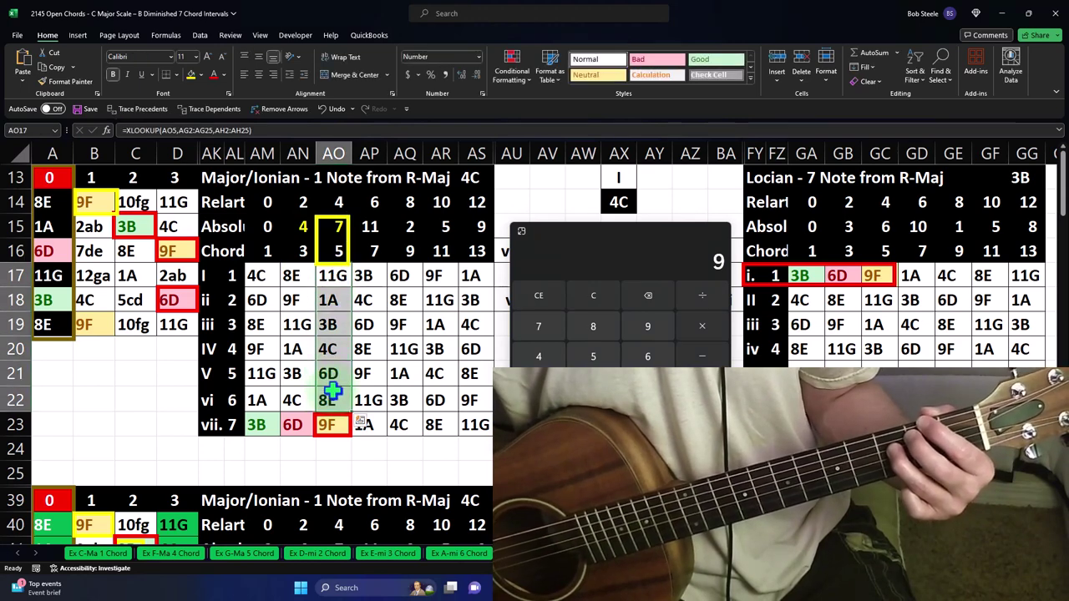
Select 9F at AO23, then draw a small rectangle over B21:B22 below the fret grid
click(333, 424)
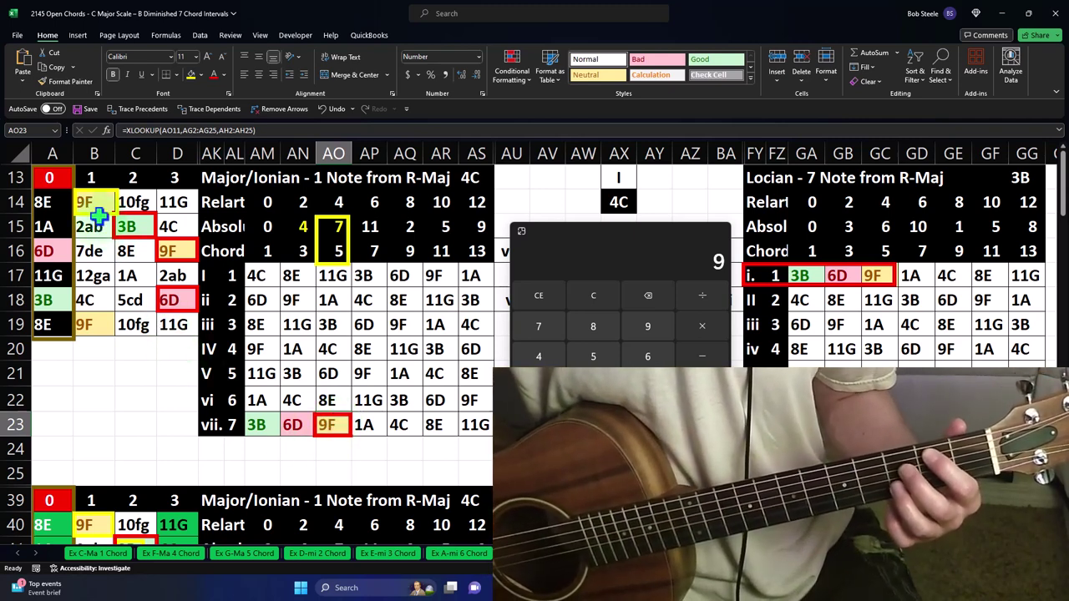
drag(83, 374, 130, 400)
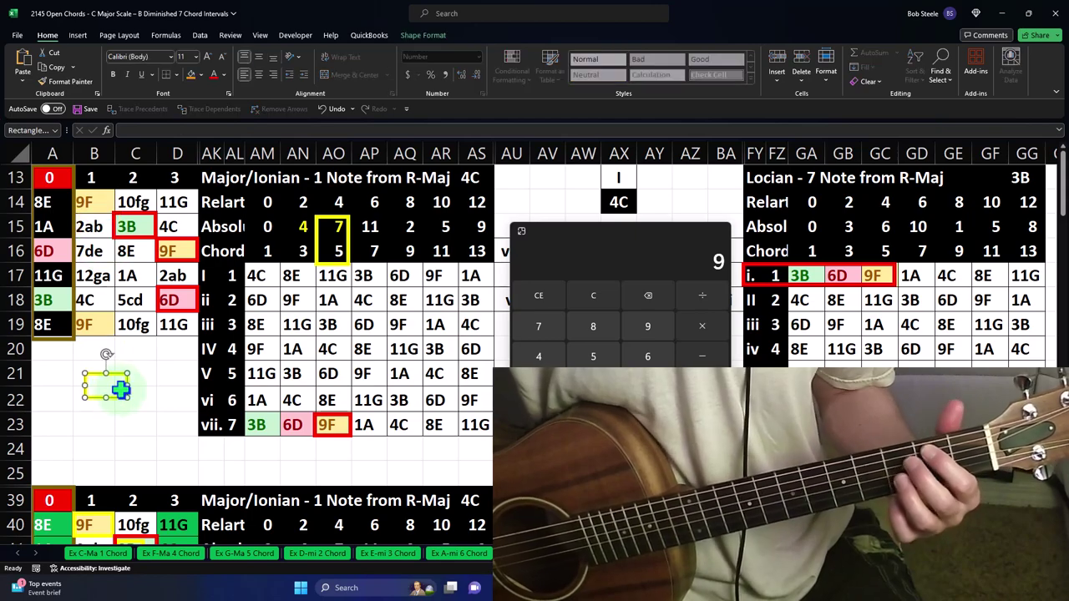
Scroll down to rows 65–93, close Calculator, and move the yellow frame from C69 onto 11G at A69
scroll(120, 390, down, 10)
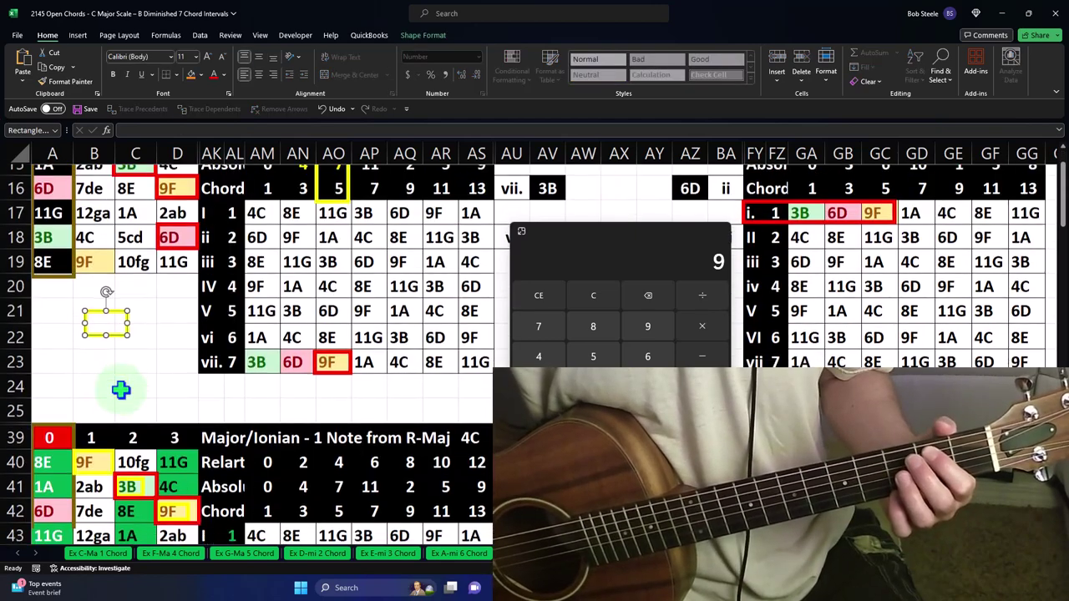
scroll(119, 390, down, 7)
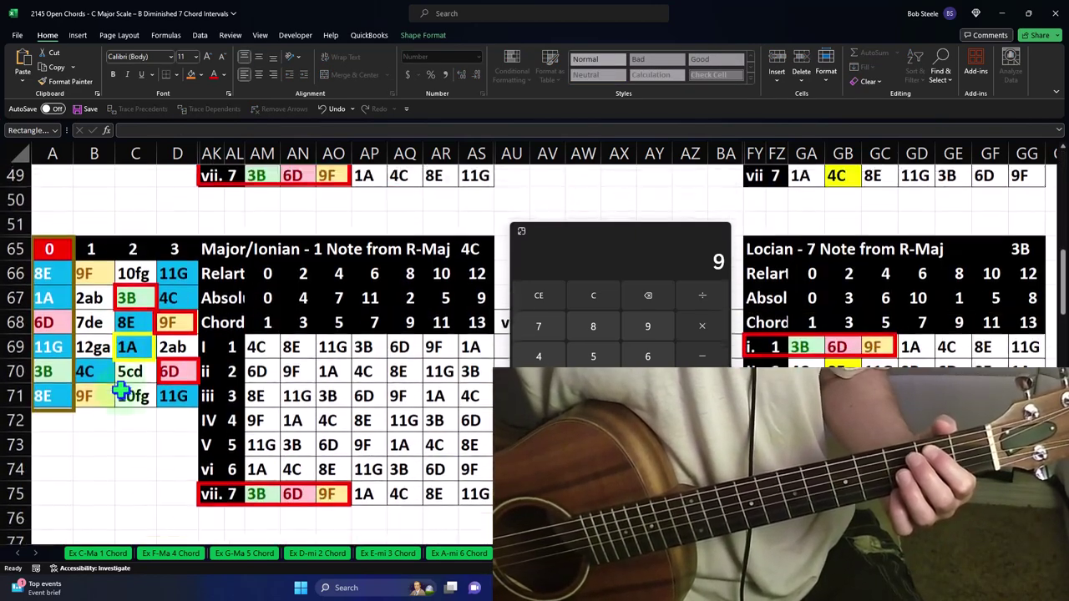
key(alt+F4)
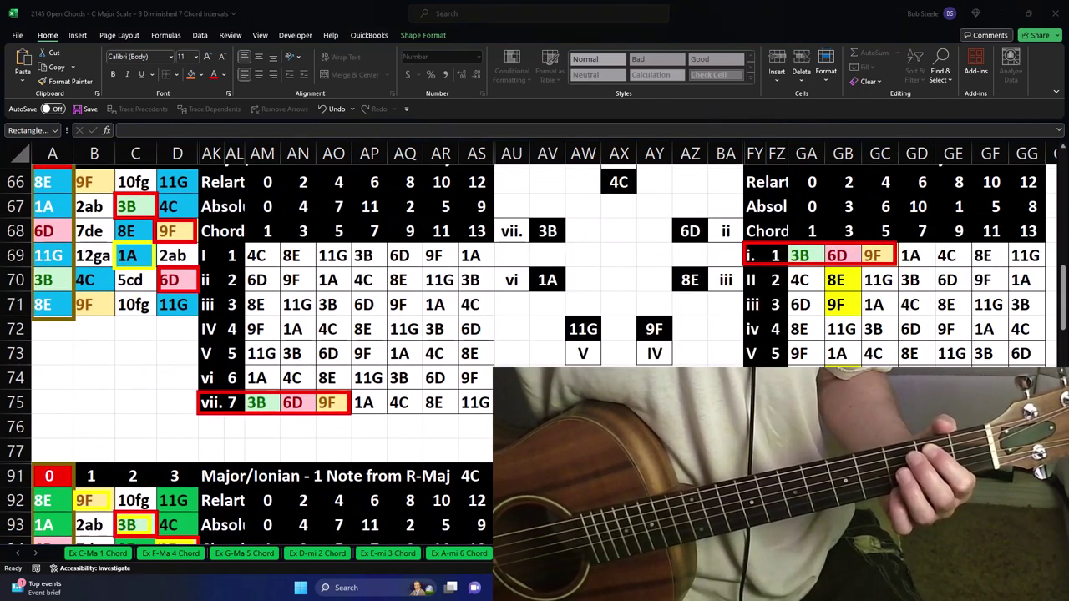
click(1060, 157)
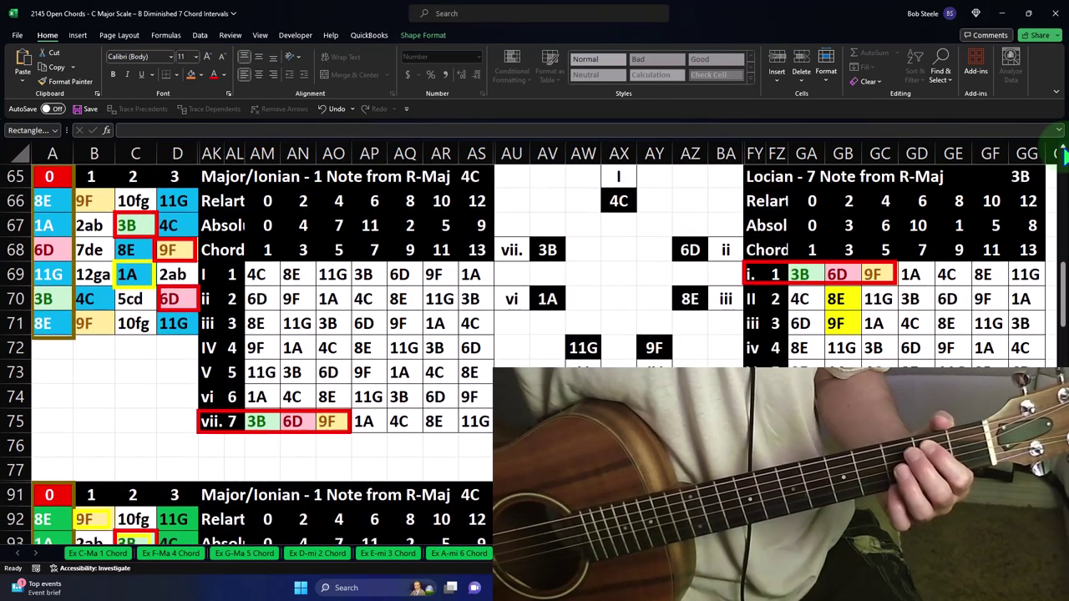
click(137, 287)
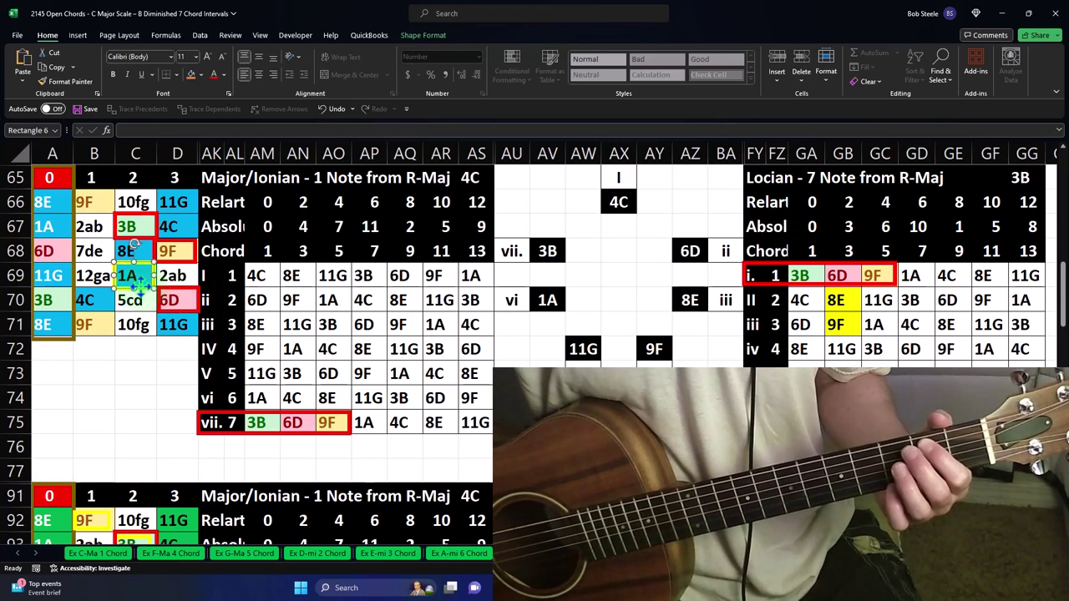
drag(137, 287, 136, 381)
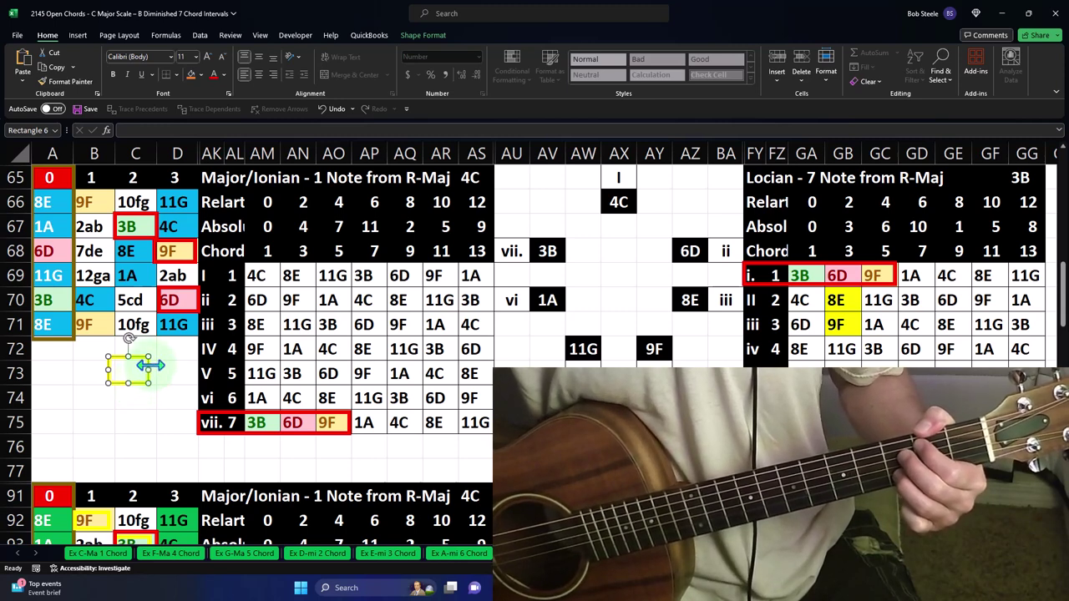
drag(148, 362, 75, 275)
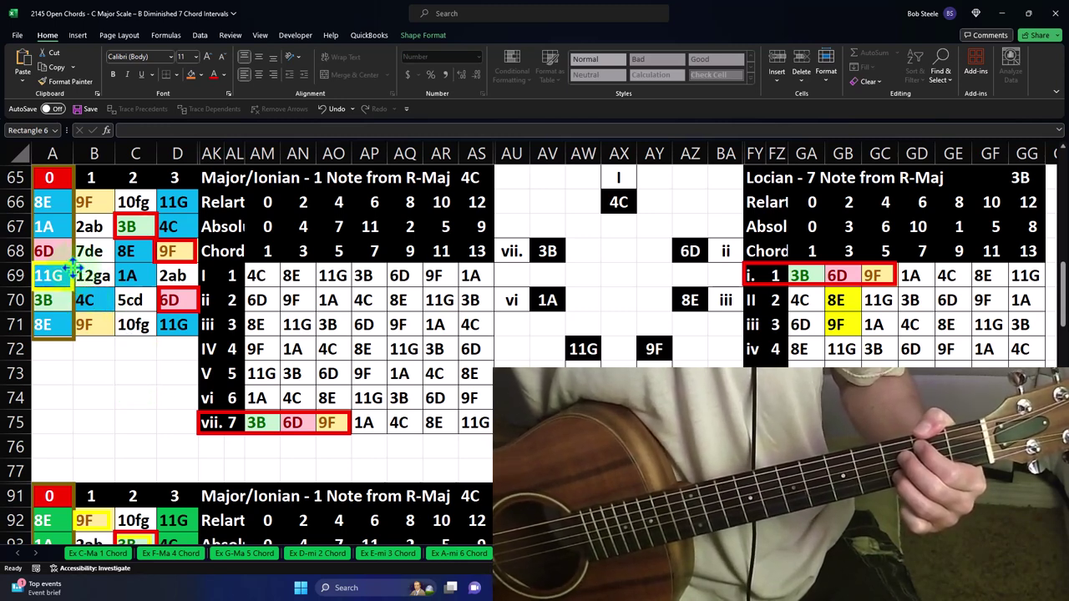
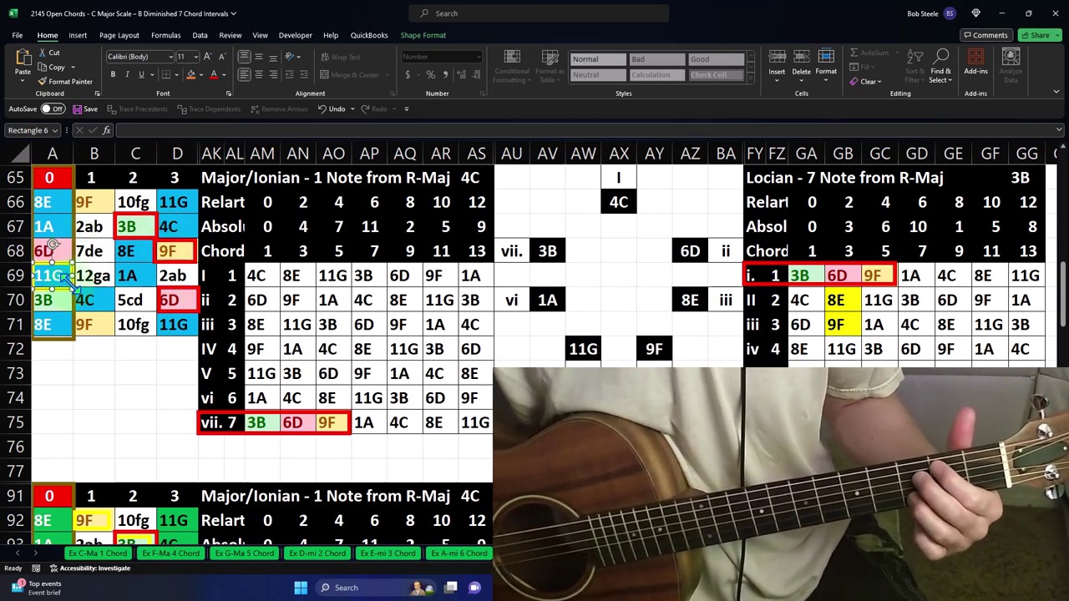
Move the yellow outline down around 11G in row 75, undoing an accidental paste
drag(73, 271, 434, 441)
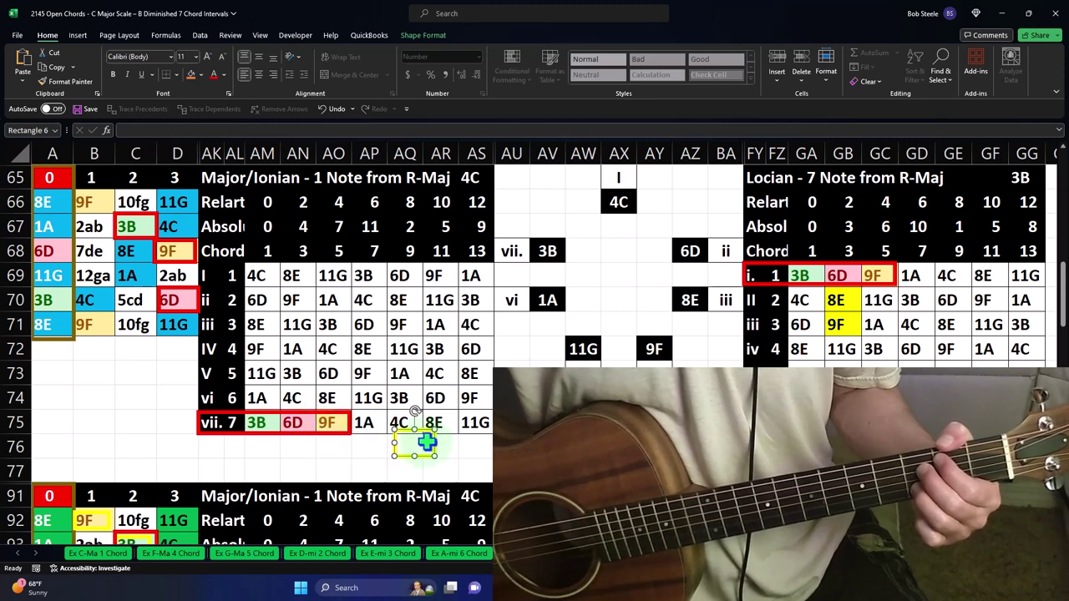
drag(432, 434, 489, 416)
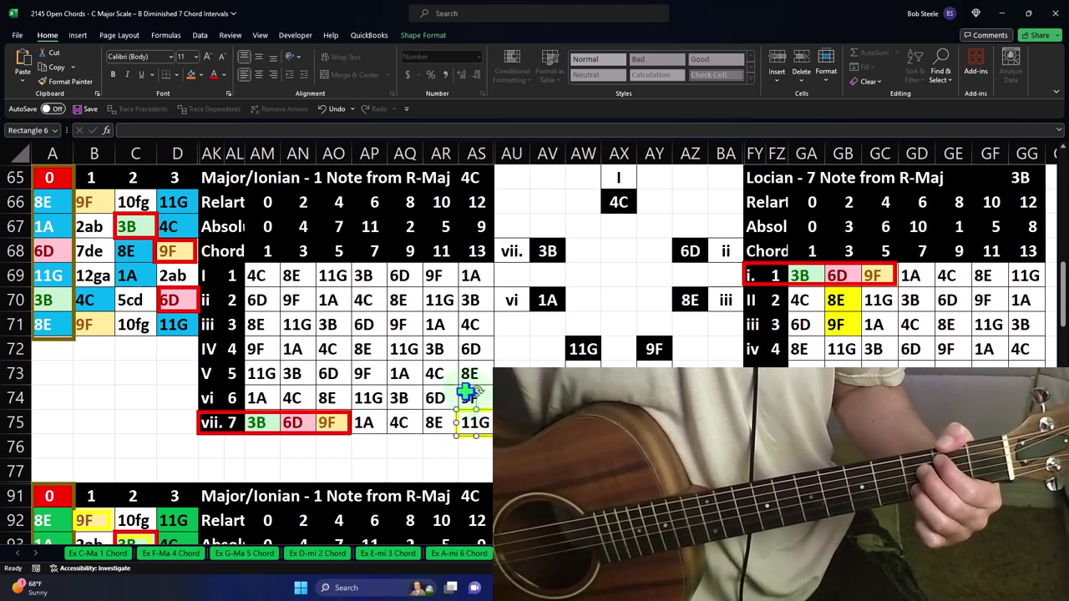
key(Escape)
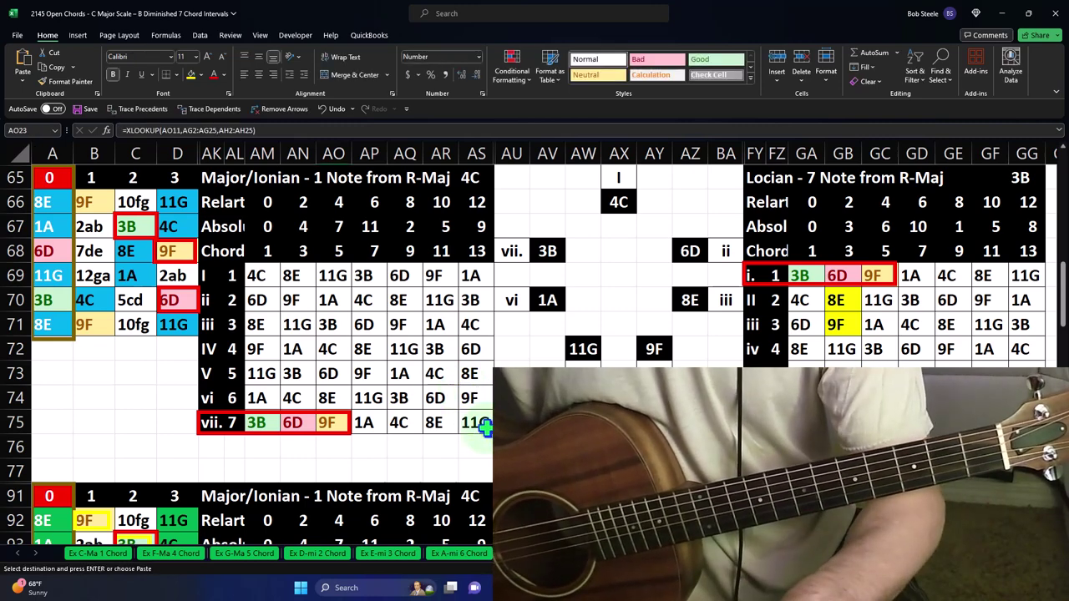
key(ctrl+v)
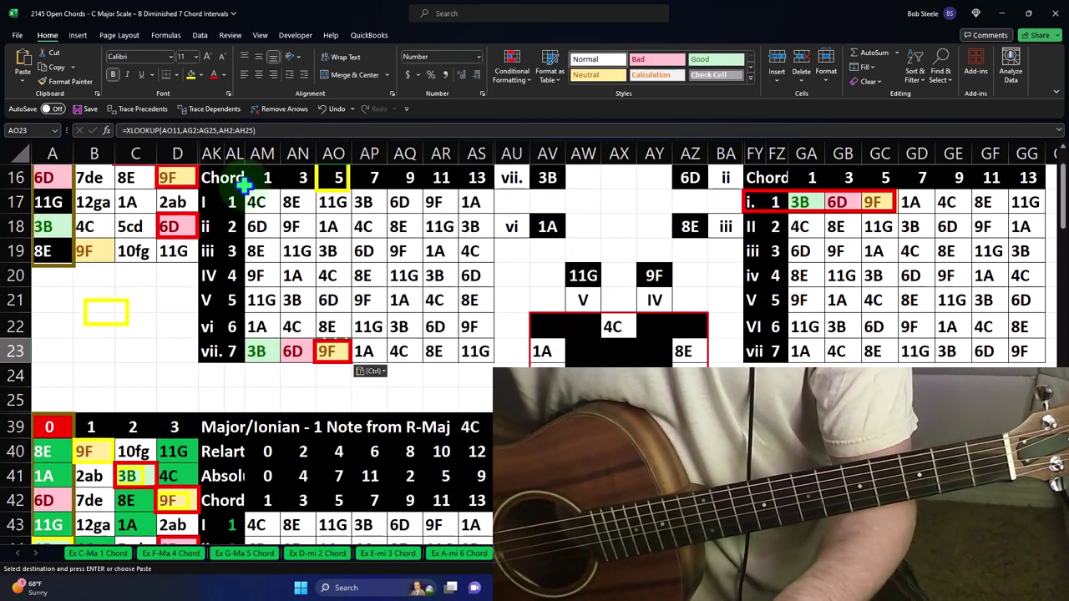
click(327, 110)
click(288, 378)
scroll(288, 379, down, 10)
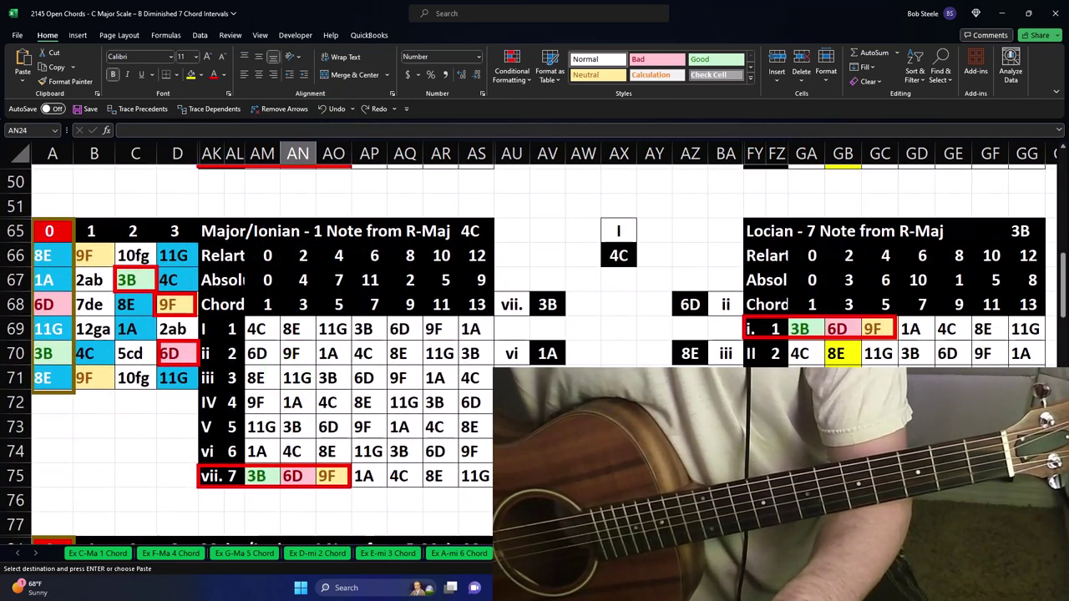
scroll(298, 378, down, 3)
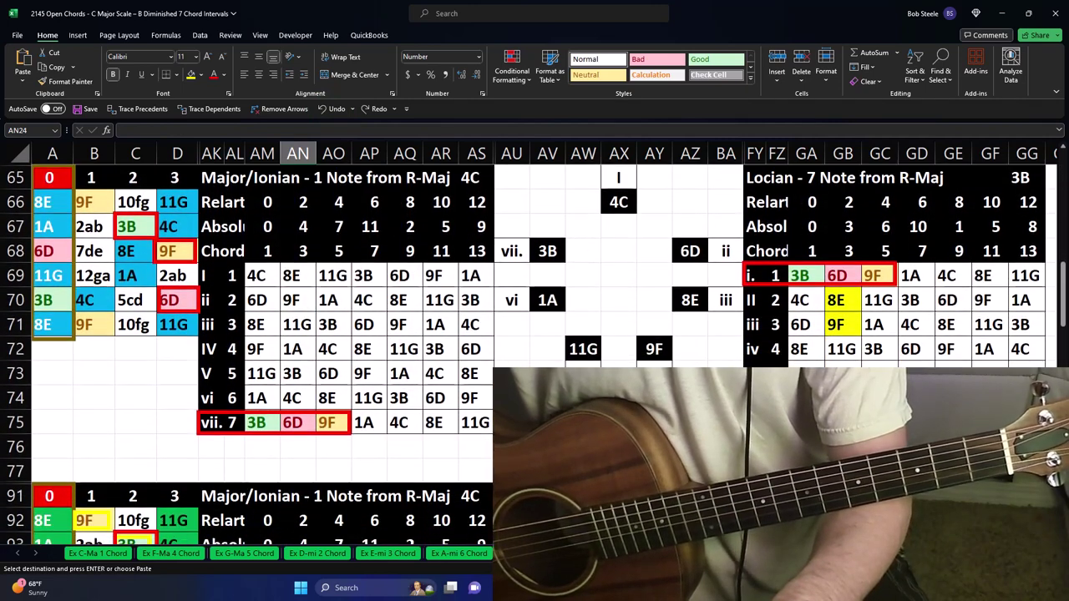
click(547, 446)
Copy the red outline onto 11G in AS75, recolour it yellow and fit it to the cell
click(334, 431)
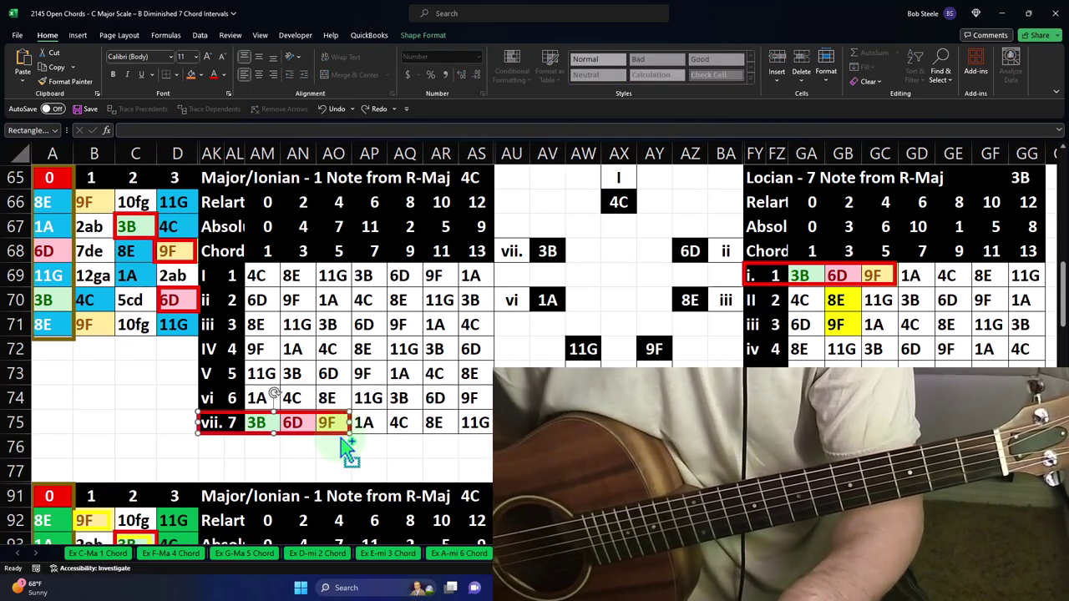
drag(346, 436, 422, 391)
key(Escape)
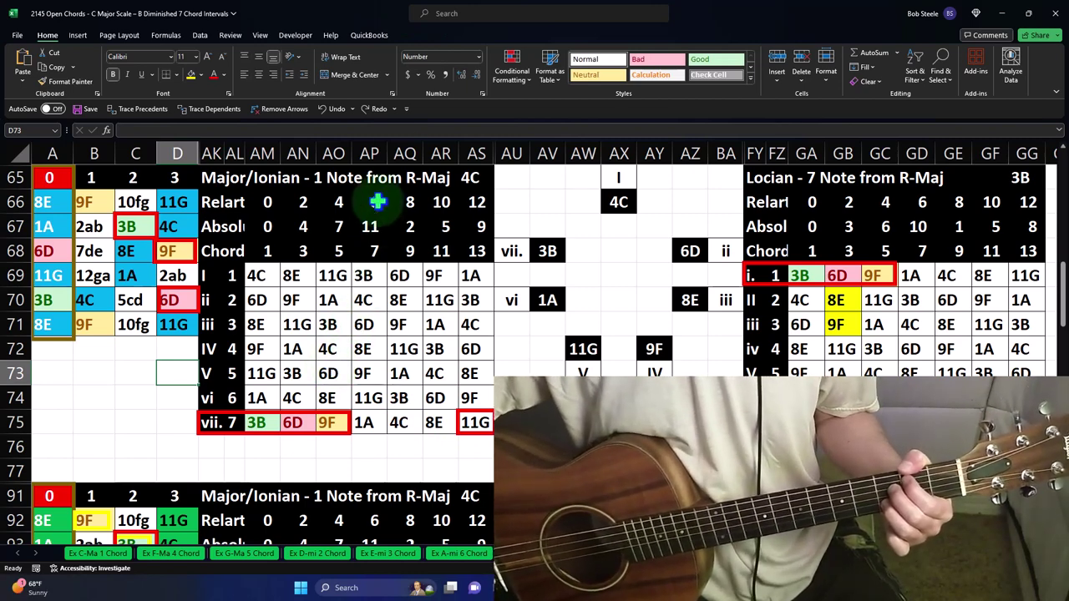
click(491, 420)
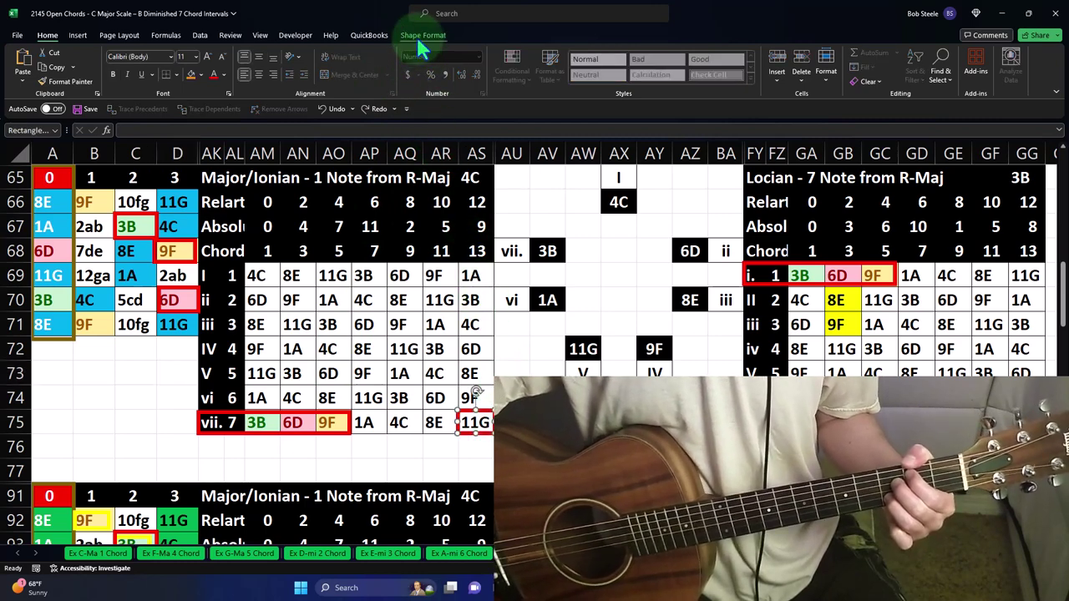
click(423, 35)
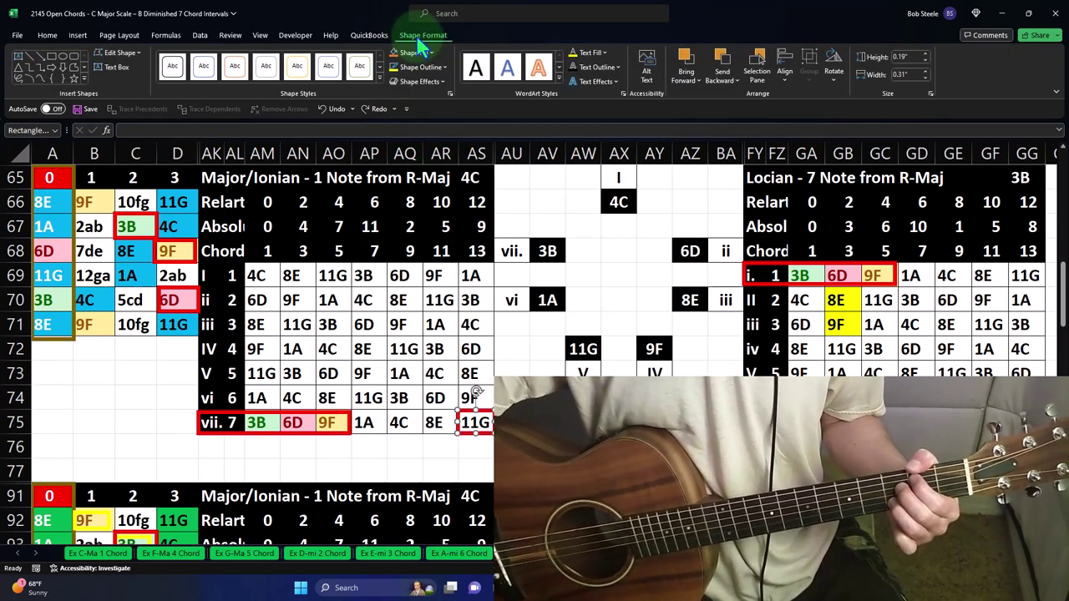
click(445, 77)
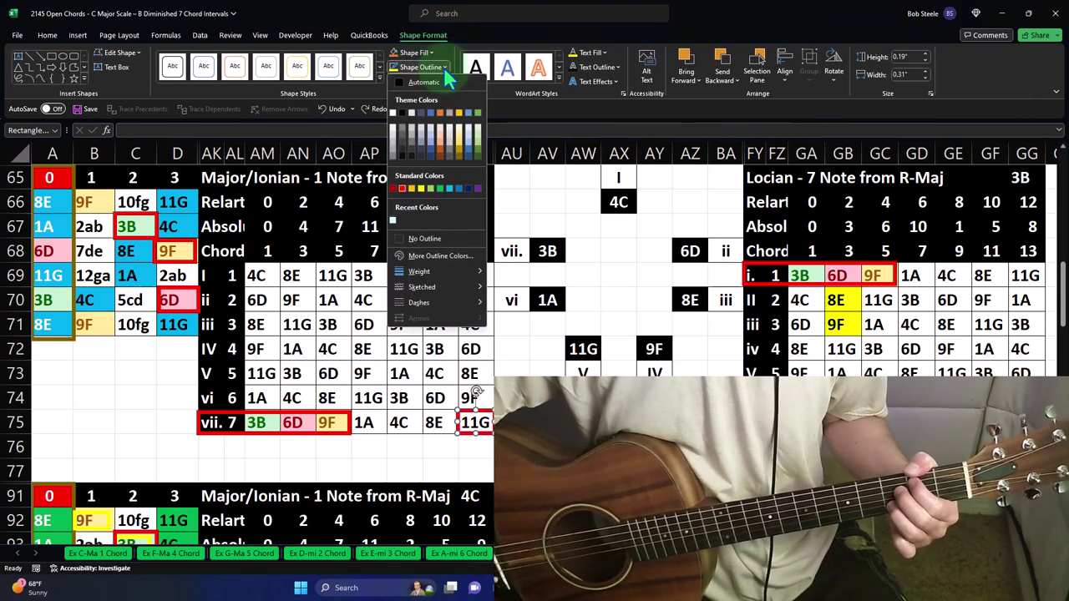
click(426, 196)
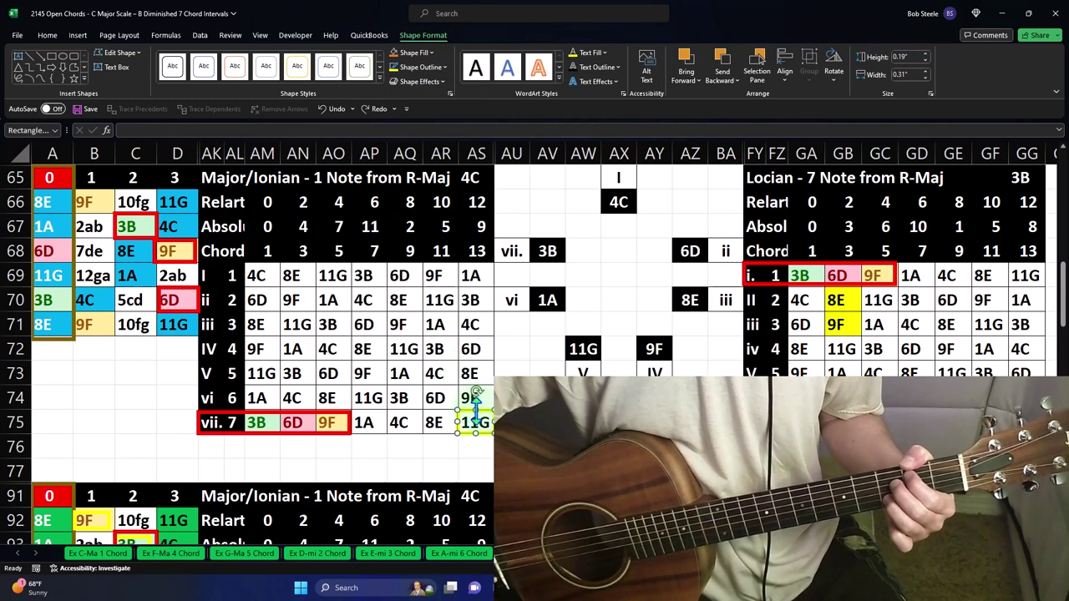
drag(474, 411, 62, 285)
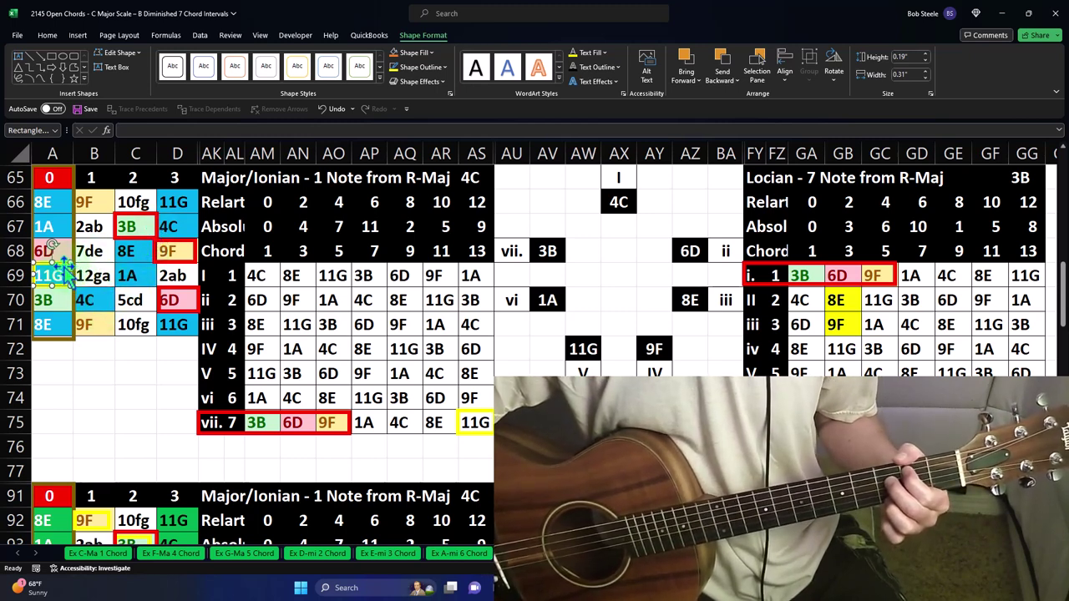
Add a spare red outline below the key and move the yellow outline from 11G to 1A
click(64, 217)
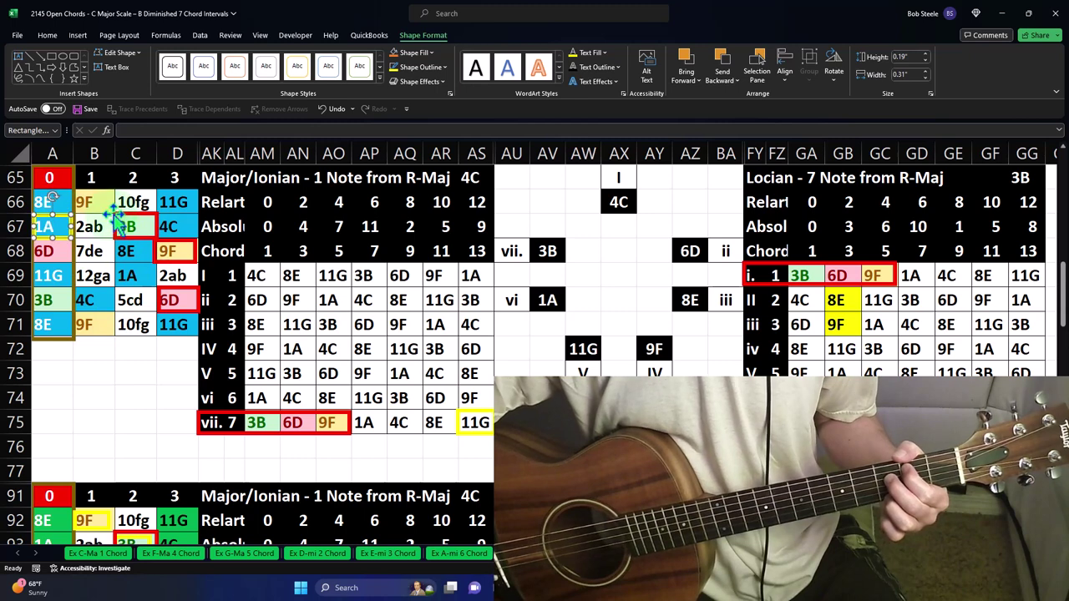
drag(117, 219, 114, 373)
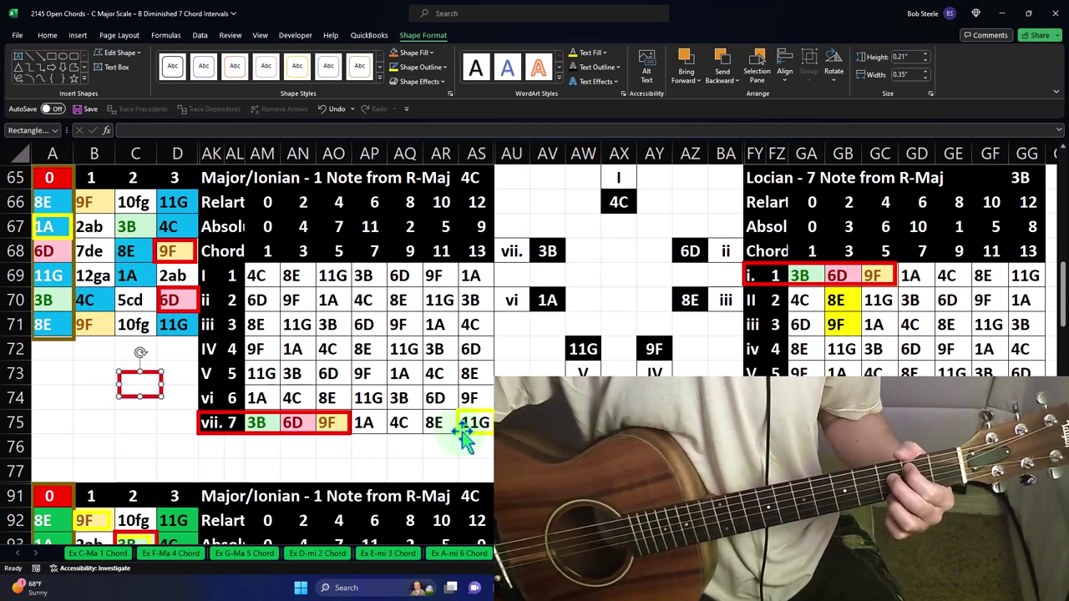
drag(466, 434, 359, 427)
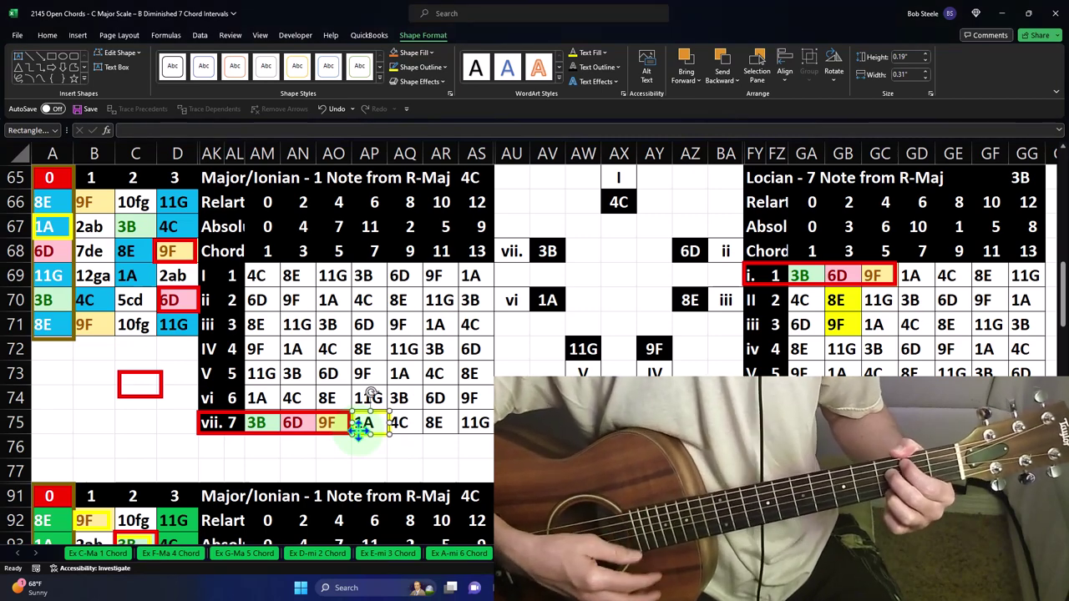
click(357, 453)
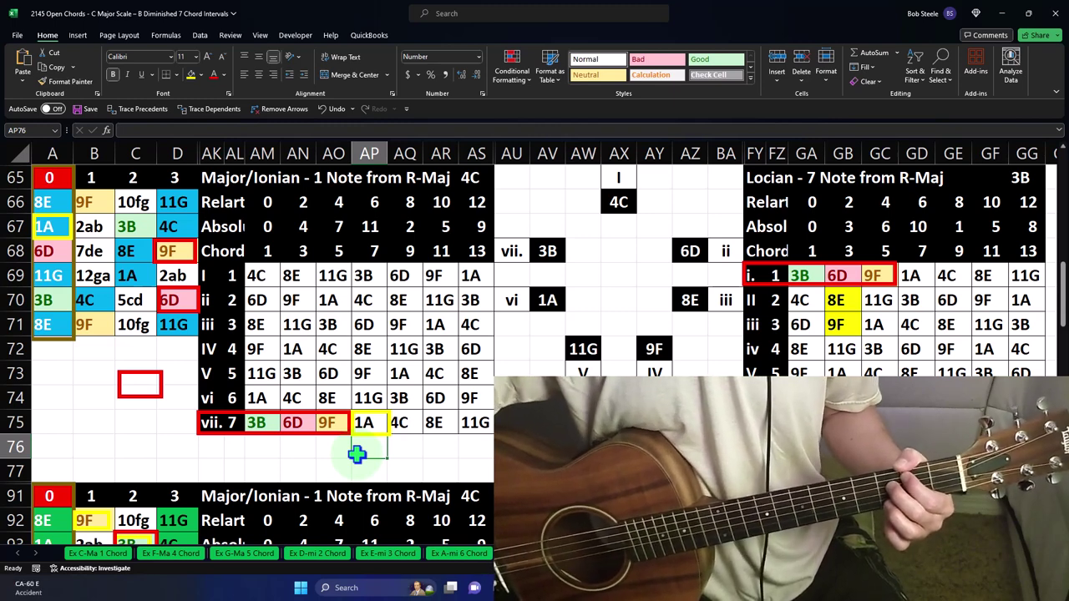
Review chord degrees 1, 3, 5 and chord labels I–V, then select interval 4 in AN67
drag(275, 255, 322, 257)
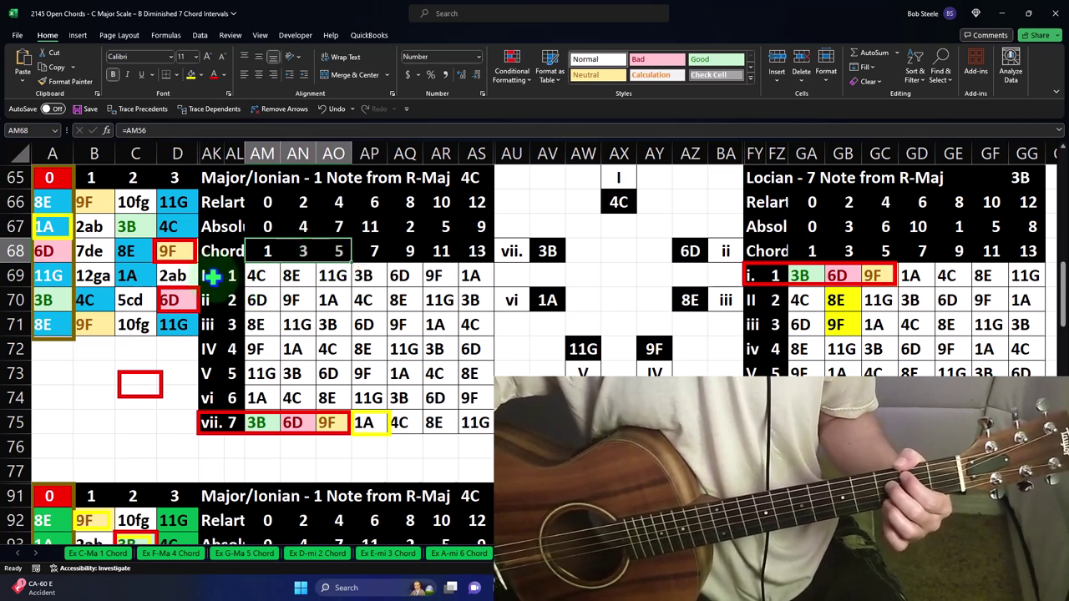
drag(214, 277, 216, 383)
click(219, 322)
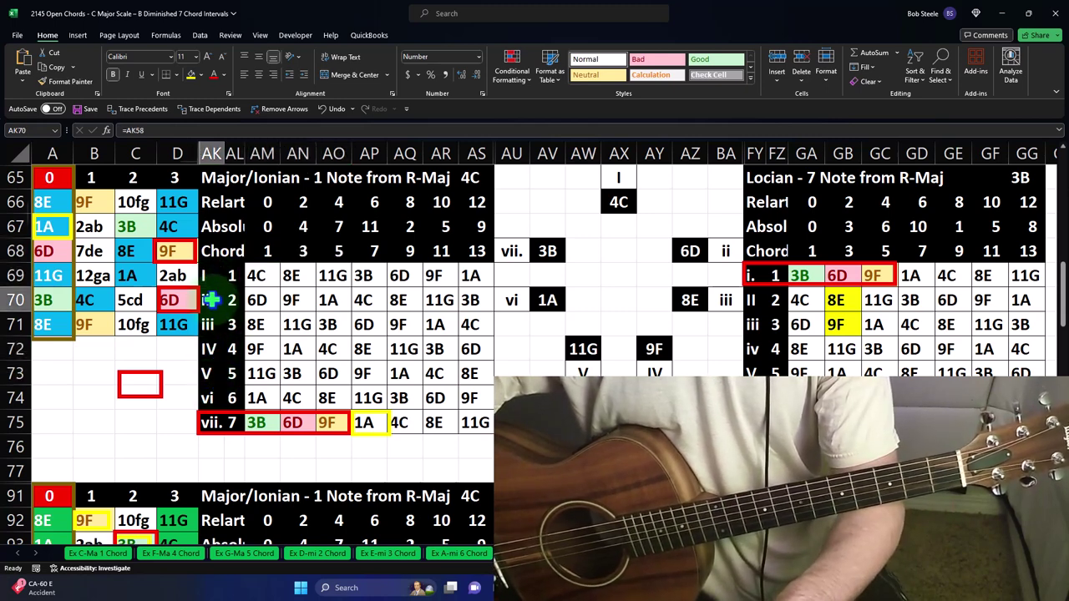
click(209, 395)
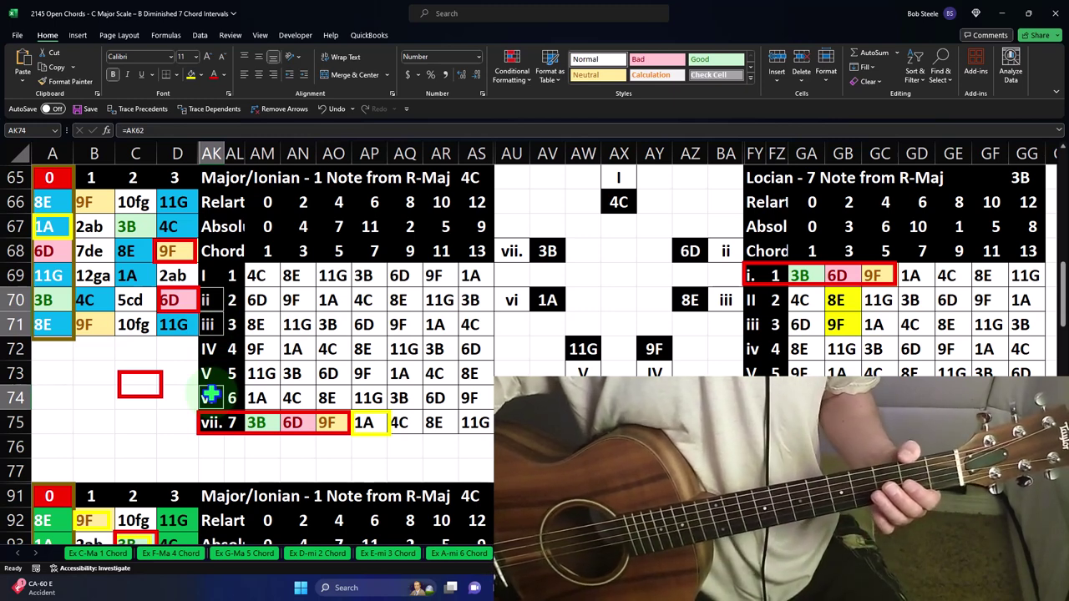
click(303, 224)
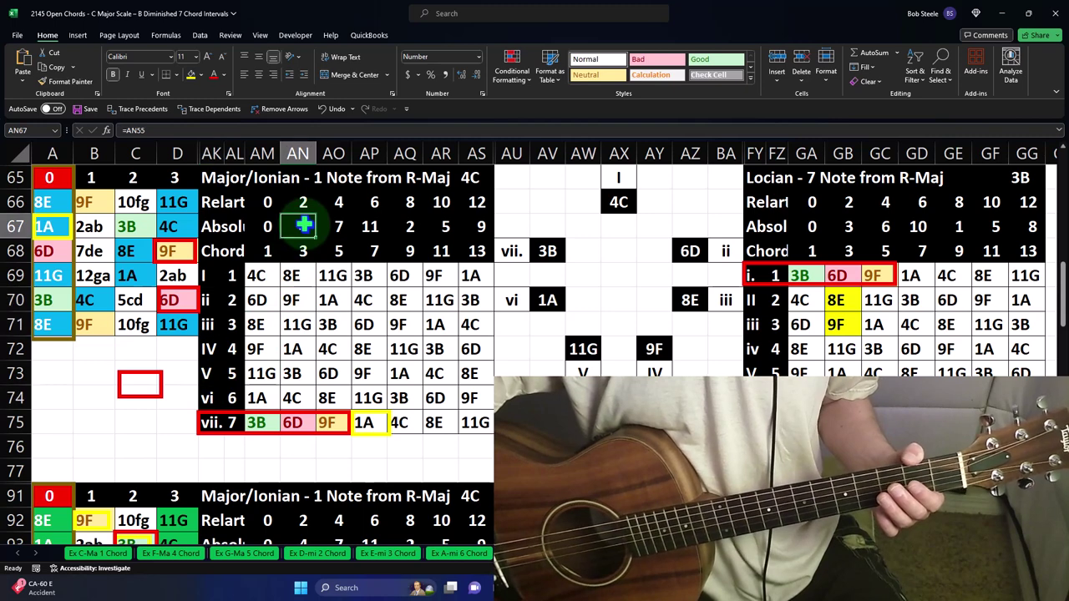
Make the absolute interval 4 in AN67 yellow using the Standard yellow font colour
click(224, 75)
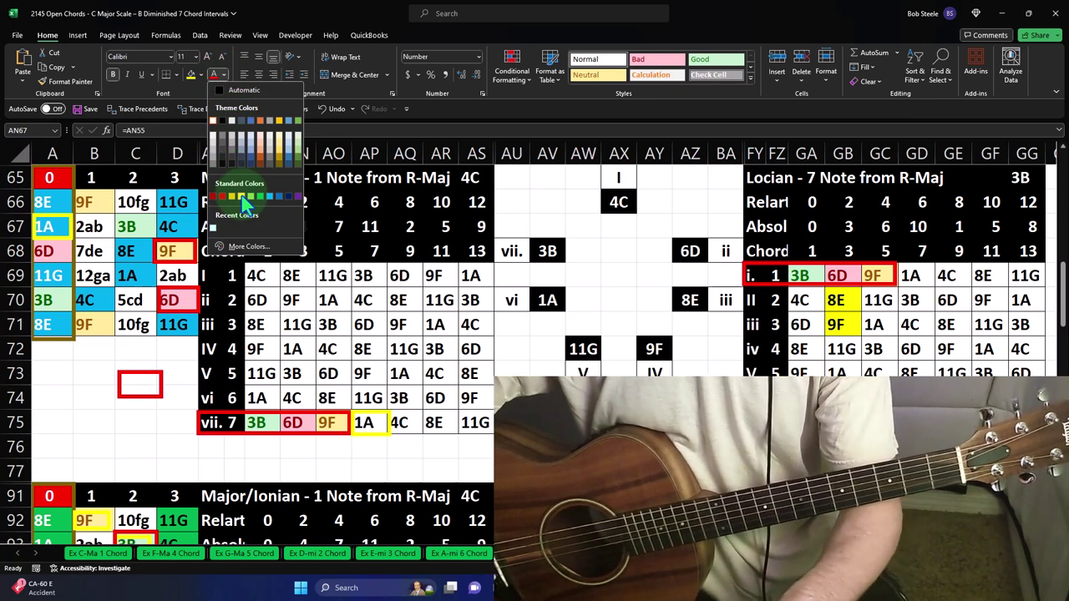
click(279, 342)
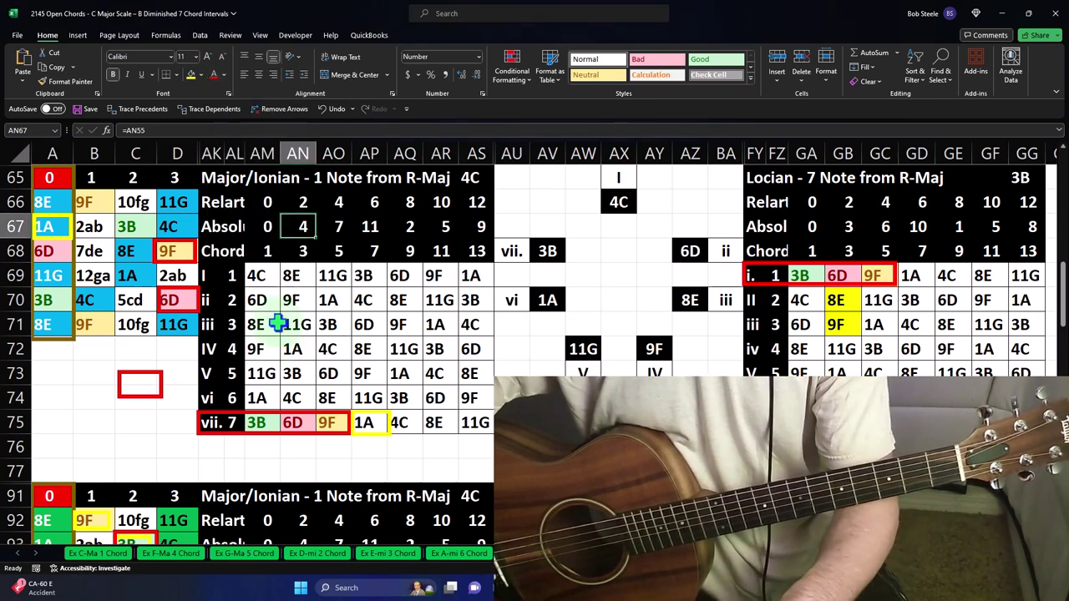
click(223, 74)
click(242, 198)
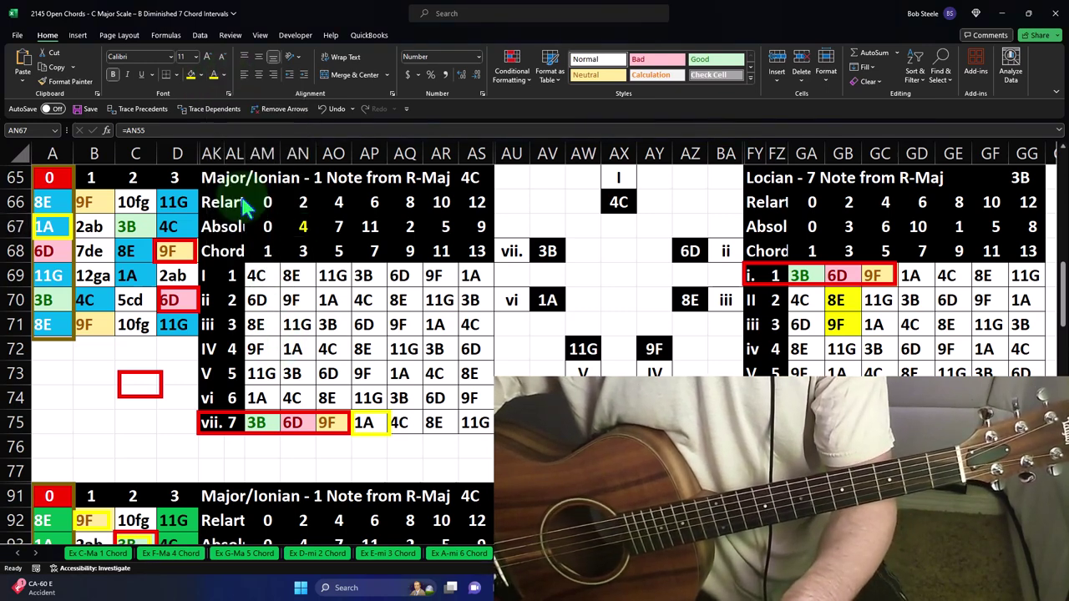
click(73, 226)
Frame the 4 and 3 in AN67:AN68 with a yellow outline copy, then compare AP–AS values
drag(74, 226, 304, 261)
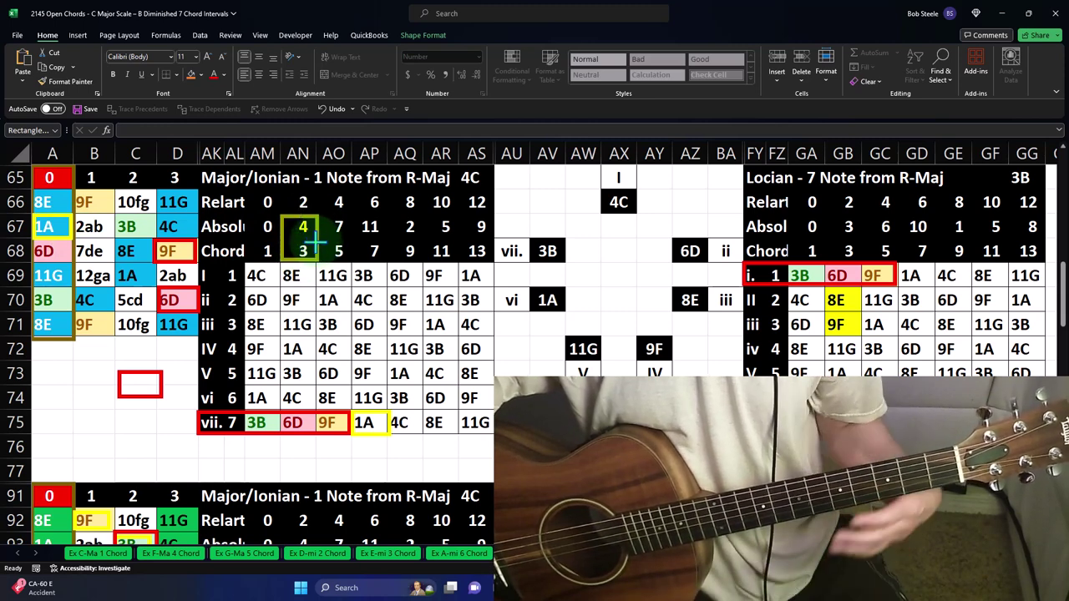
drag(367, 250, 476, 251)
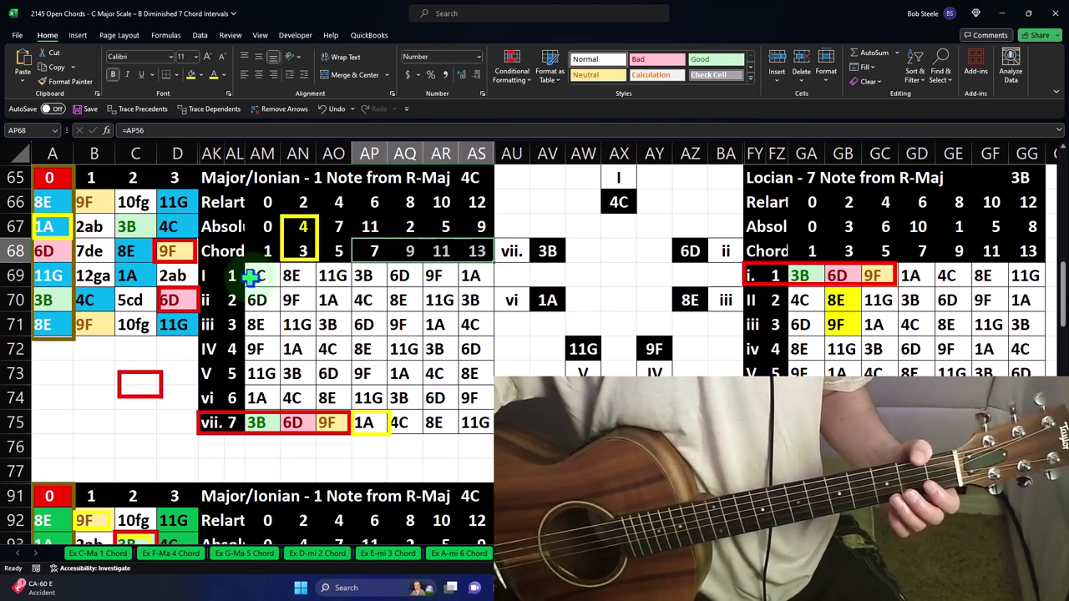
drag(371, 226, 466, 226)
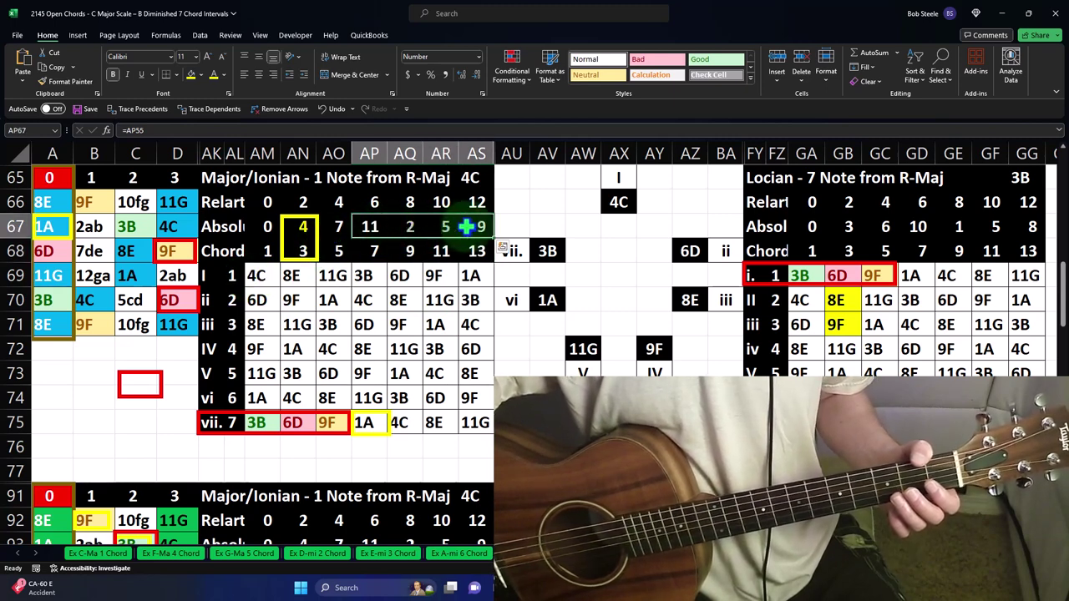
Check the formulas behind degree numbers 2, 6, 1 and 5 in column AL
click(240, 301)
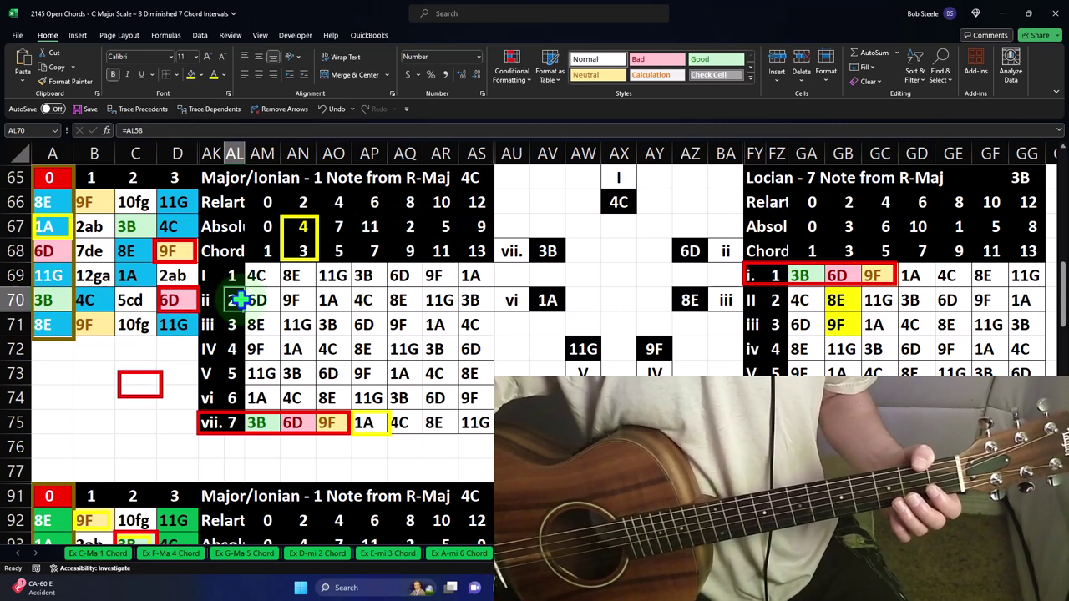
click(238, 397)
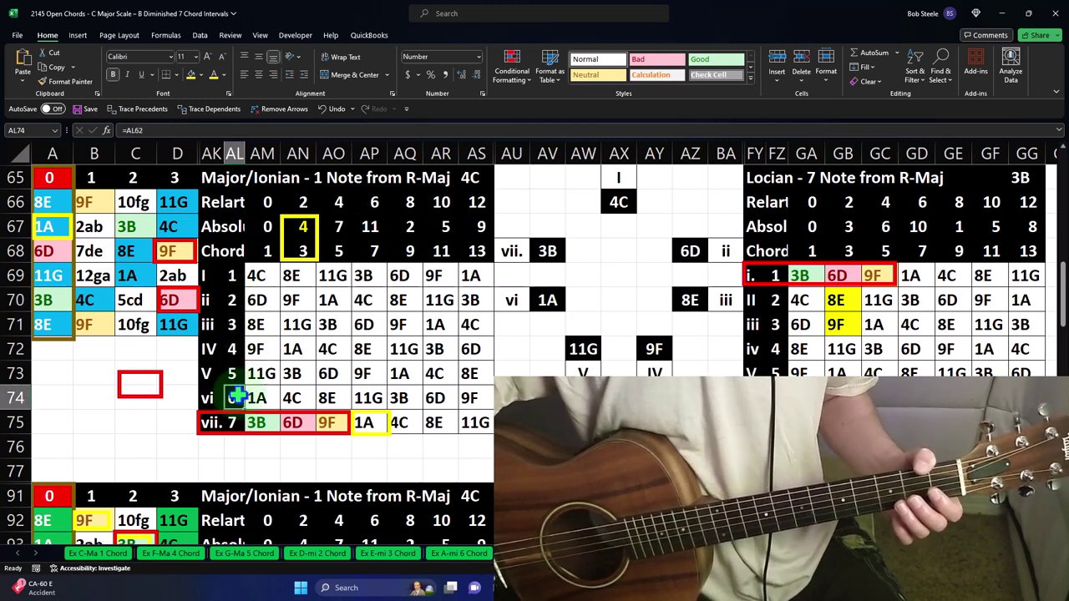
click(238, 276)
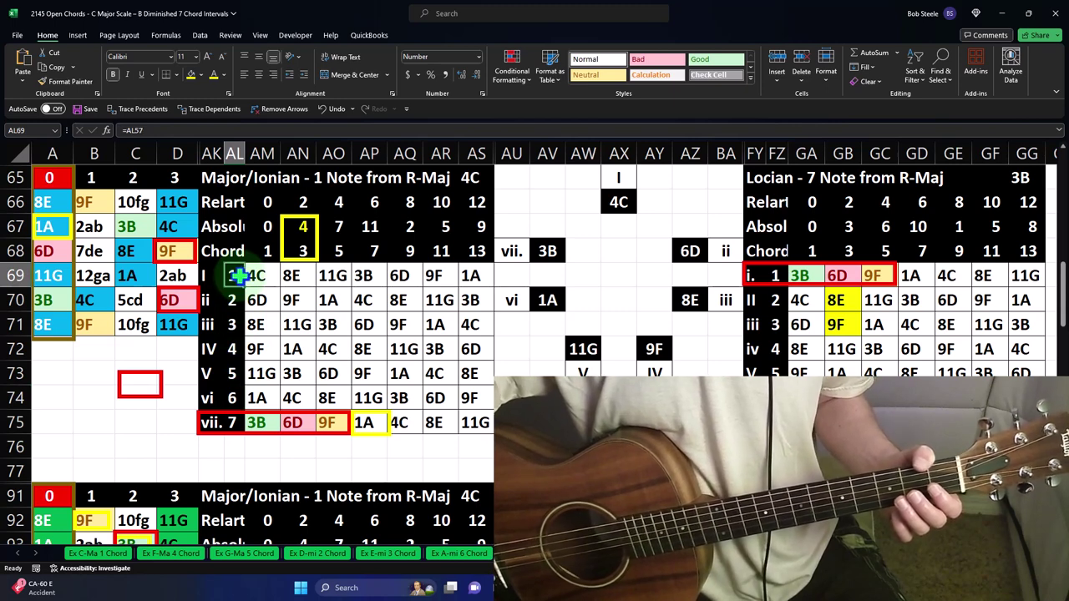
click(232, 378)
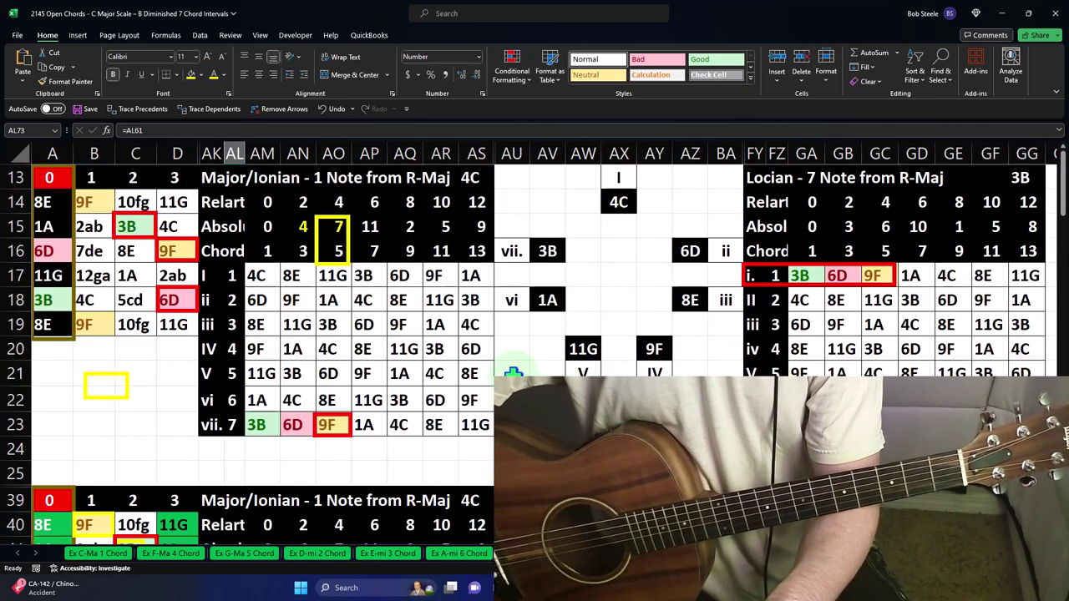
click(268, 250)
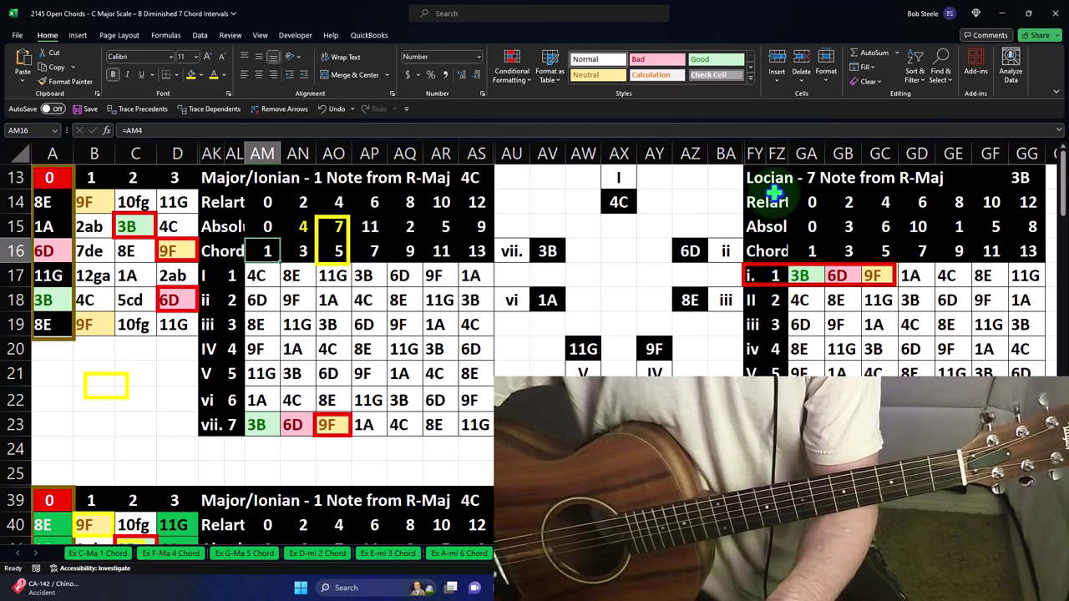
click(779, 276)
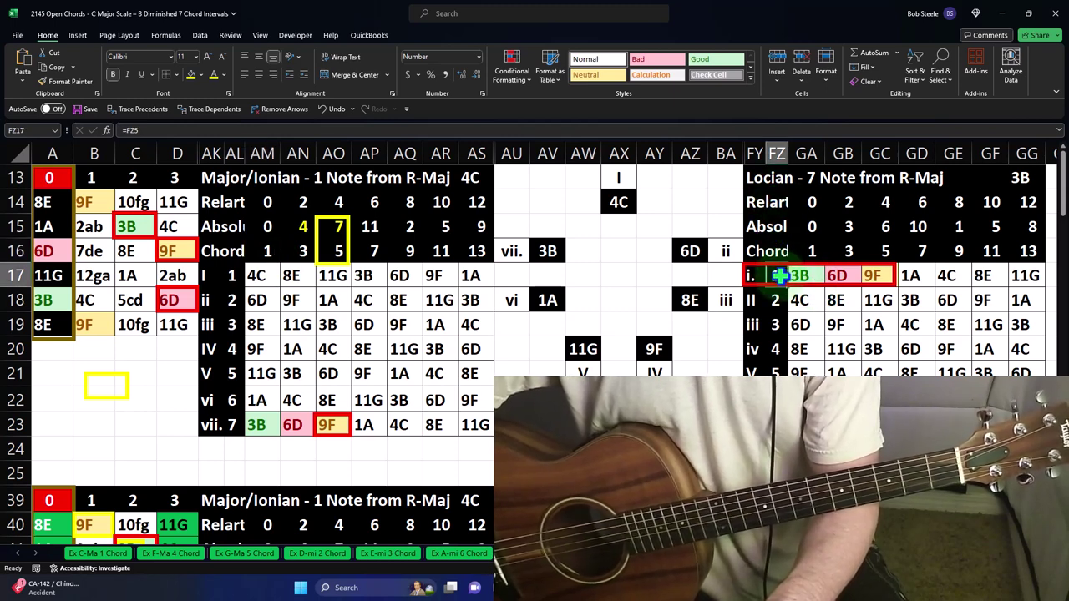
click(776, 325)
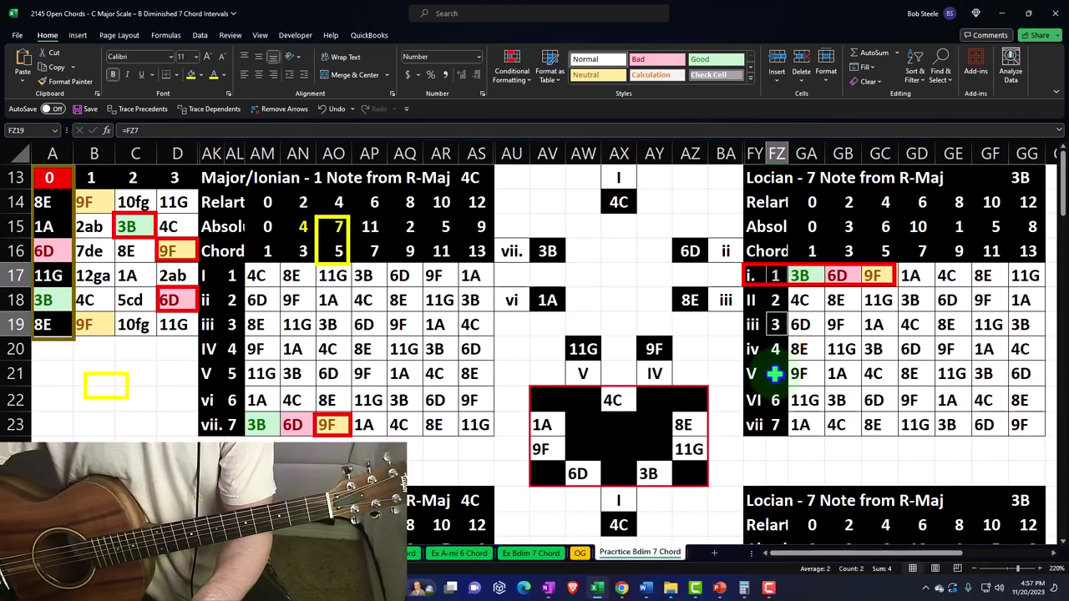
click(776, 374)
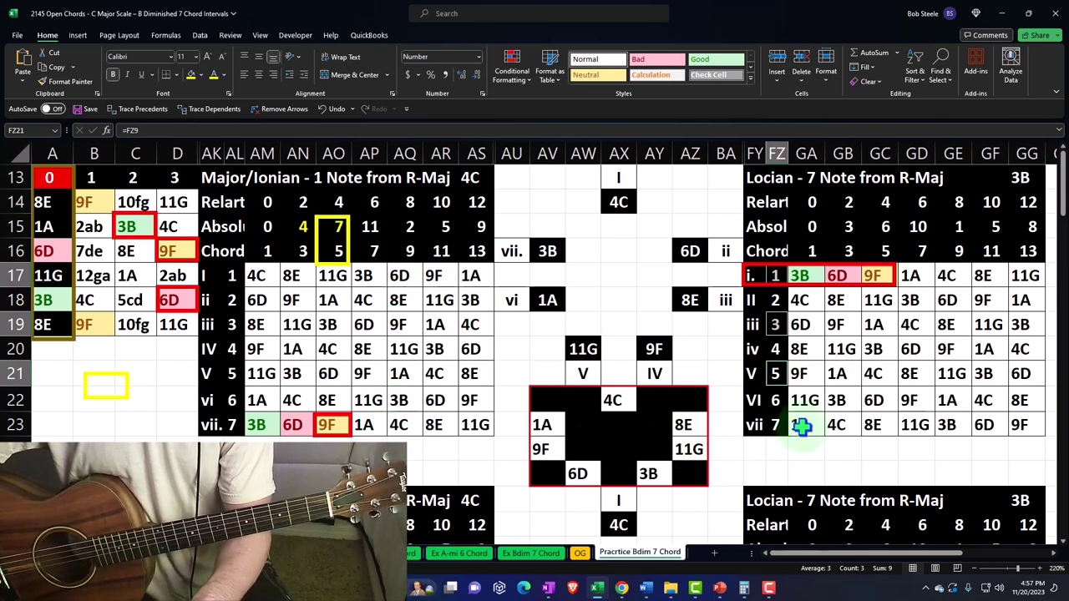
click(775, 425)
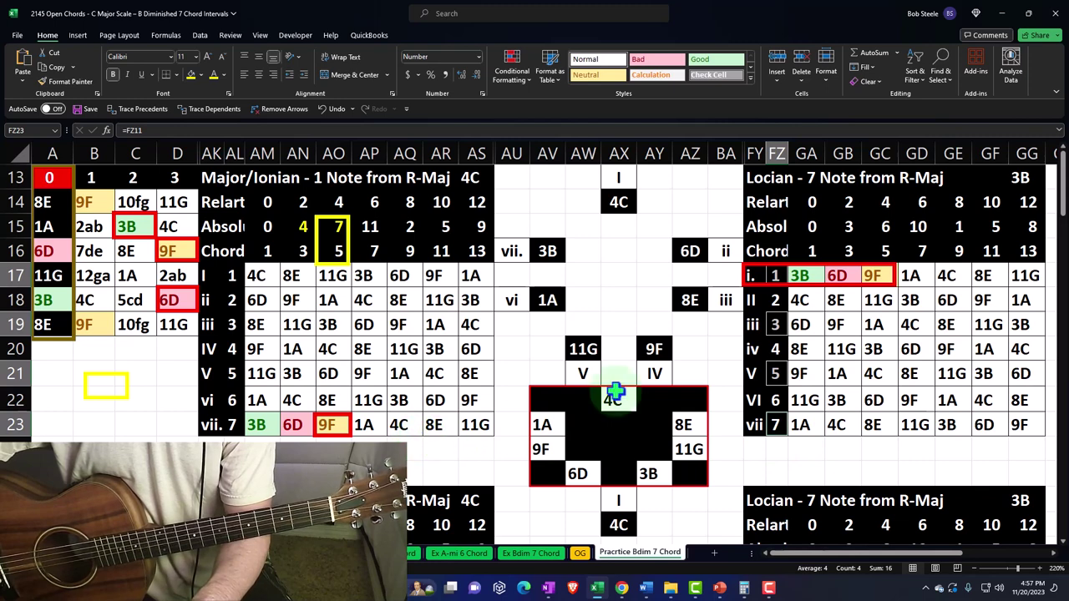
click(800, 301)
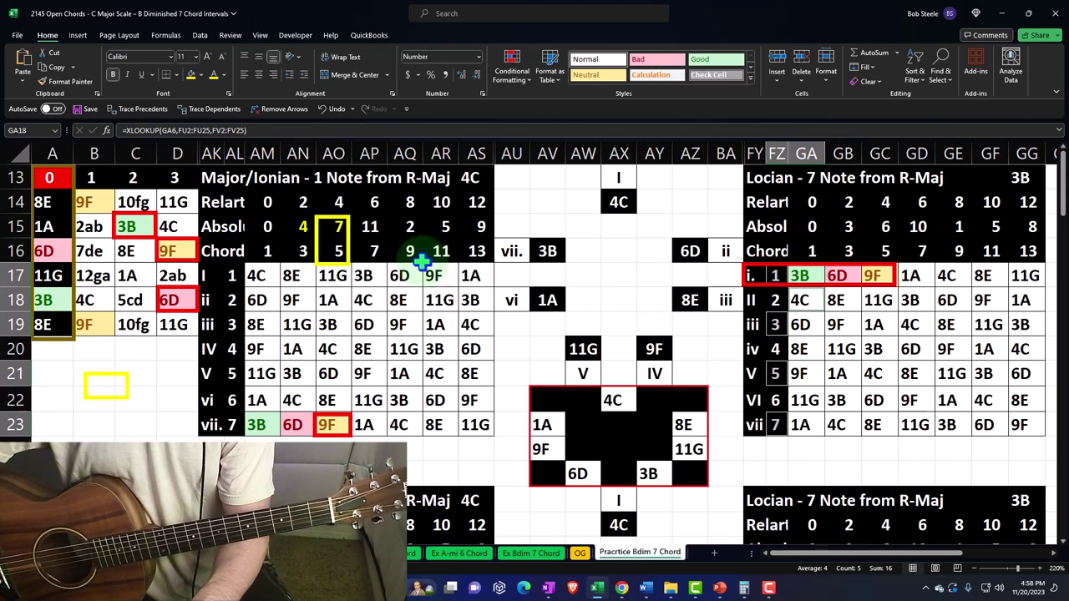
ctrl+click(802, 349)
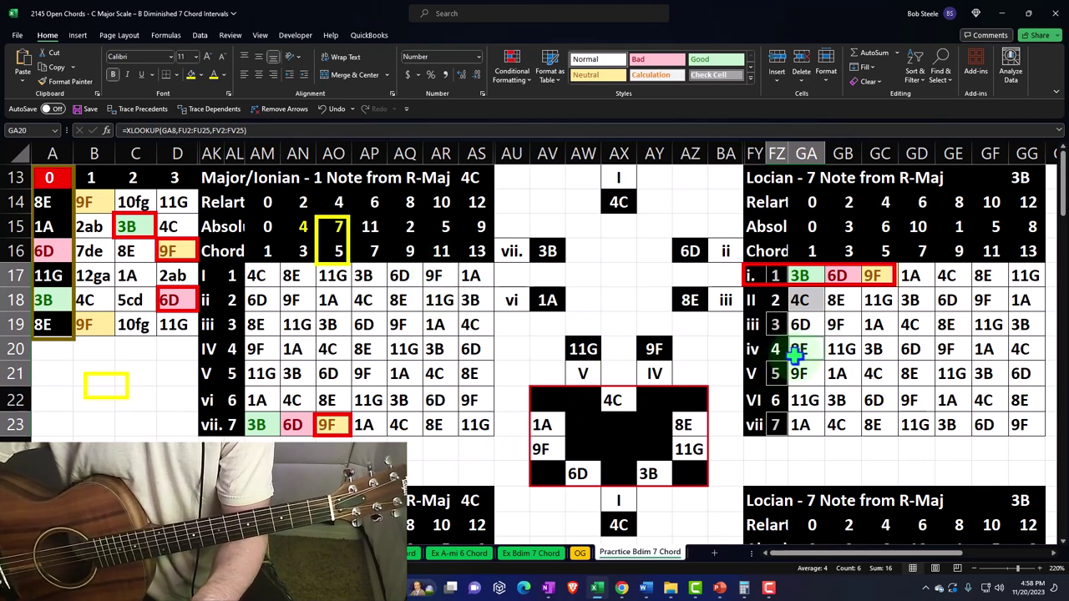
ctrl+click(802, 399)
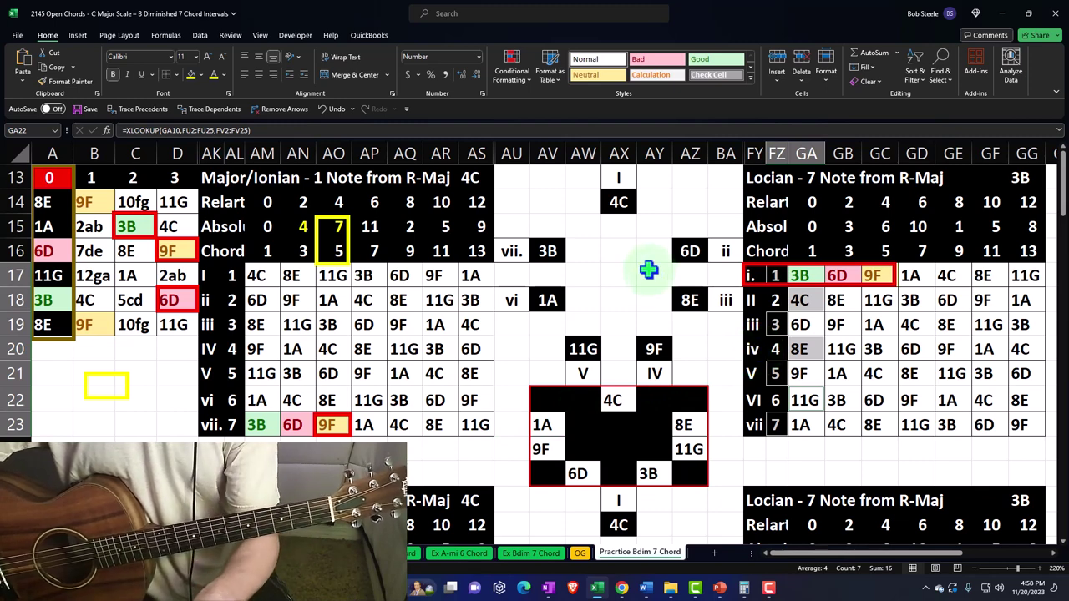
click(619, 202)
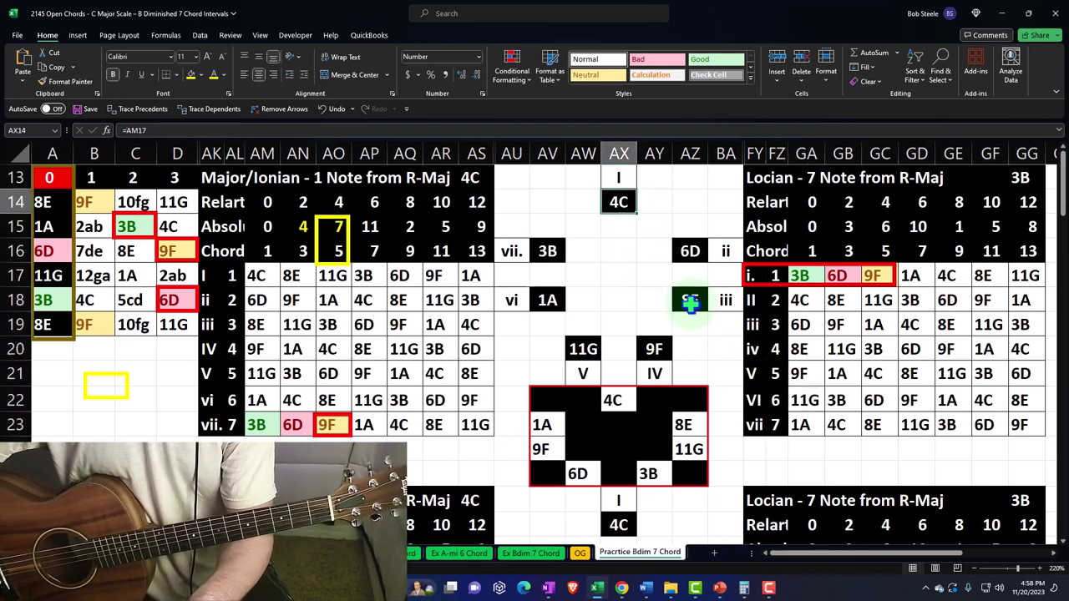
ctrl+click(690, 305)
ctrl+click(594, 345)
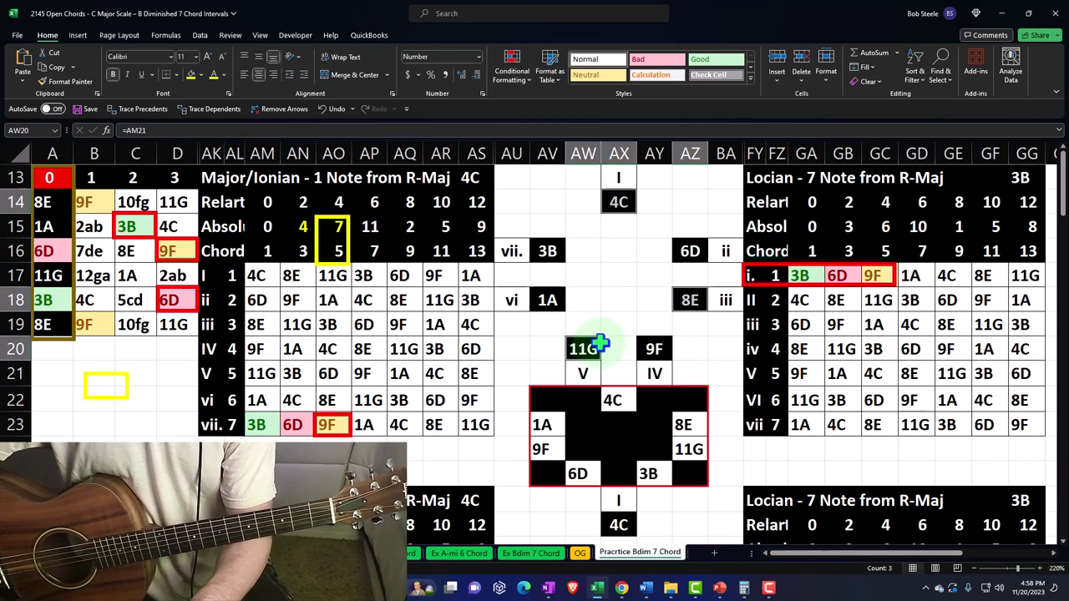
ctrl+click(550, 253)
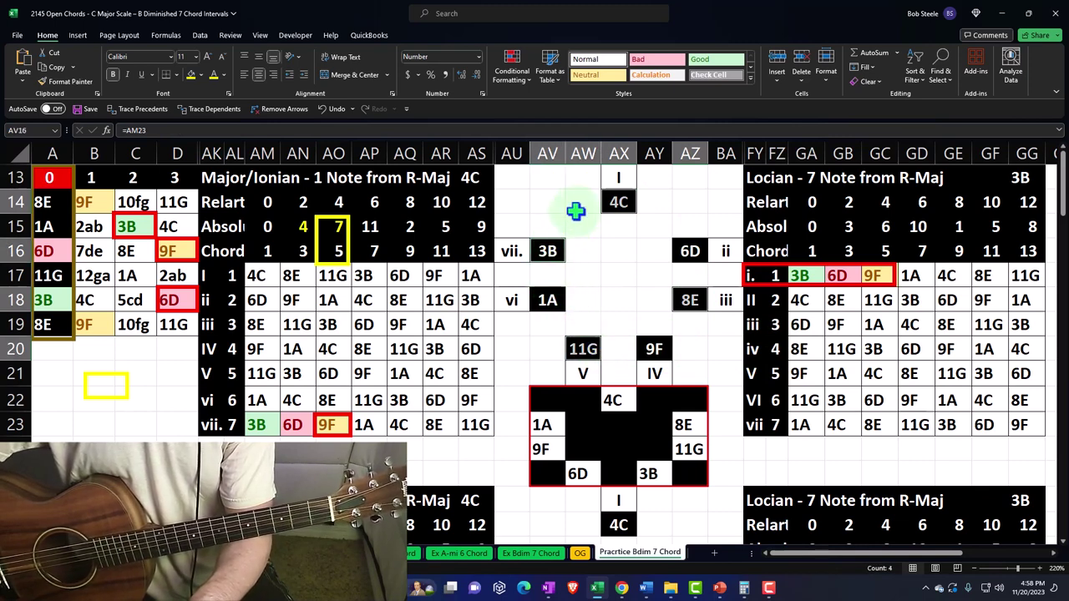
ctrl+click(690, 249)
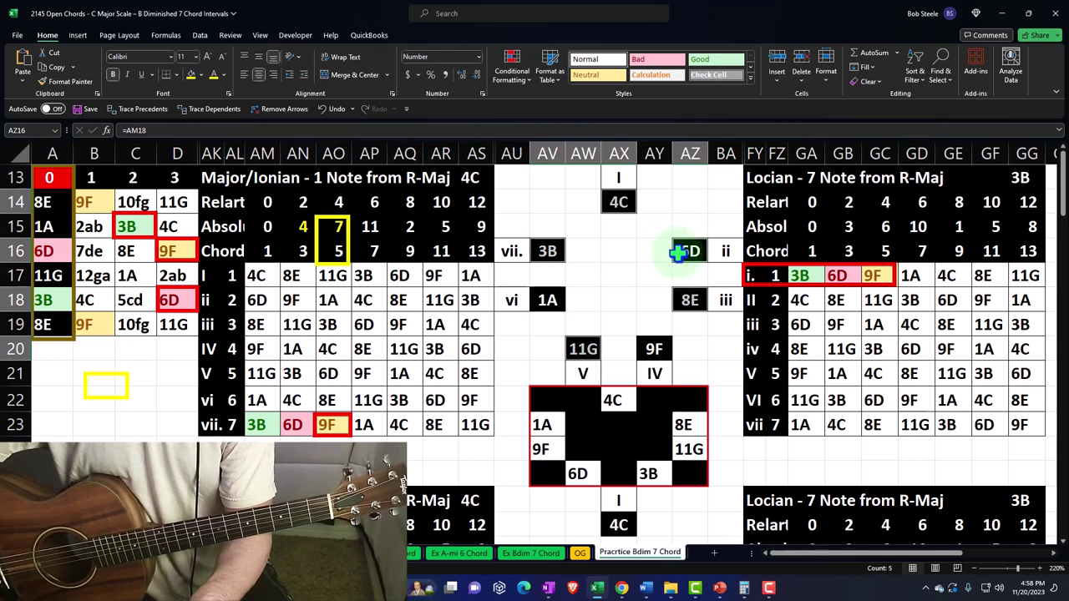
ctrl+click(654, 351)
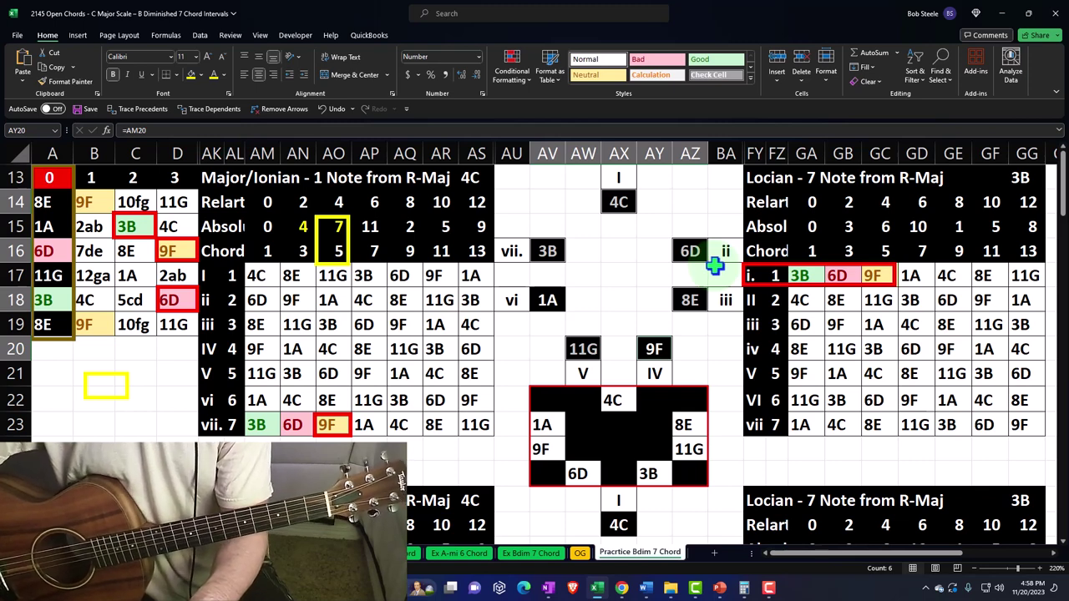
click(616, 399)
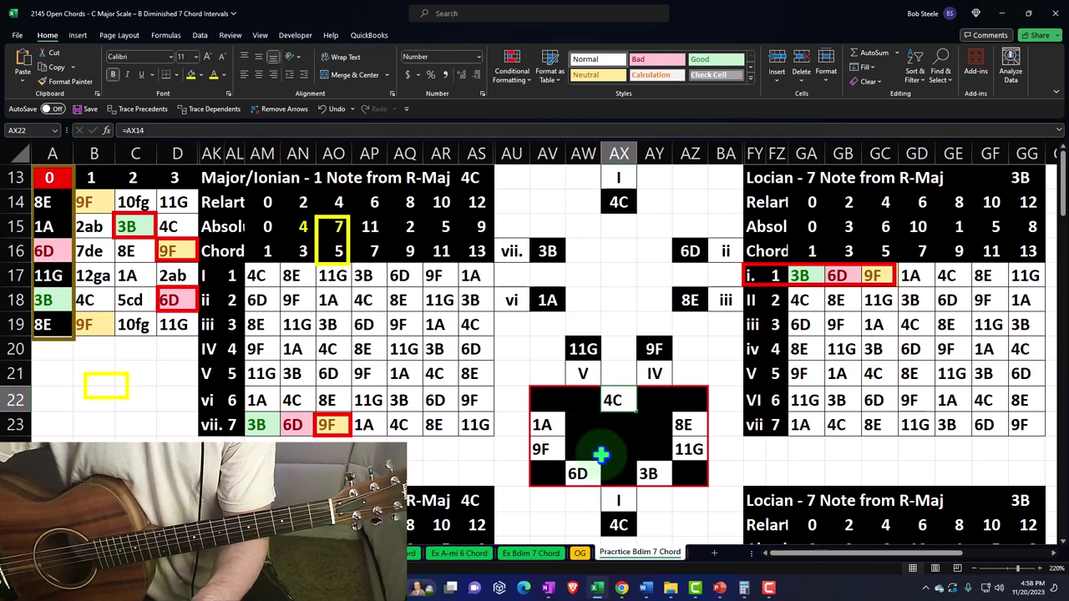
click(647, 474)
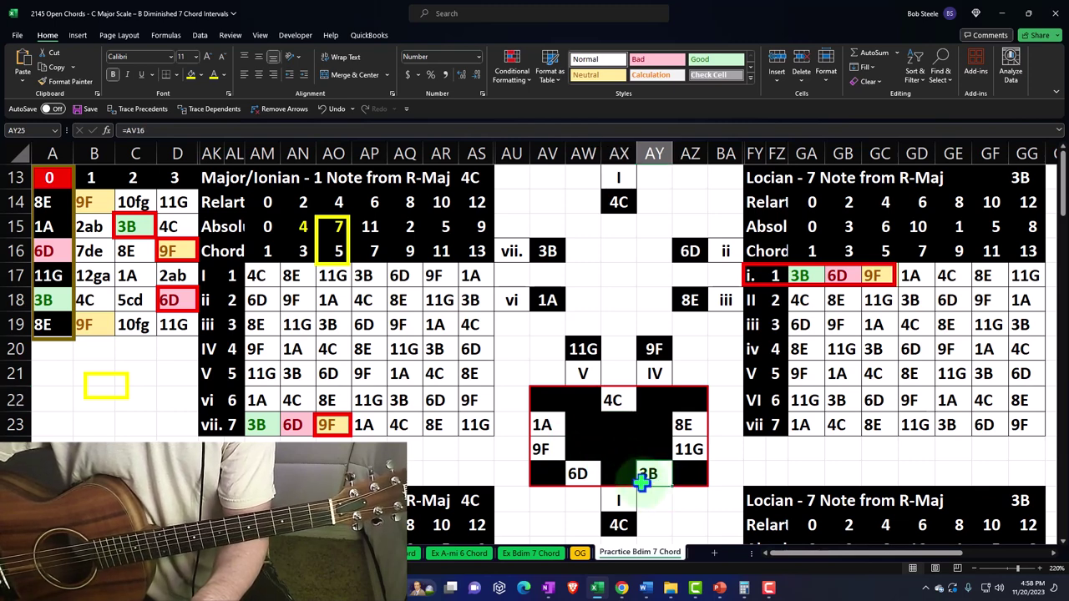
click(577, 473)
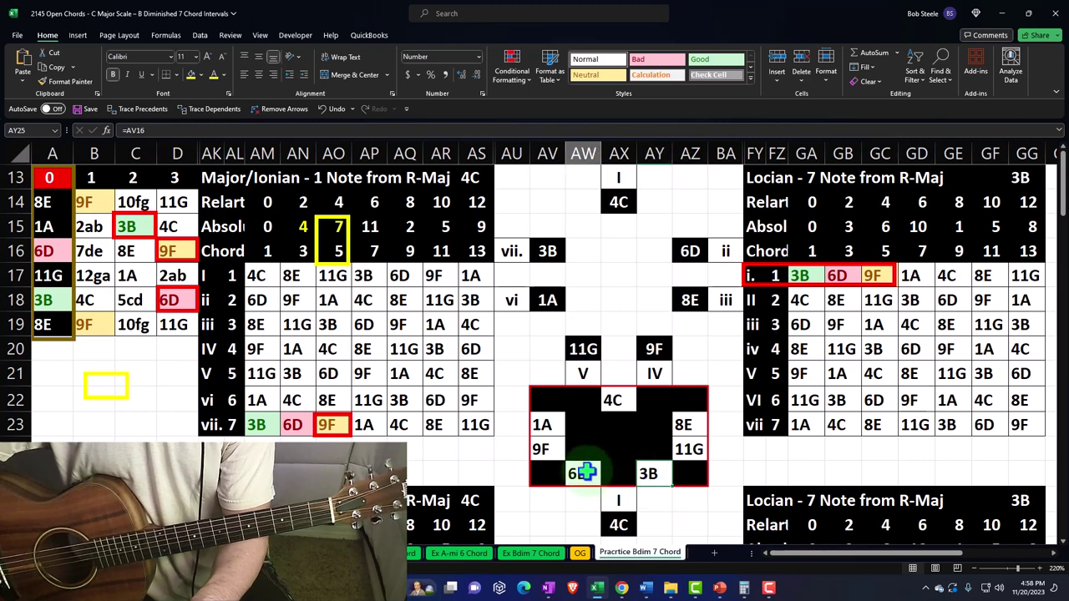
click(543, 452)
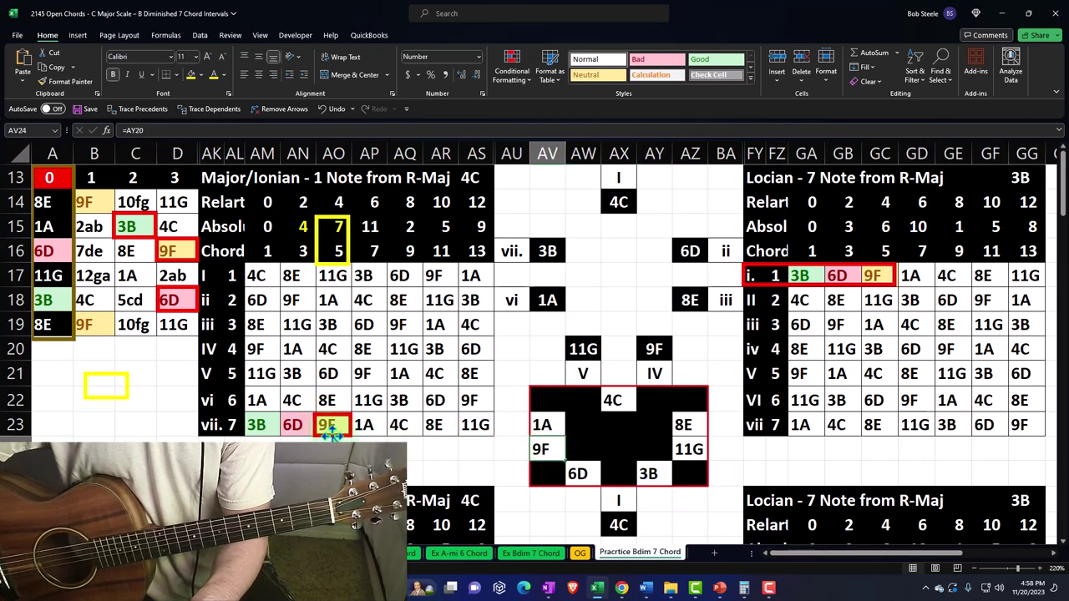
click(547, 418)
click(618, 401)
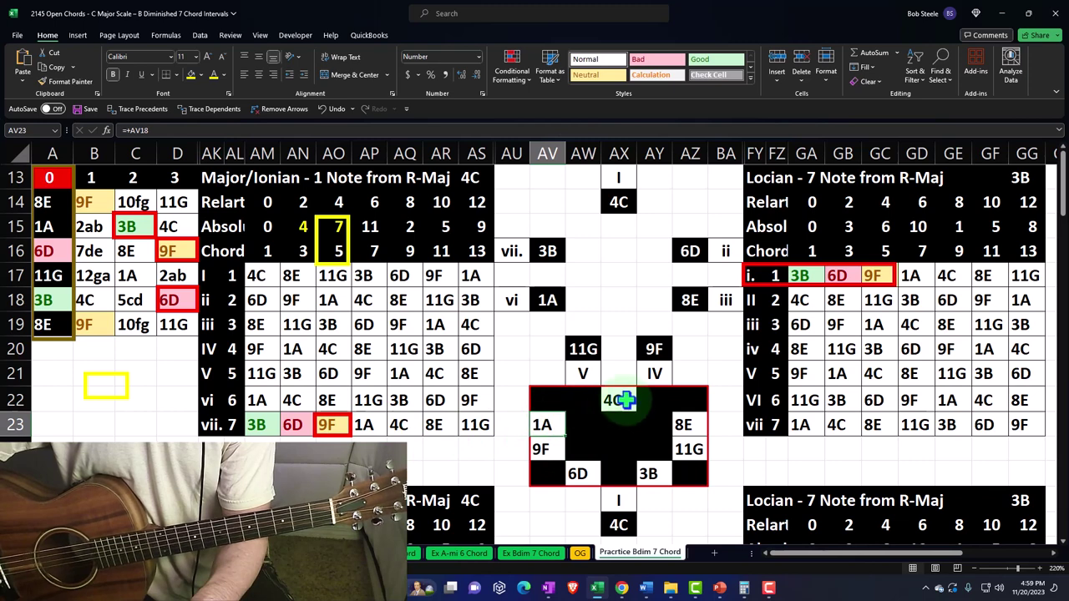
click(681, 421)
click(686, 448)
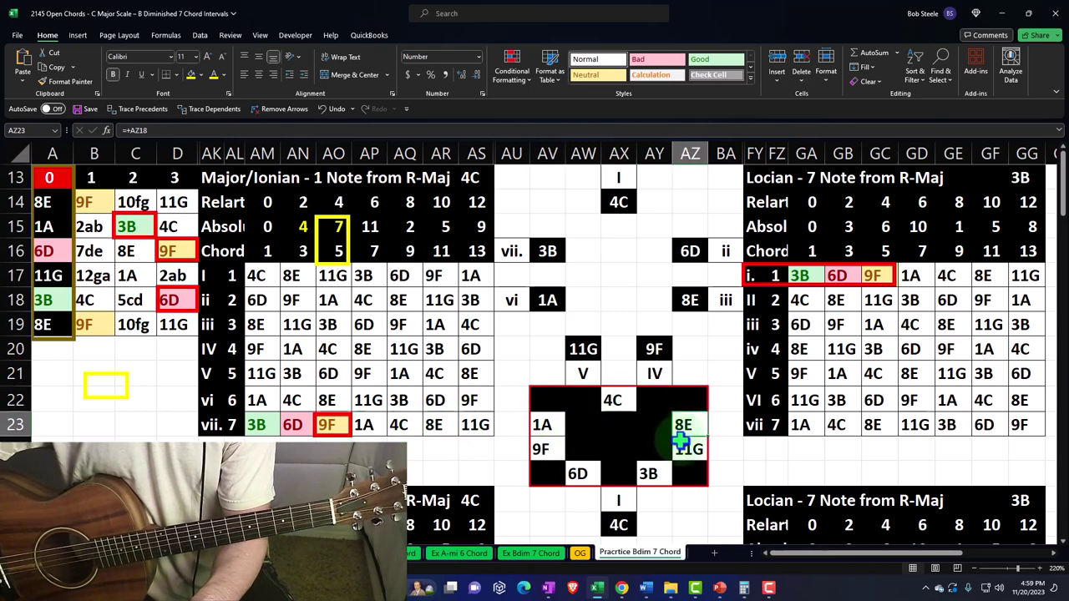
drag(649, 471, 584, 473)
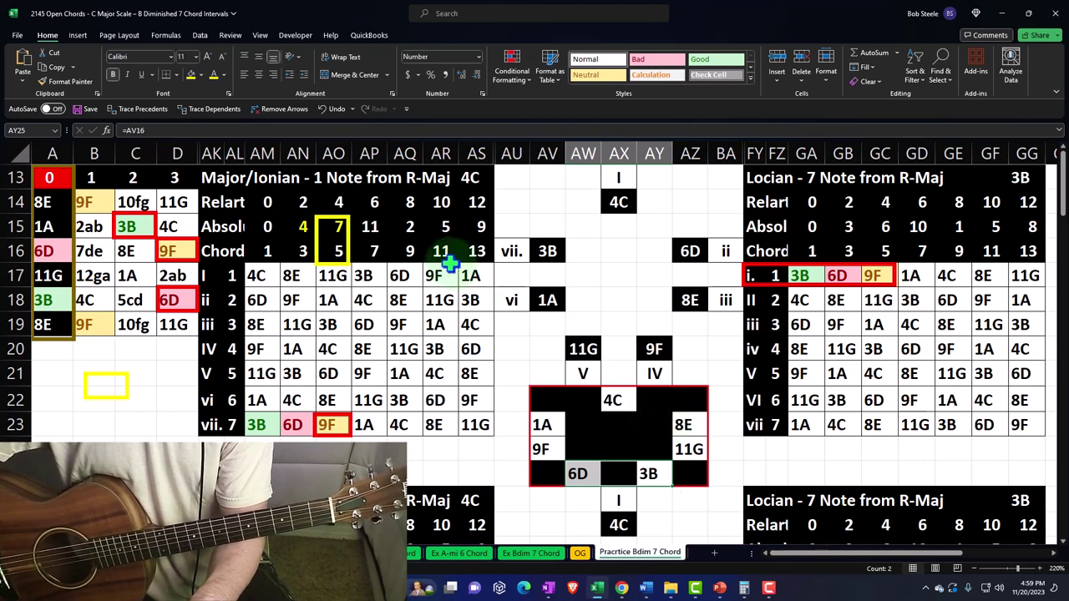
drag(409, 250, 473, 251)
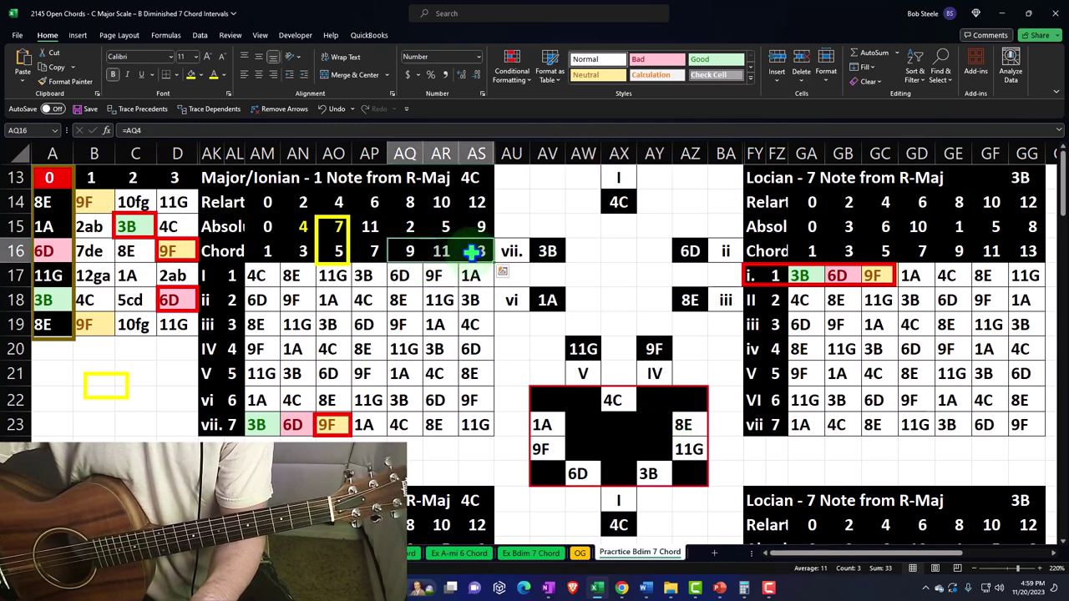